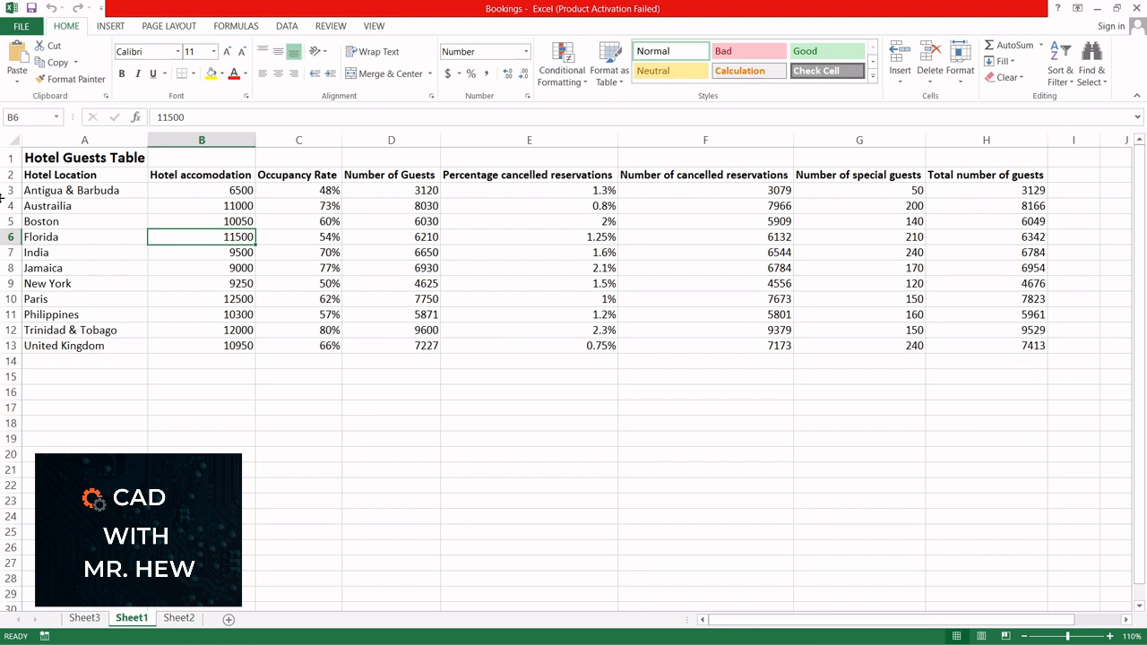
# Step: Review the hotel guests table column by column, from Hotel Location through Number of cancelled reservations
pyautogui.click(57, 176)
pyautogui.click(65, 141)
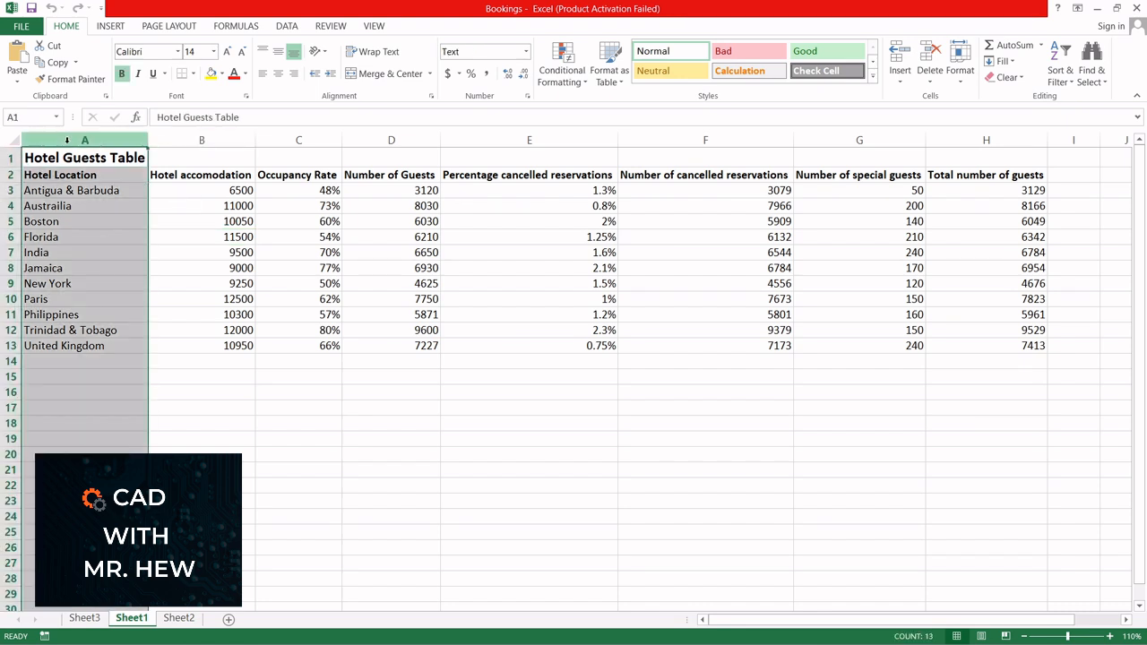
pyautogui.click(181, 136)
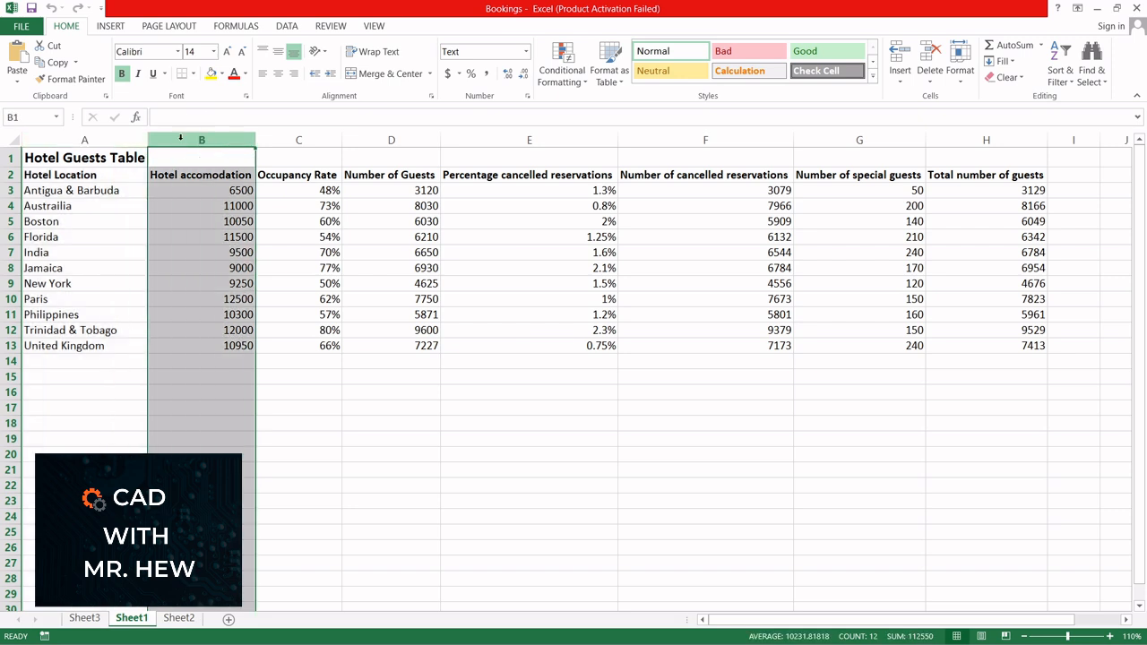
pyautogui.click(283, 141)
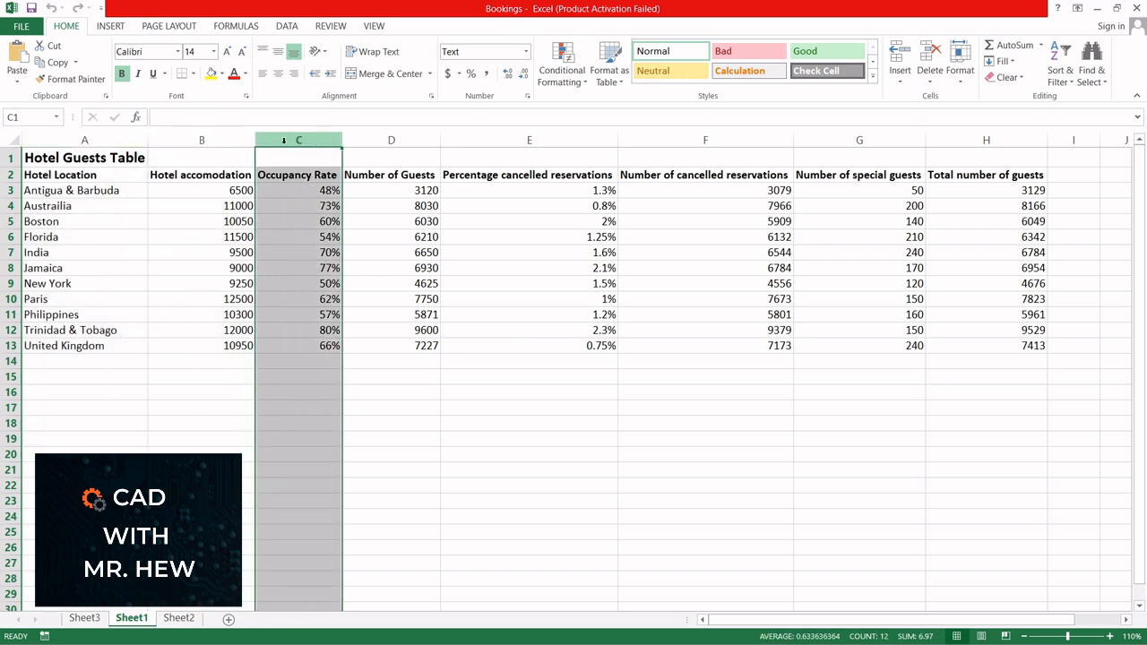
pyautogui.click(398, 141)
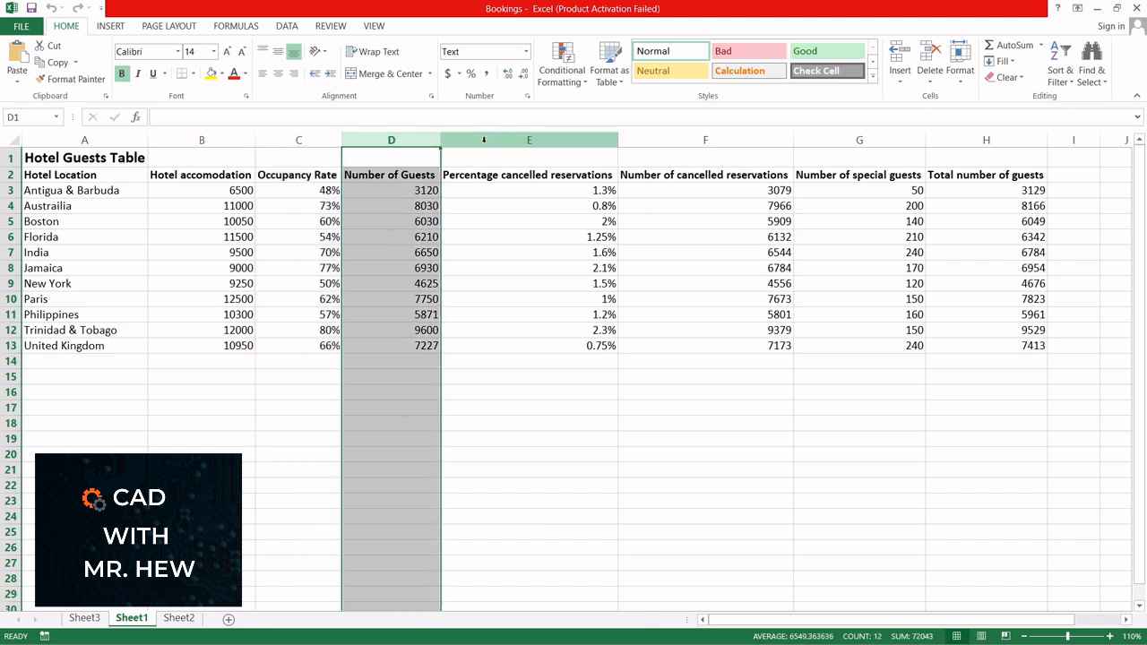
pyautogui.click(525, 141)
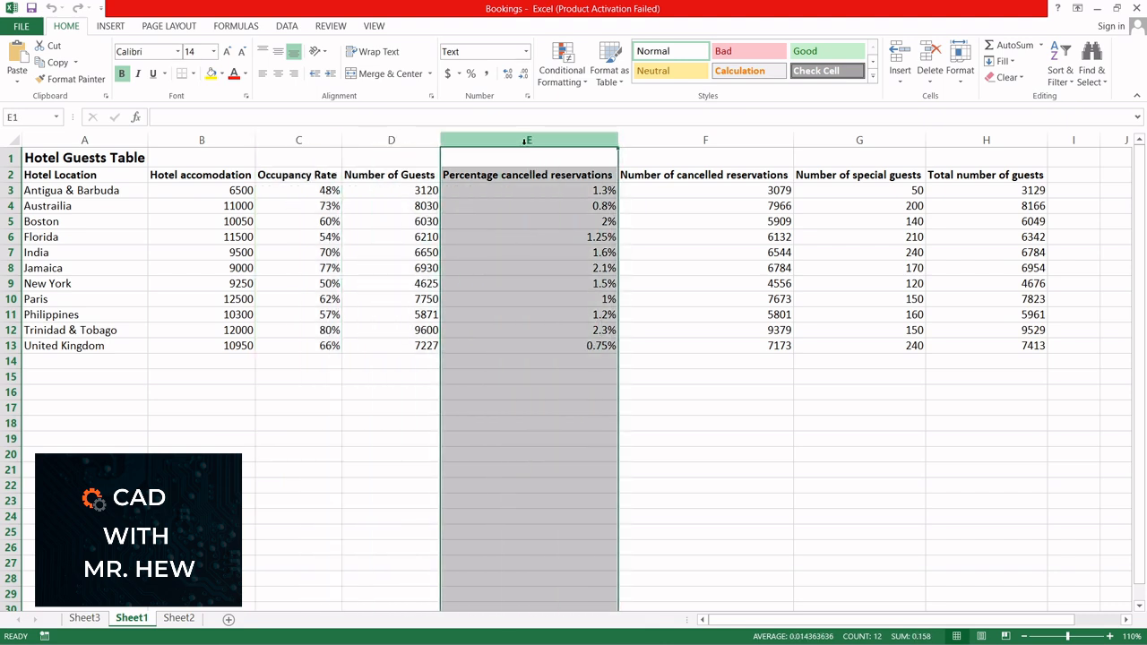
pyautogui.click(663, 140)
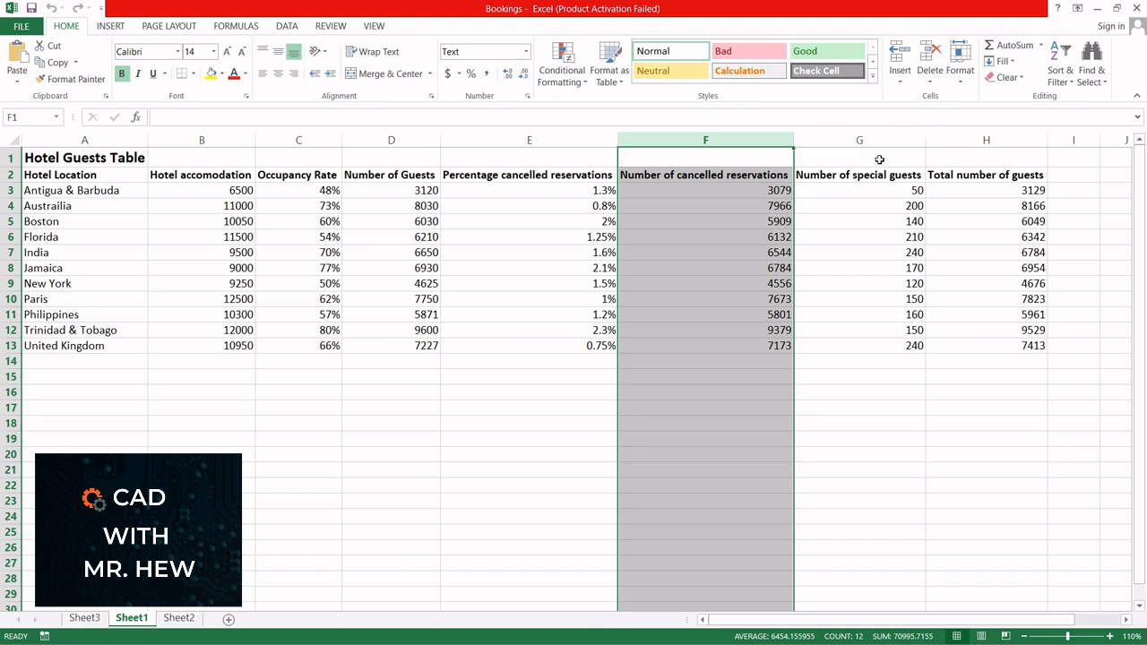
# Step: Add the heading "Charge per adult" in cell I2 and fit column I's width to it
pyautogui.click(1068, 176)
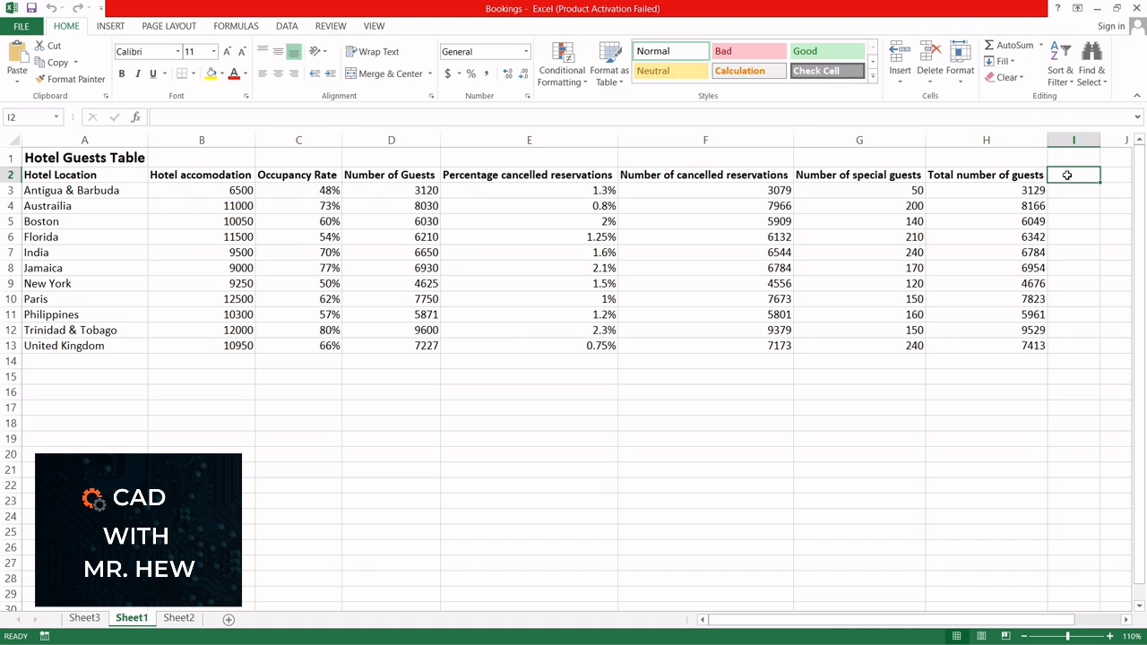
pyautogui.write('Ch')
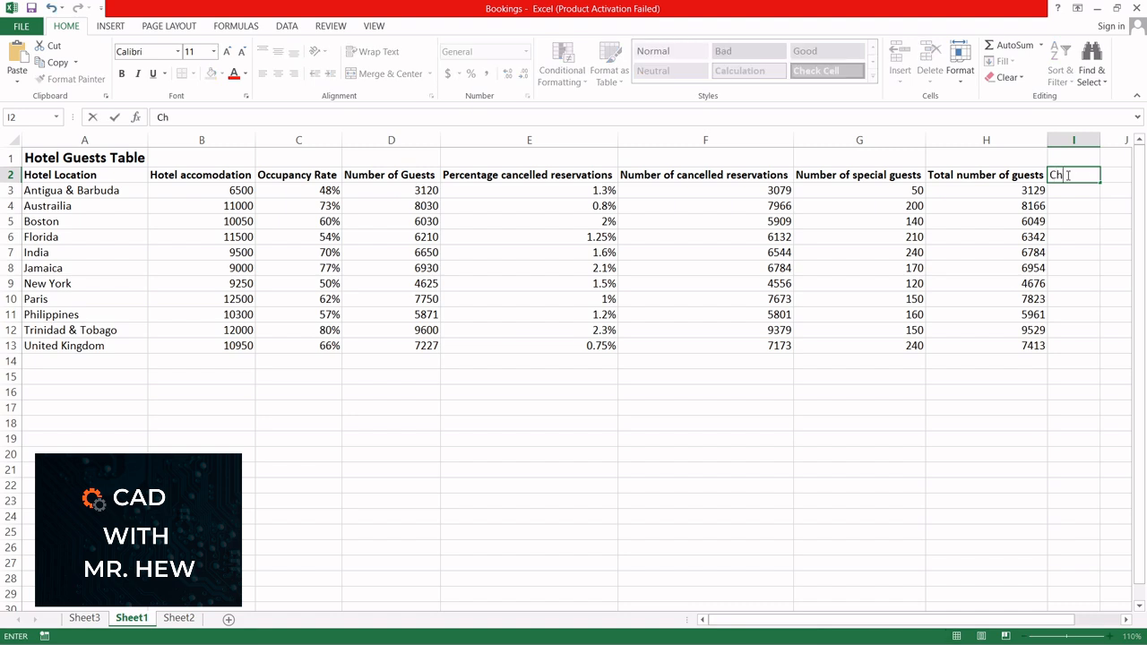
pyautogui.write('arge per adult')
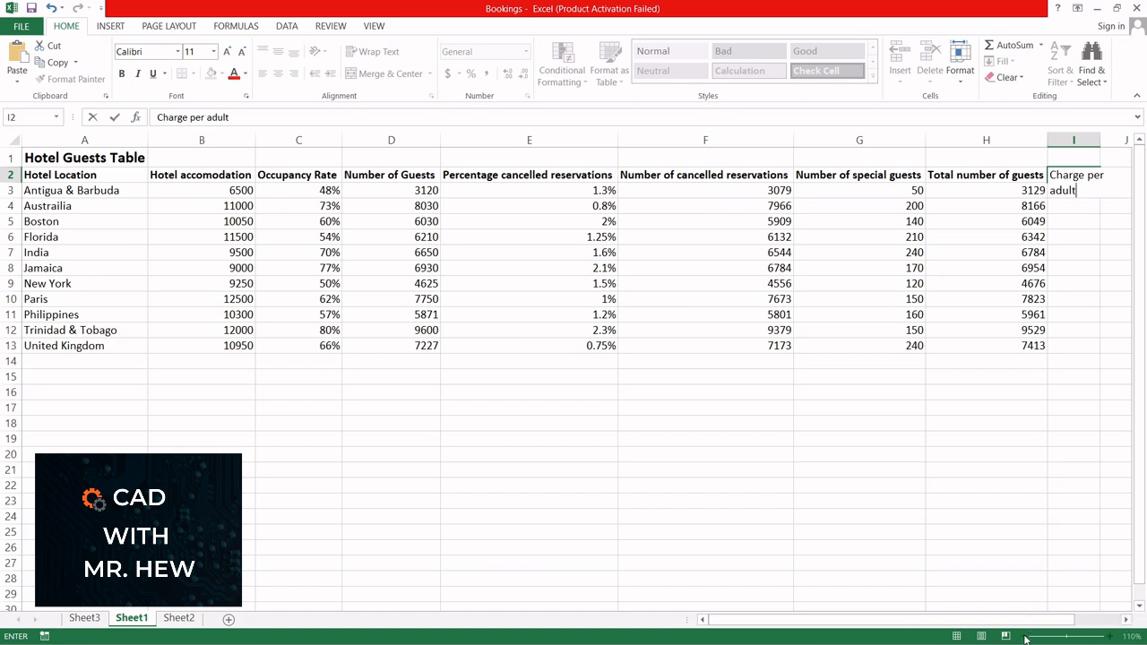
pyautogui.press('Return')
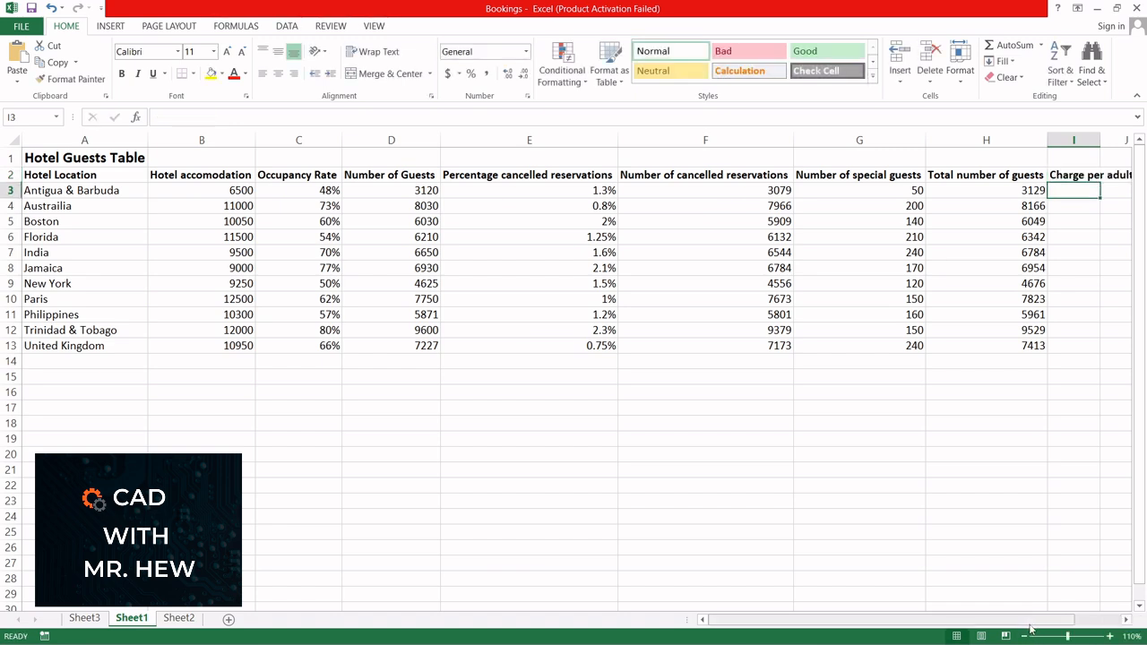
pyautogui.click(1025, 635)
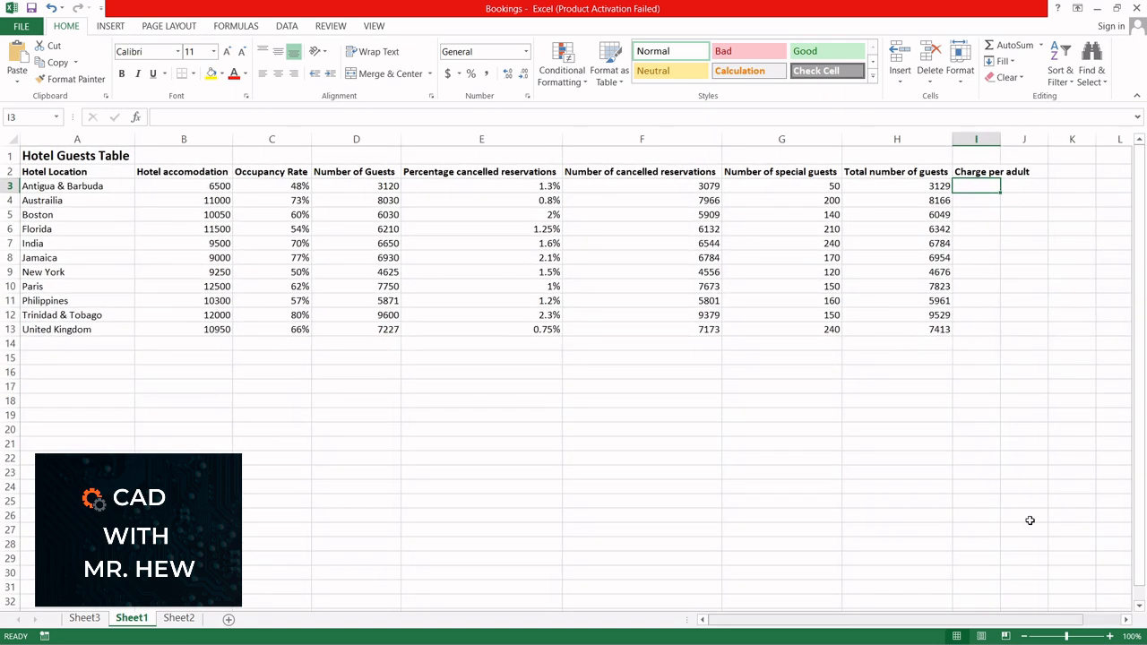
pyautogui.doubleClick(1000, 139)
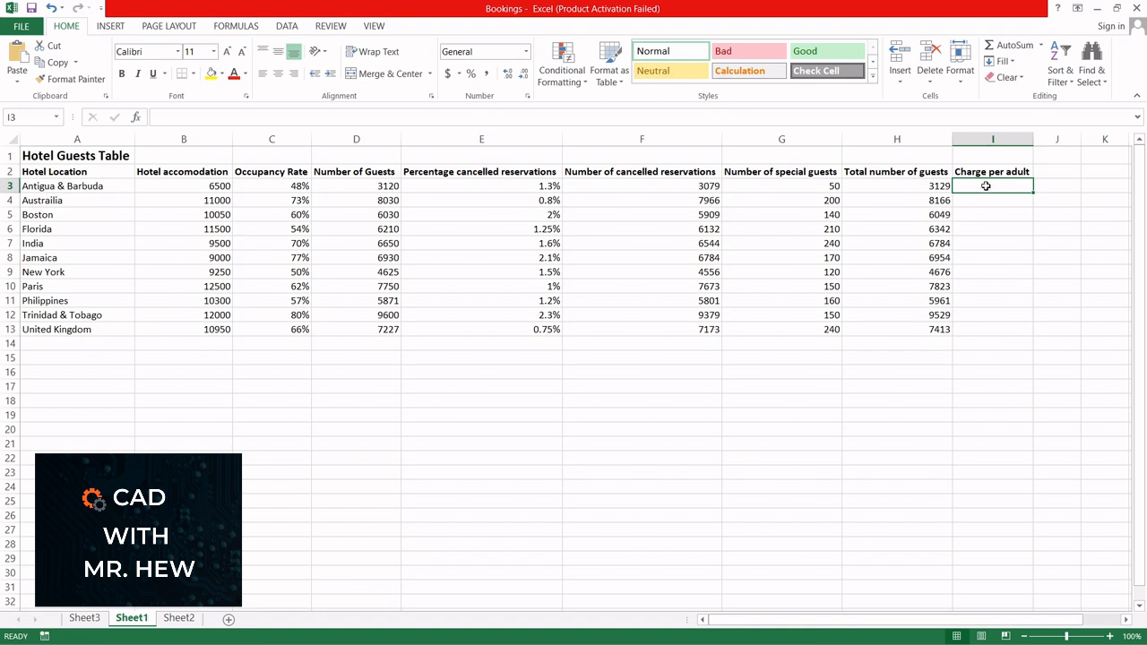
# Step: Enter the adult charges 100, 200 and 300 for Antigua & Barbuda, Austrailia and Boston in I3:I5
pyautogui.write('100')
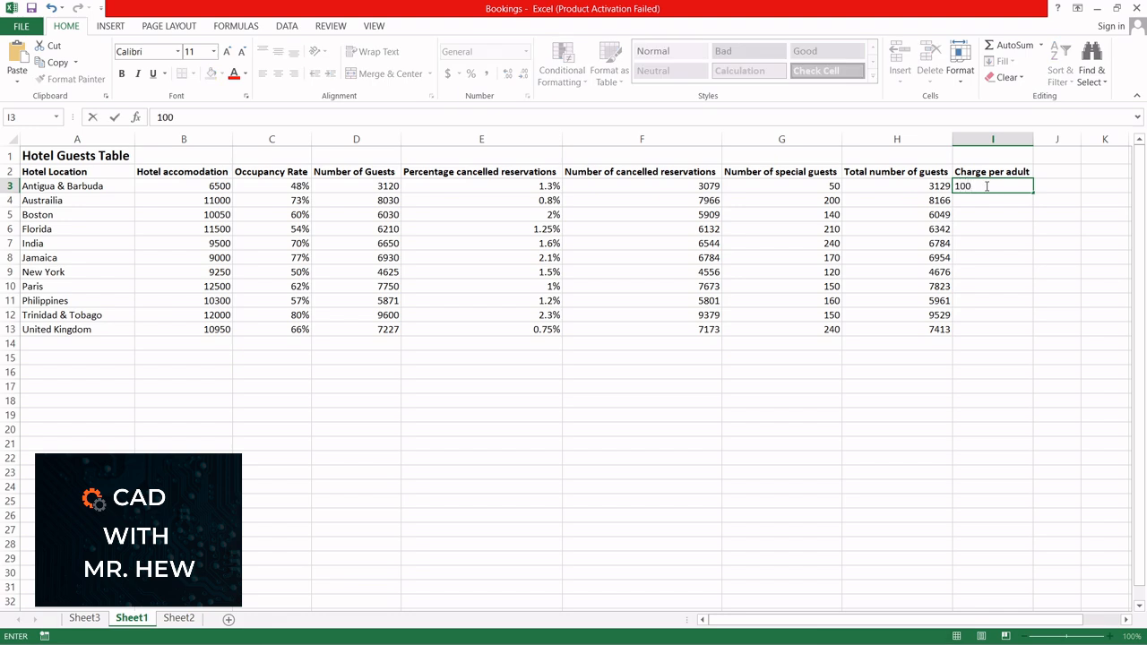
pyautogui.press('Return')
pyautogui.write('2')
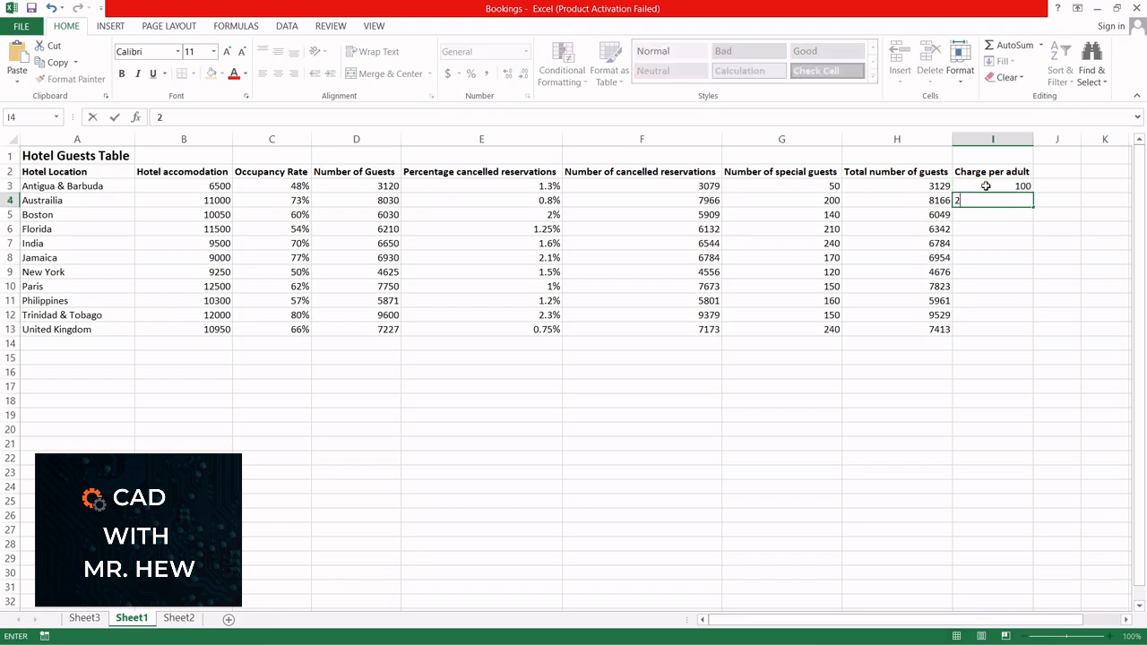
pyautogui.write('00')
pyautogui.press('Return')
pyautogui.write('300')
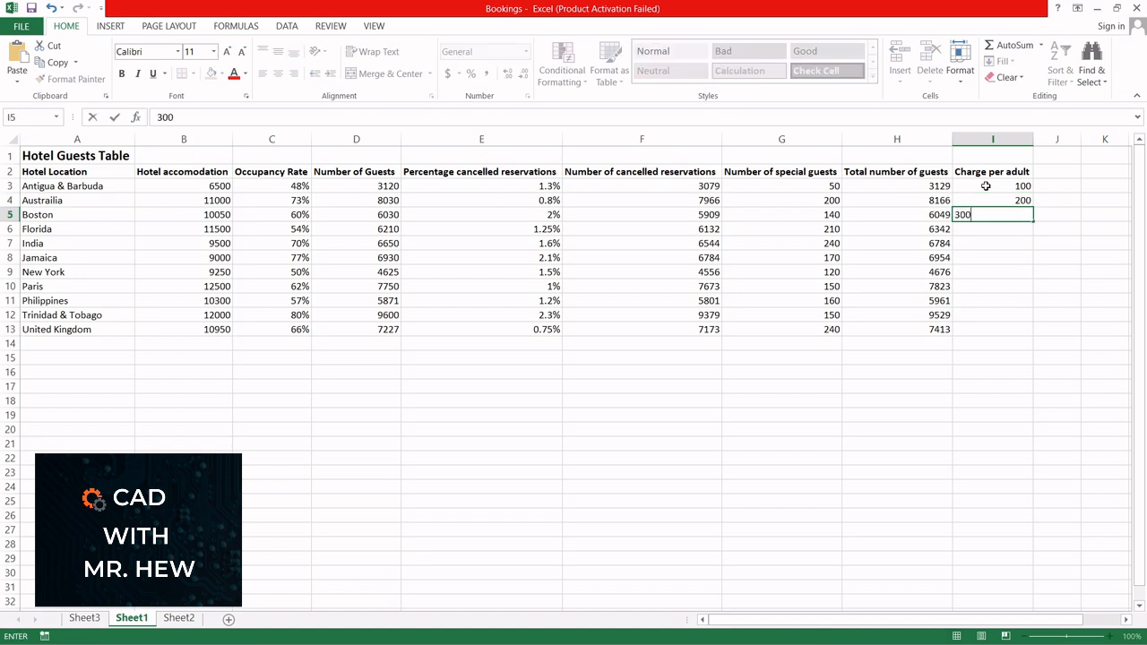
pyautogui.press('Return')
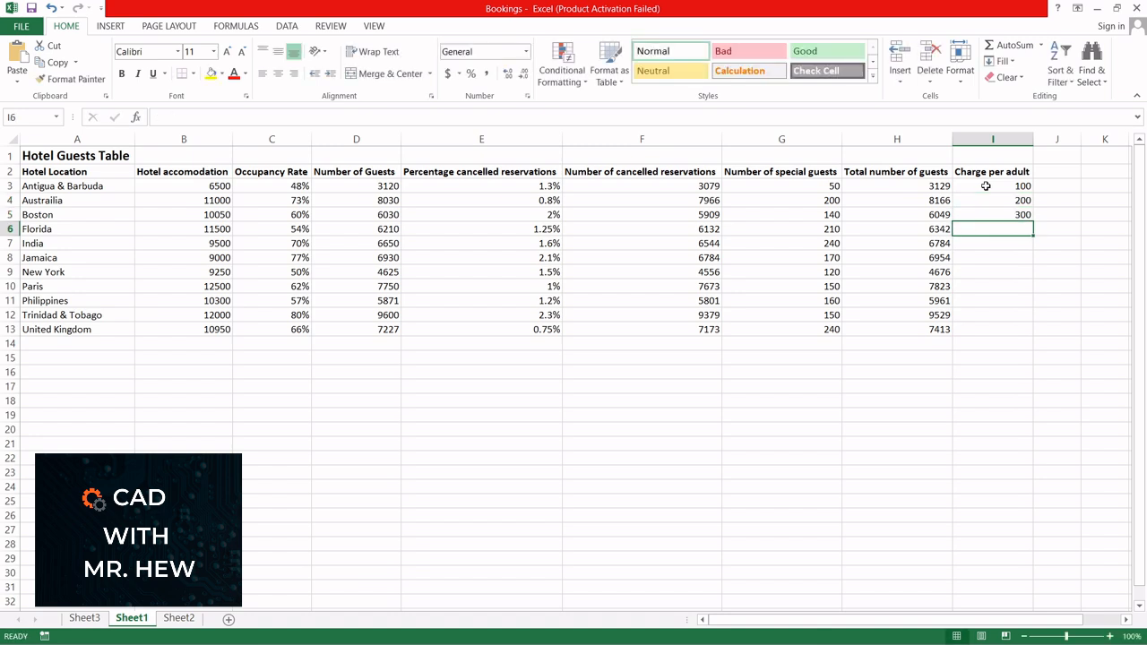
# Step: Enter the adult charges 150, 400 and 600 for Florida, India and Jamaica in I6:I8
pyautogui.write('1')
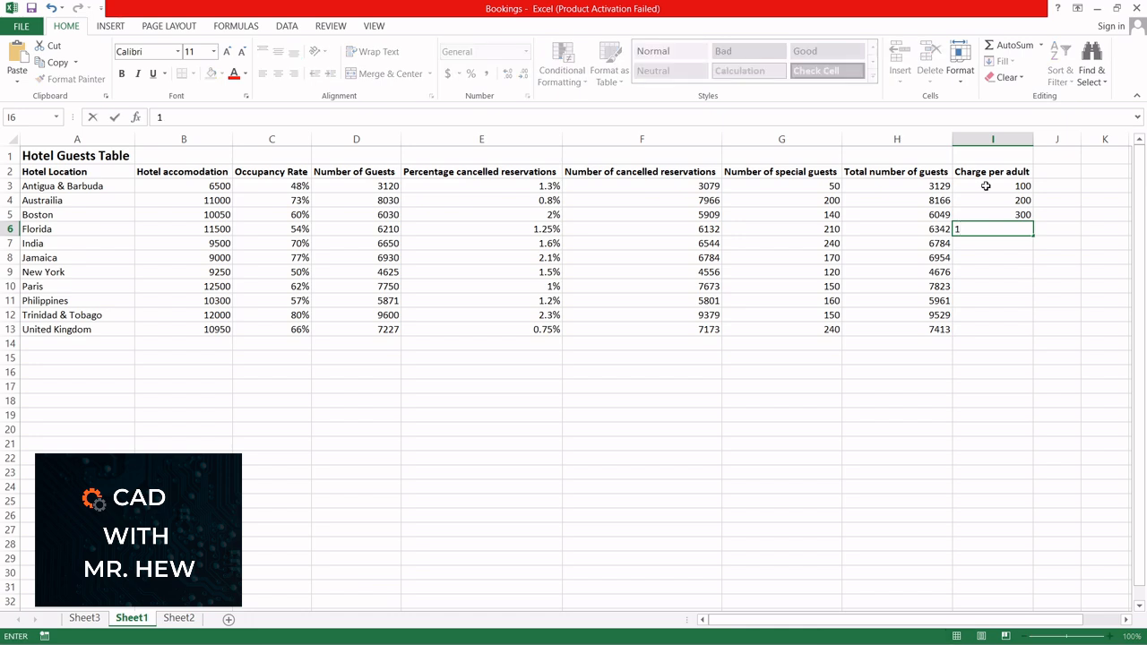
pyautogui.write('50')
pyautogui.press('Return')
pyautogui.write('4')
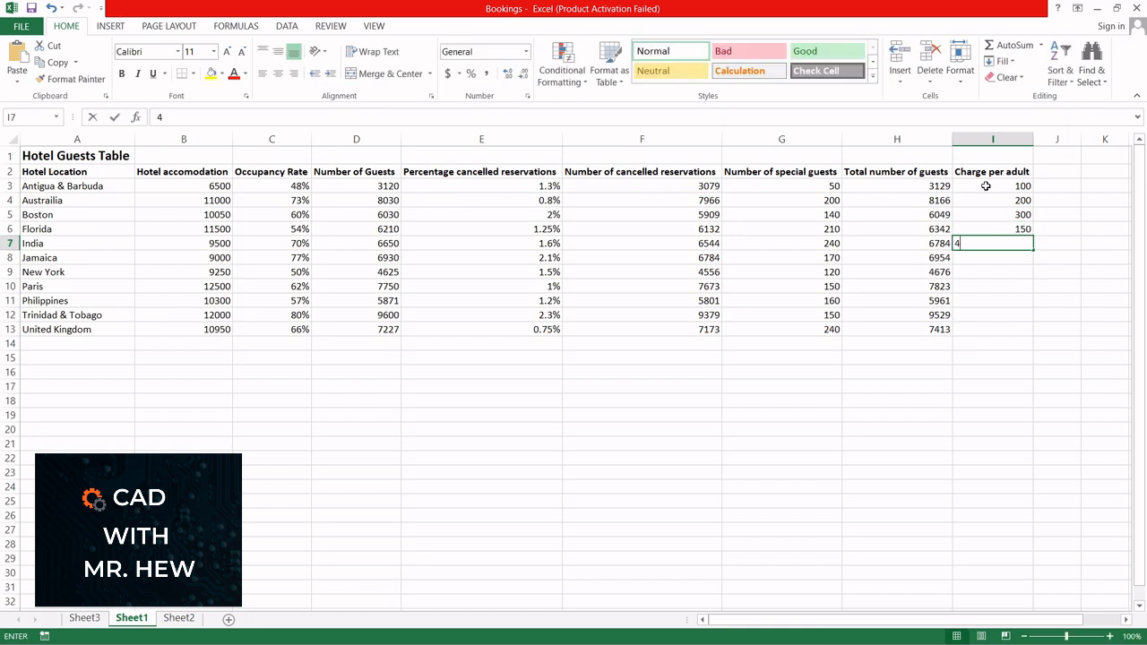
pyautogui.write('00')
pyautogui.press('Return')
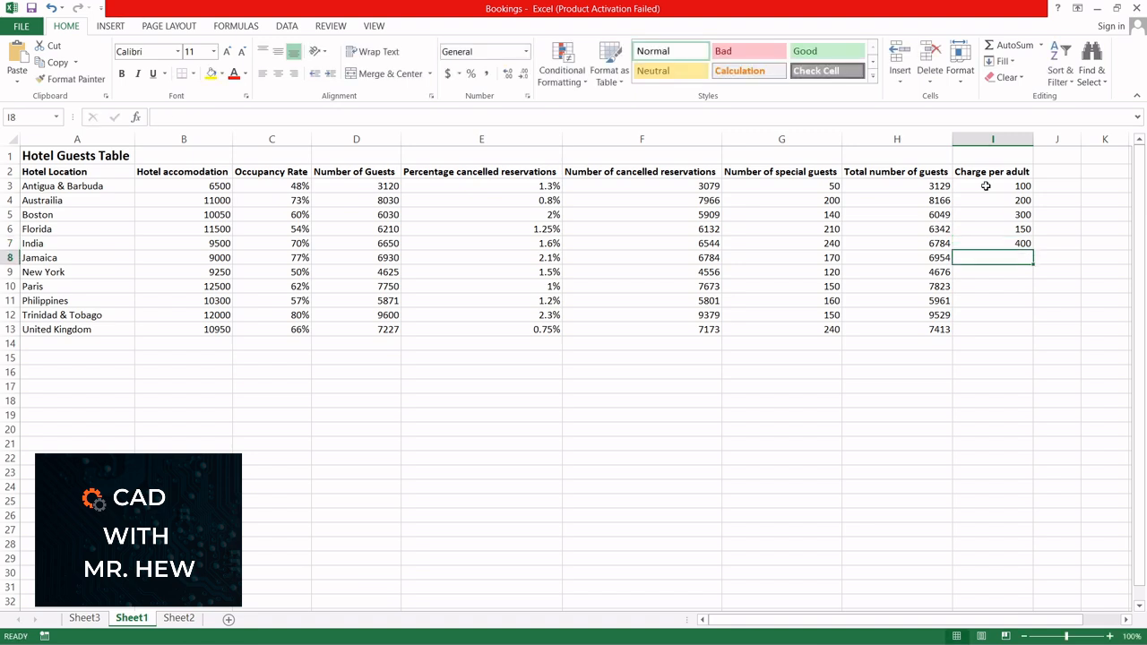
pyautogui.write('600')
pyautogui.press('Return')
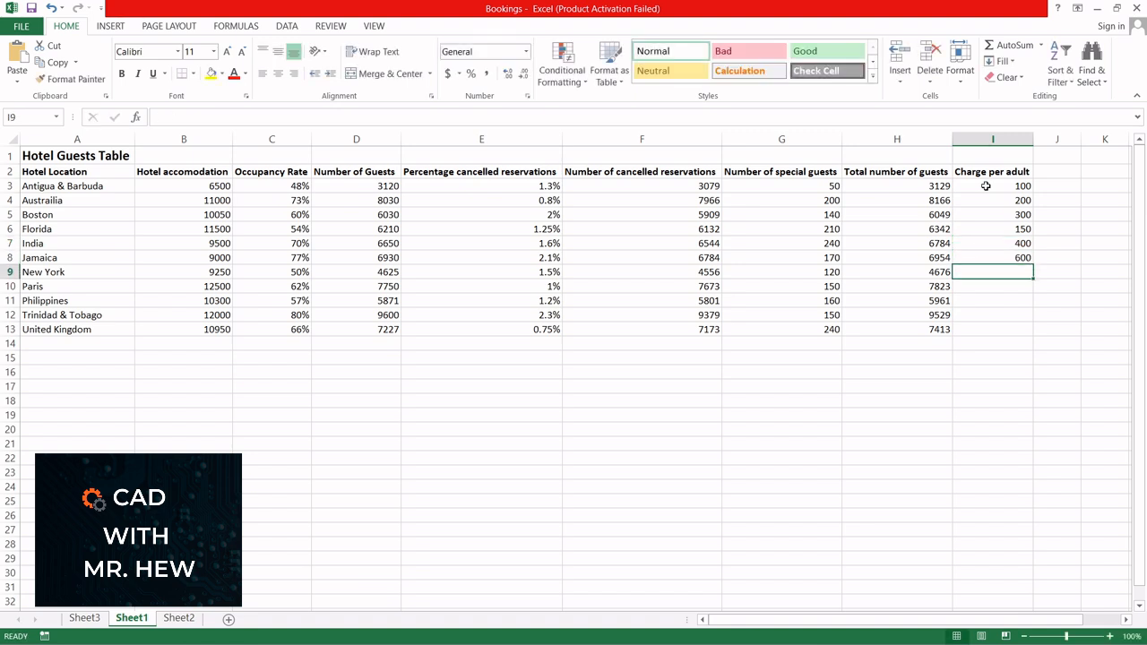
# Step: Enter the adult charges 100, 700, 800, 100 and 200 for New York through United Kingdom in I9:I13
pyautogui.write('1')
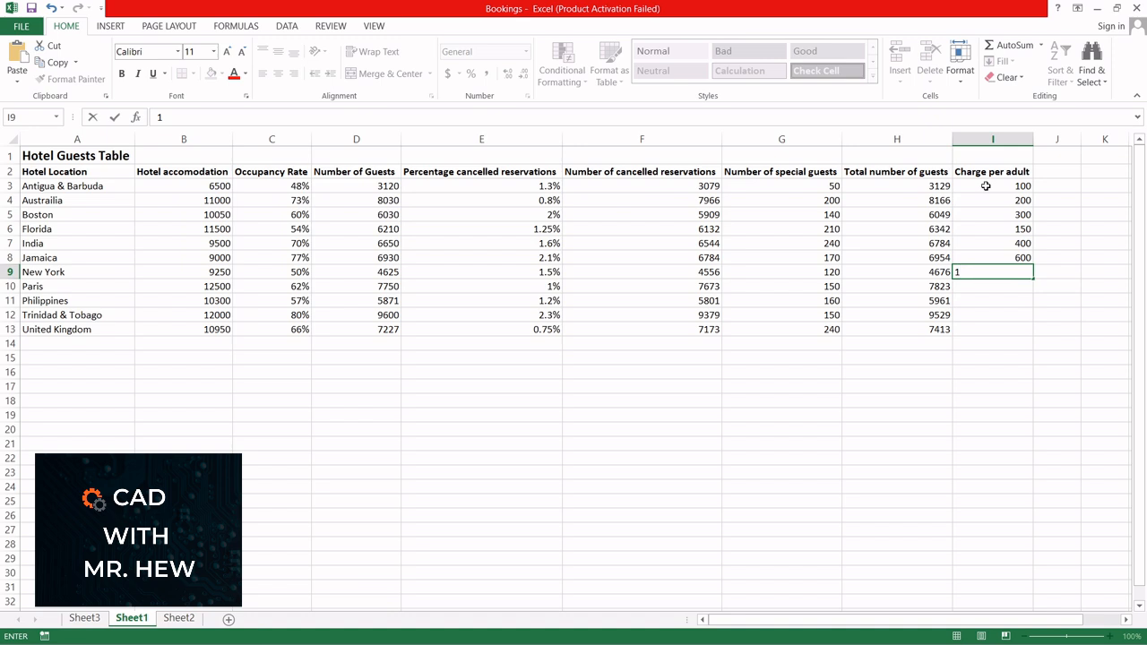
pyautogui.write('00')
pyautogui.press('Return')
pyautogui.write('700')
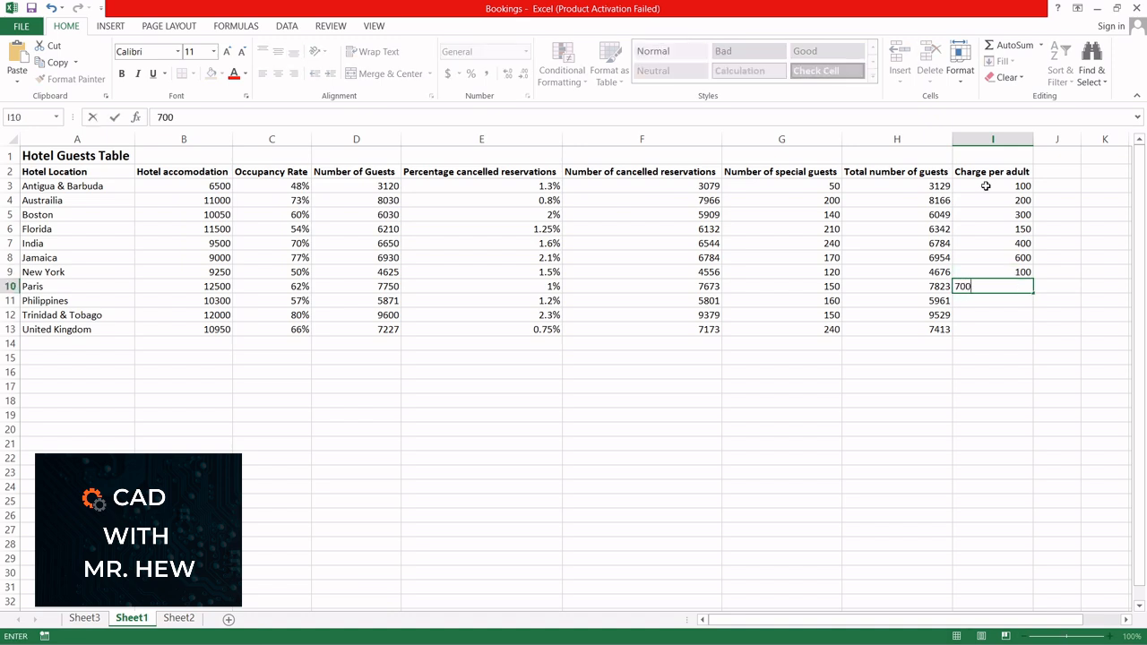
pyautogui.press('Return')
pyautogui.write('800')
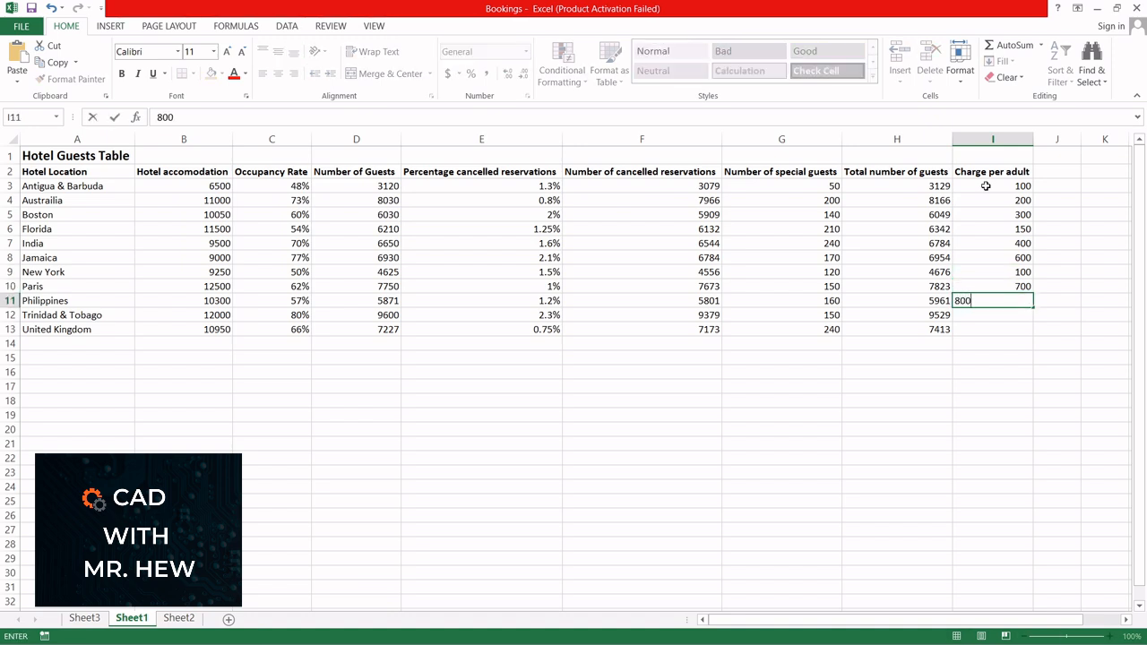
pyautogui.press('Return')
pyautogui.write('100')
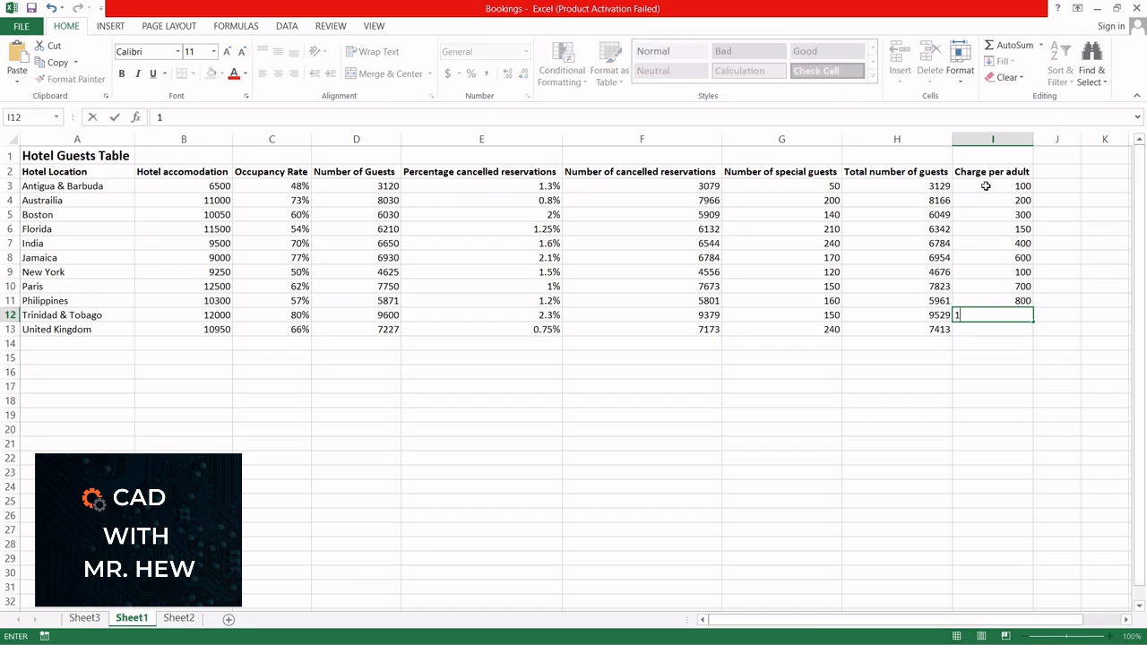
pyautogui.press('Return')
pyautogui.write('200')
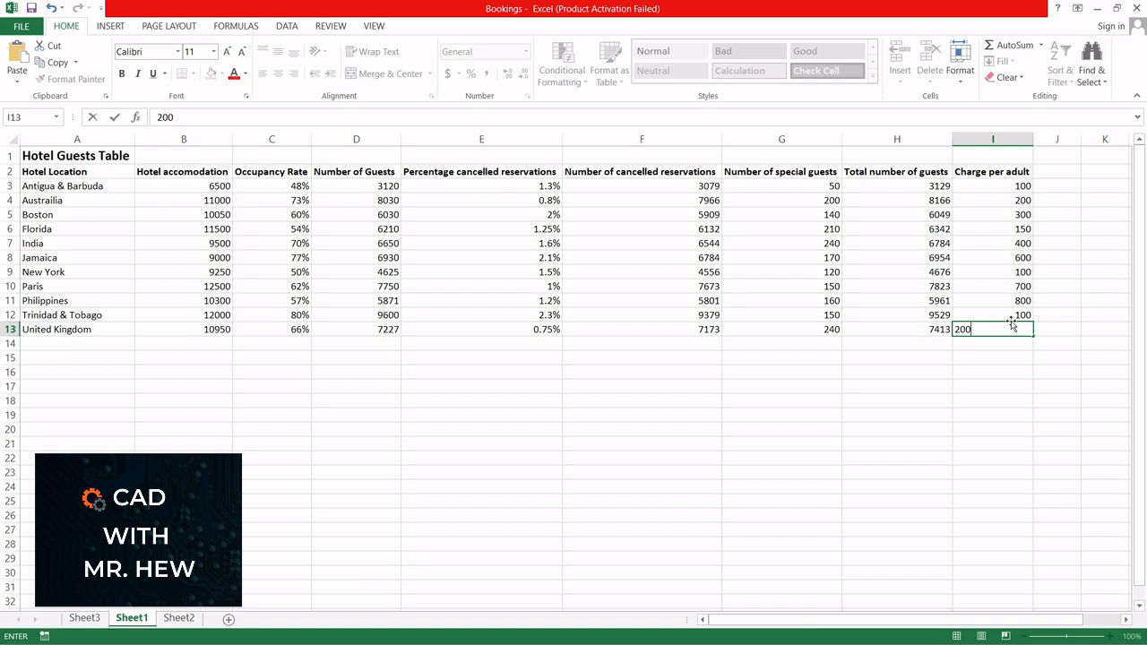
pyautogui.click(1001, 369)
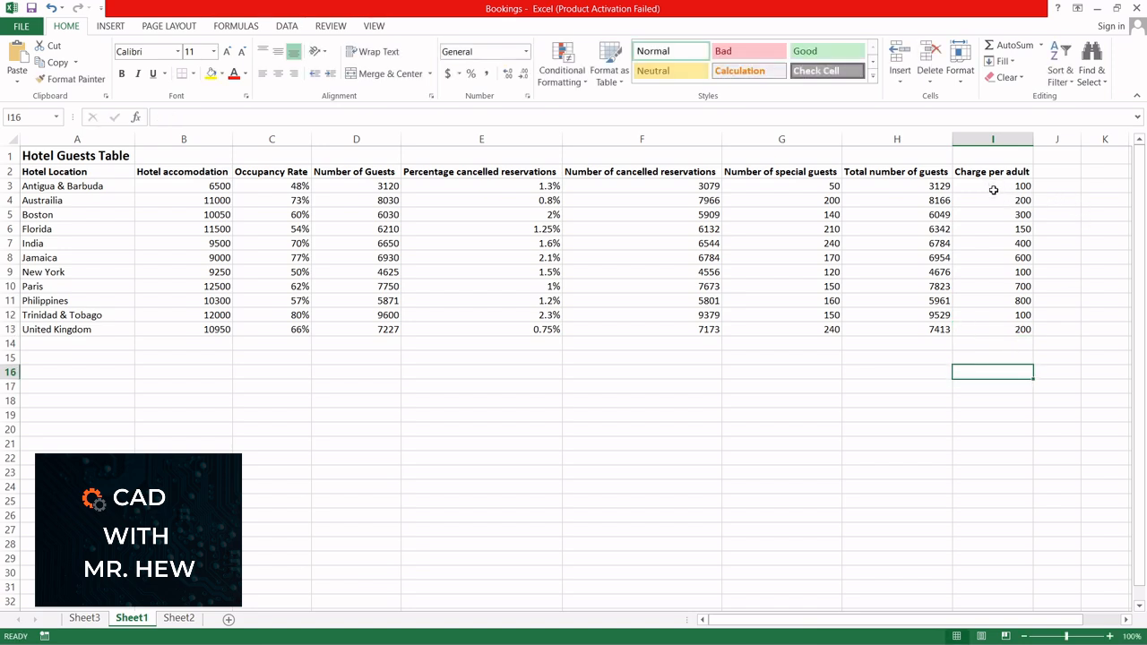
# Step: Format the adult charges in I3:I13 as Currency with the $ symbol
pyautogui.moveTo(994, 190); pyautogui.dragTo(993, 329)
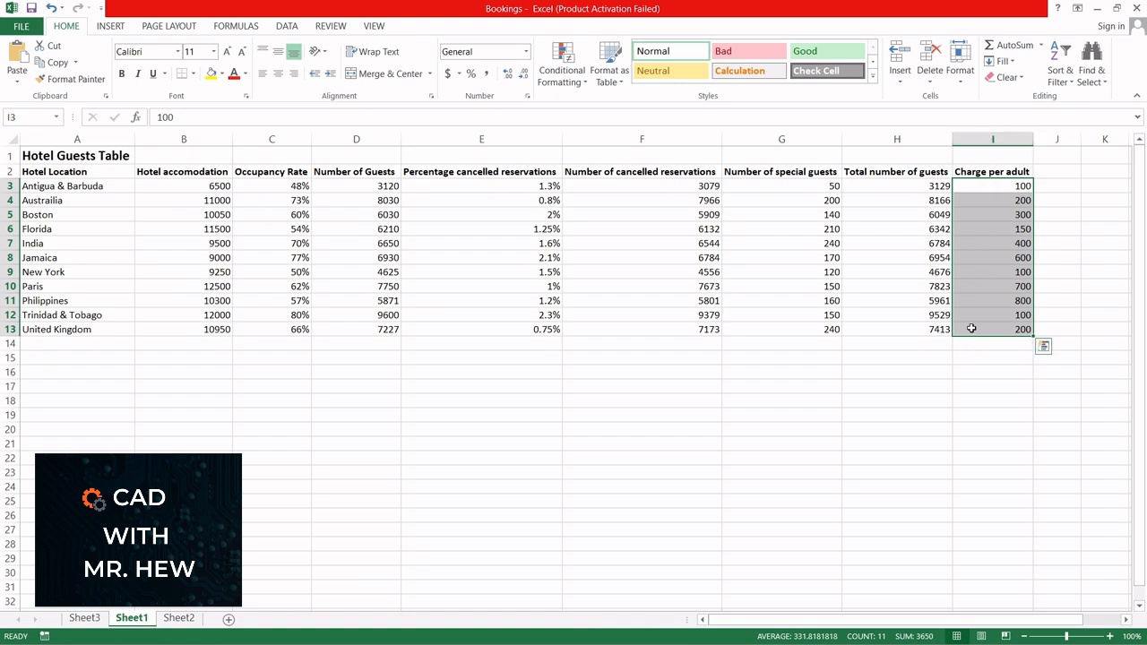
pyautogui.rightClick(988, 236)
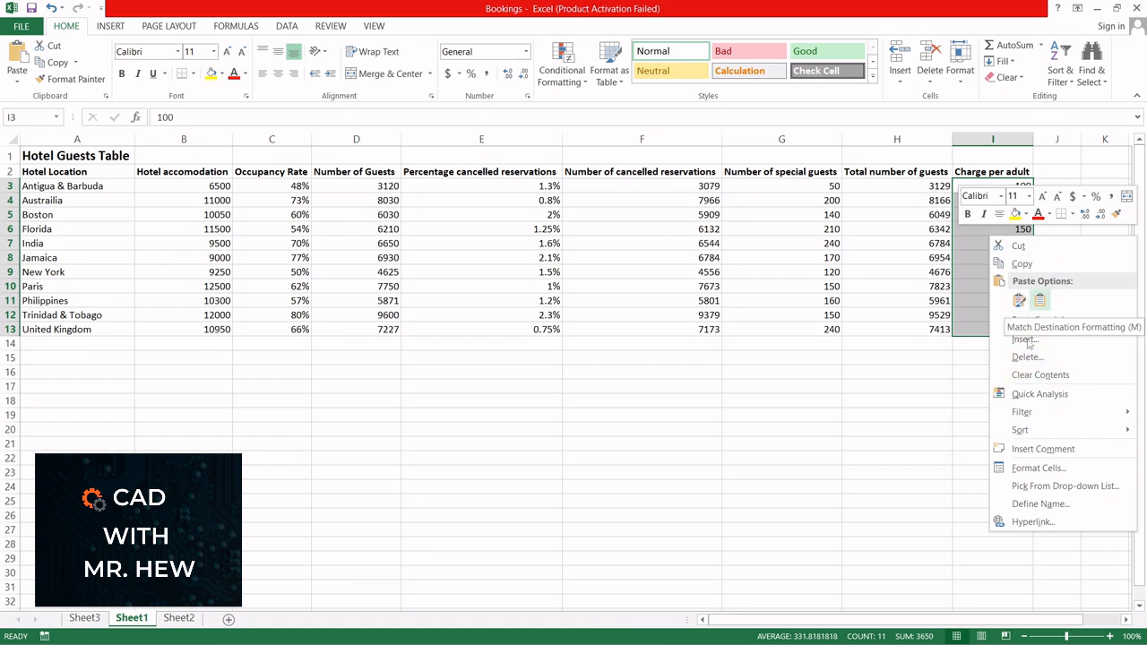
pyautogui.click(1039, 467)
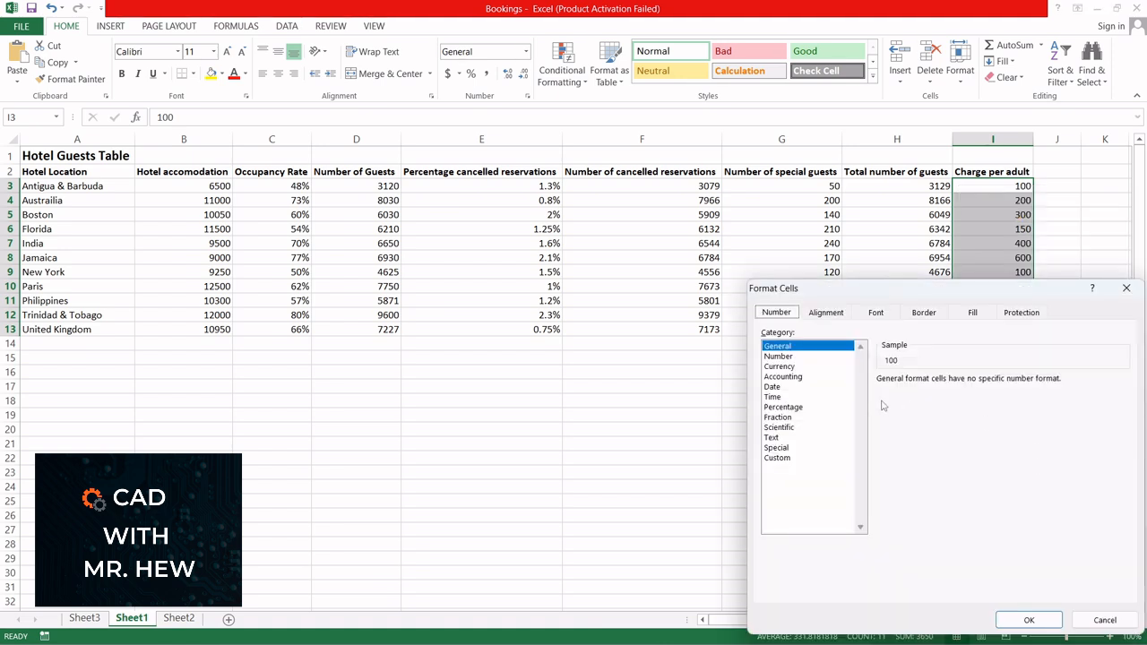
pyautogui.click(781, 367)
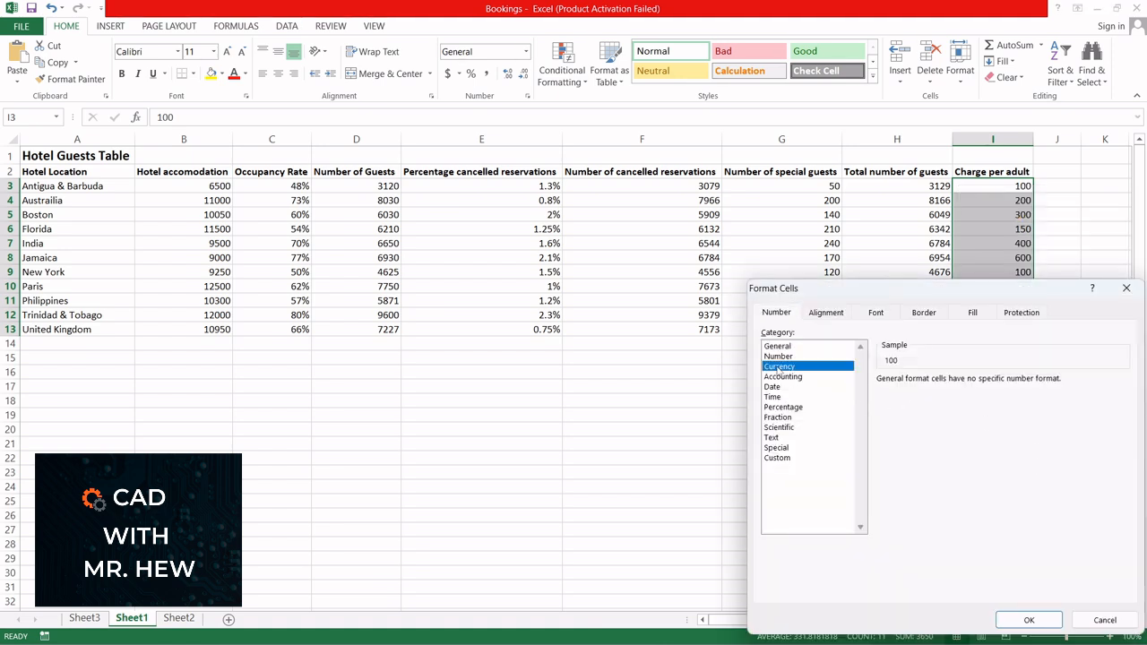
pyautogui.click(1030, 620)
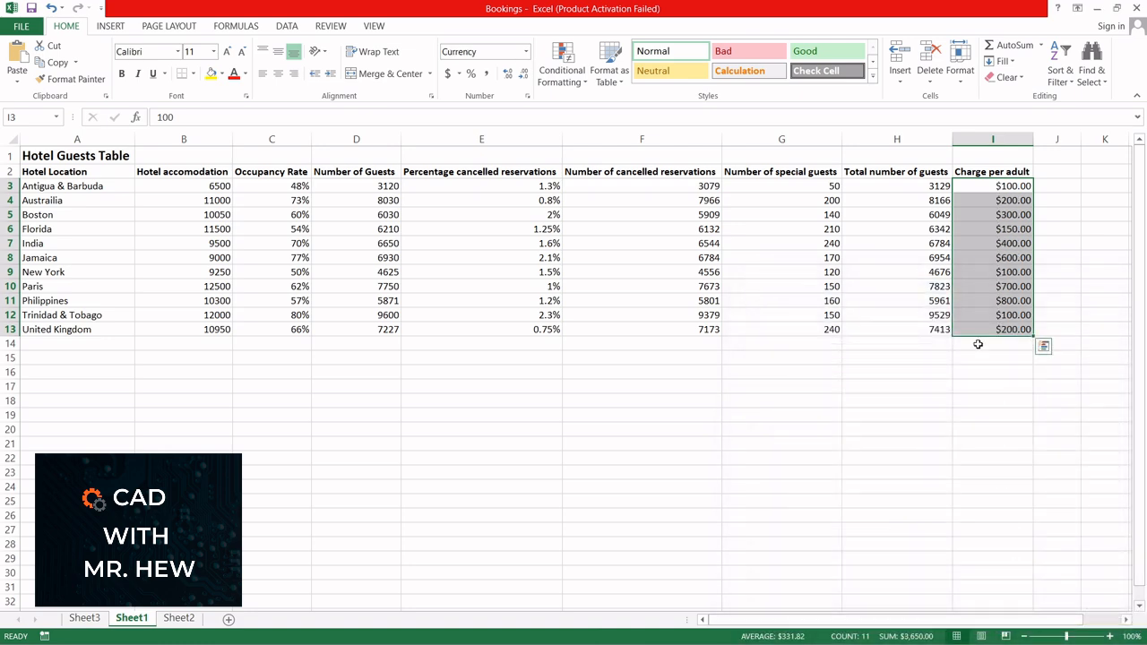
# Step: Set the currency format of the adult charges in I3:I13 to 0 decimal places
pyautogui.rightClick(982, 194)
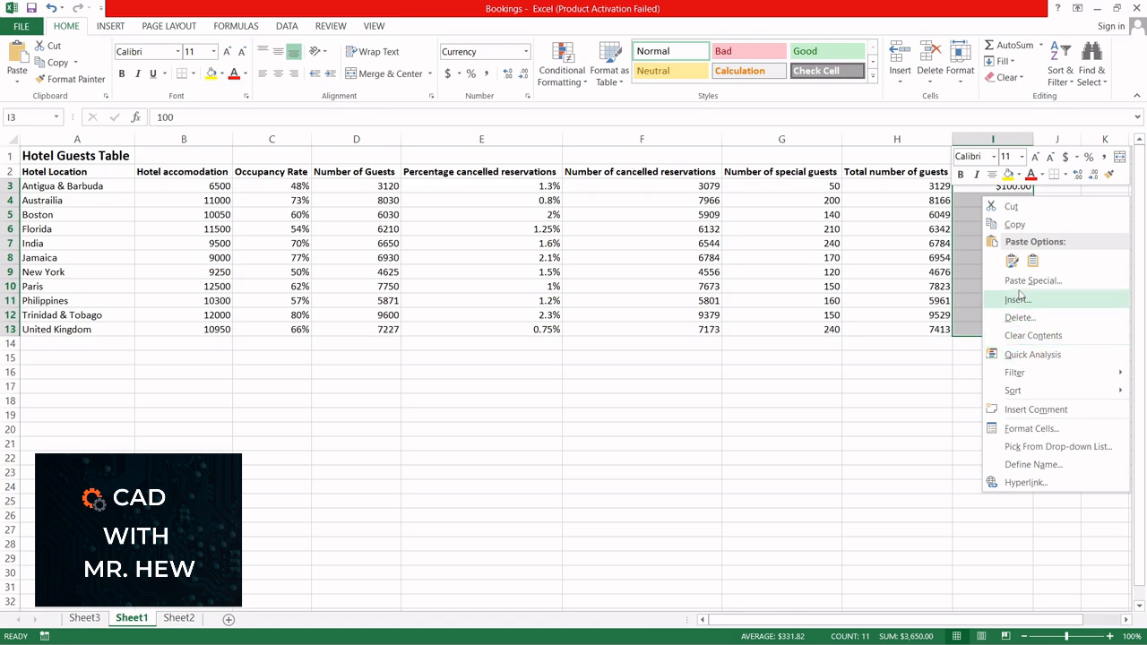
pyautogui.click(1031, 429)
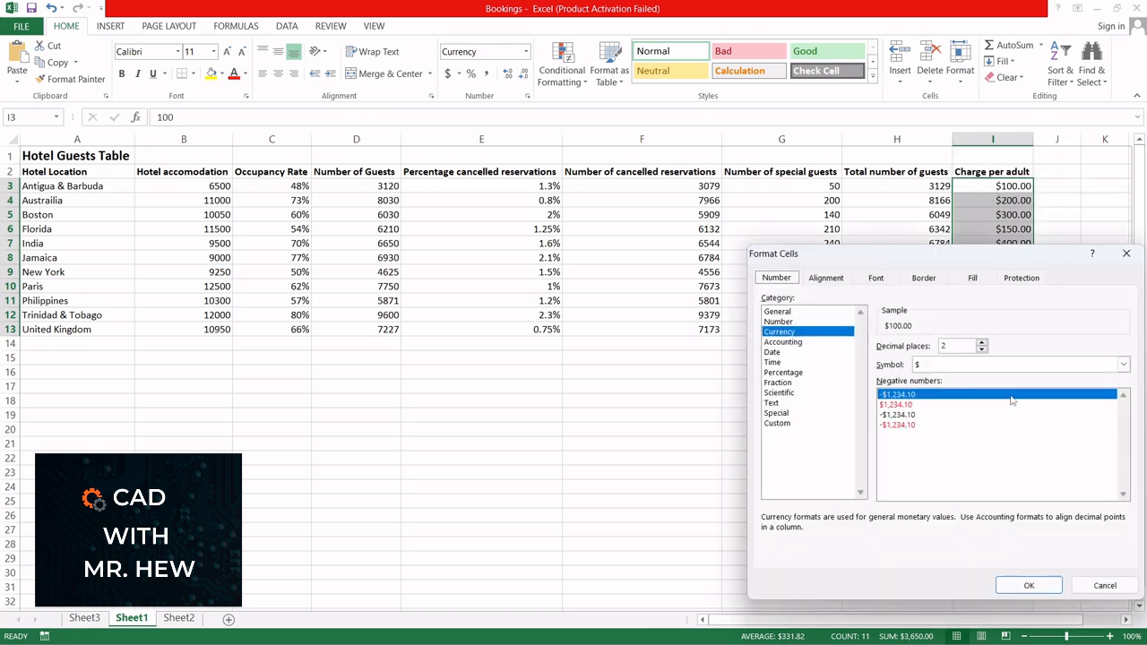
pyautogui.click(982, 349)
pyautogui.click(982, 349)
pyautogui.click(1029, 585)
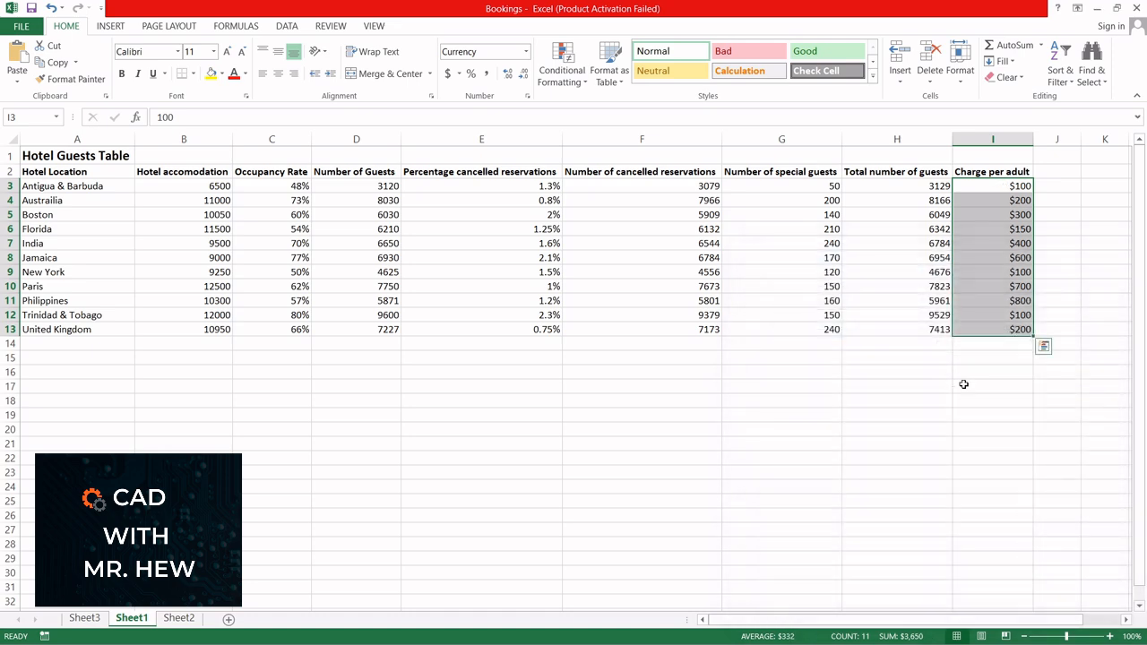
# Step: Add the column header Revenue for the Adults in J2, beside Charge per adult
pyautogui.click(1054, 172)
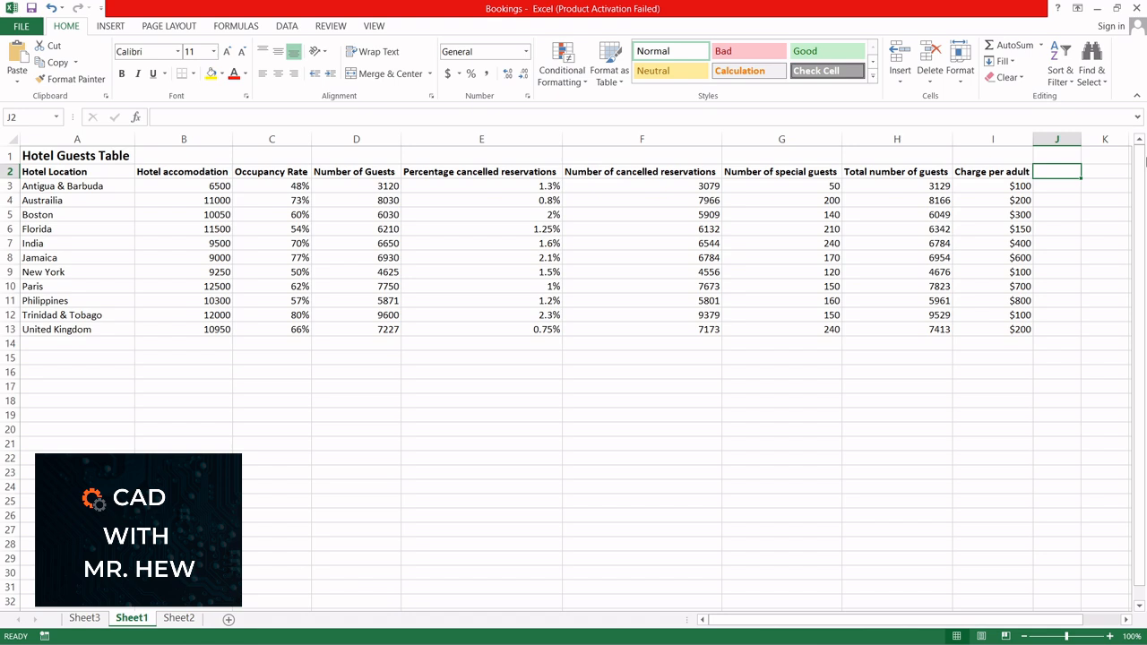
pyautogui.write('R')
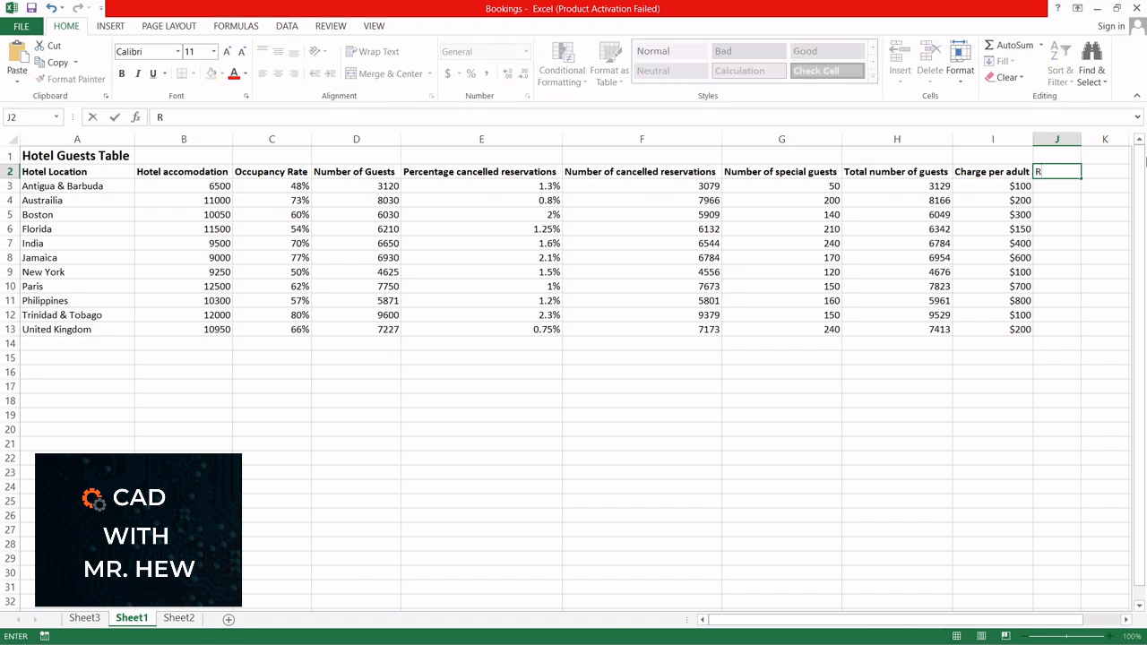
pyautogui.write('evenue for the')
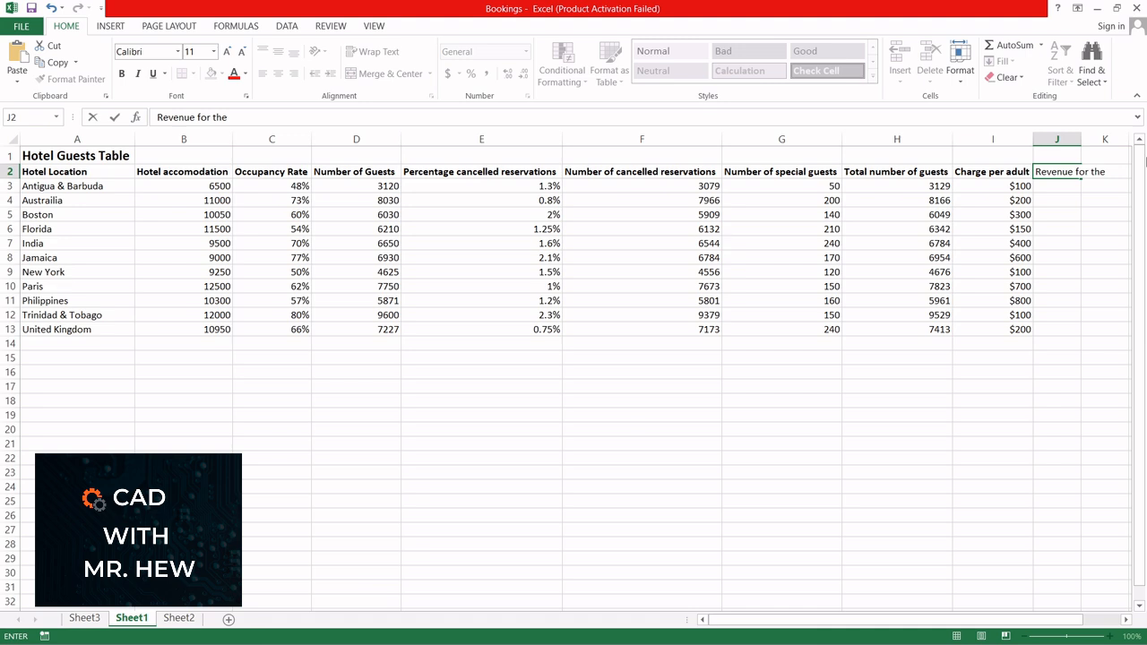
pyautogui.write(' Adults')
pyautogui.press('Return')
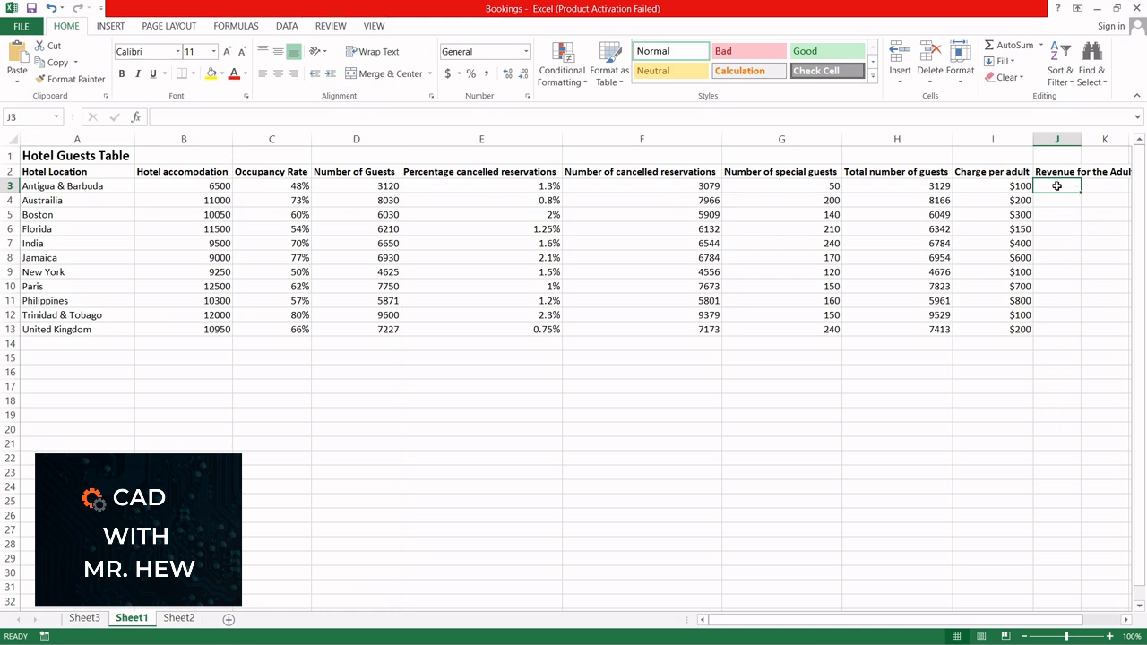
# Step: Calculate the adult revenue for Antigua & Barbuda in J3 with the formula =H3*I3
pyautogui.write('=')
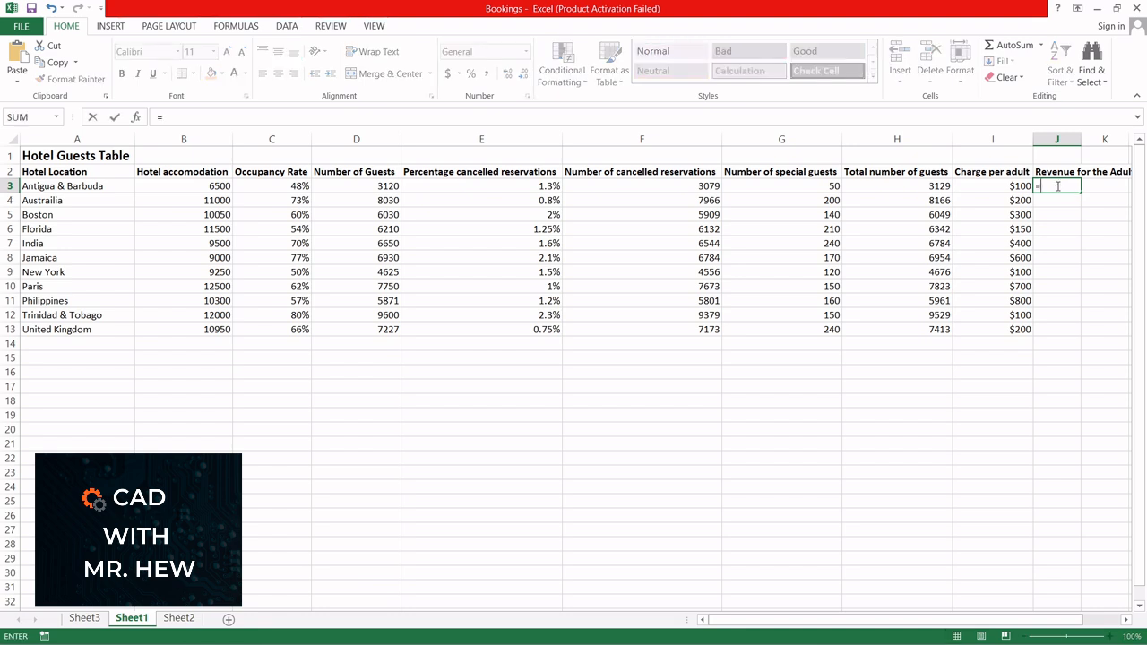
pyautogui.click(924, 185)
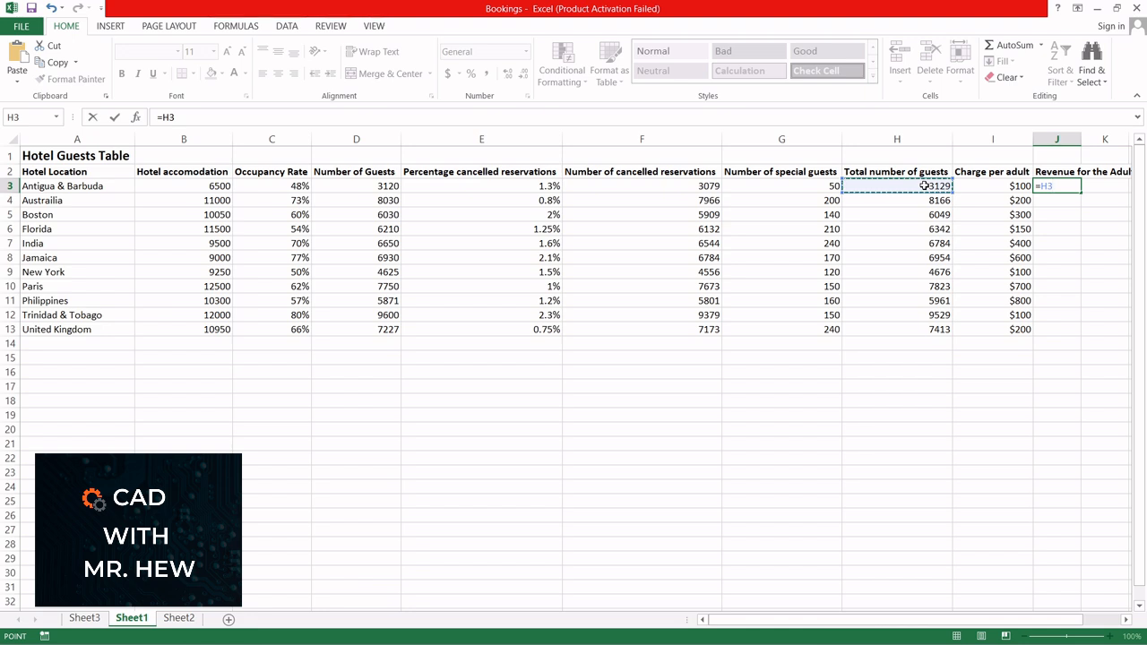
pyautogui.write('*')
pyautogui.click(983, 190)
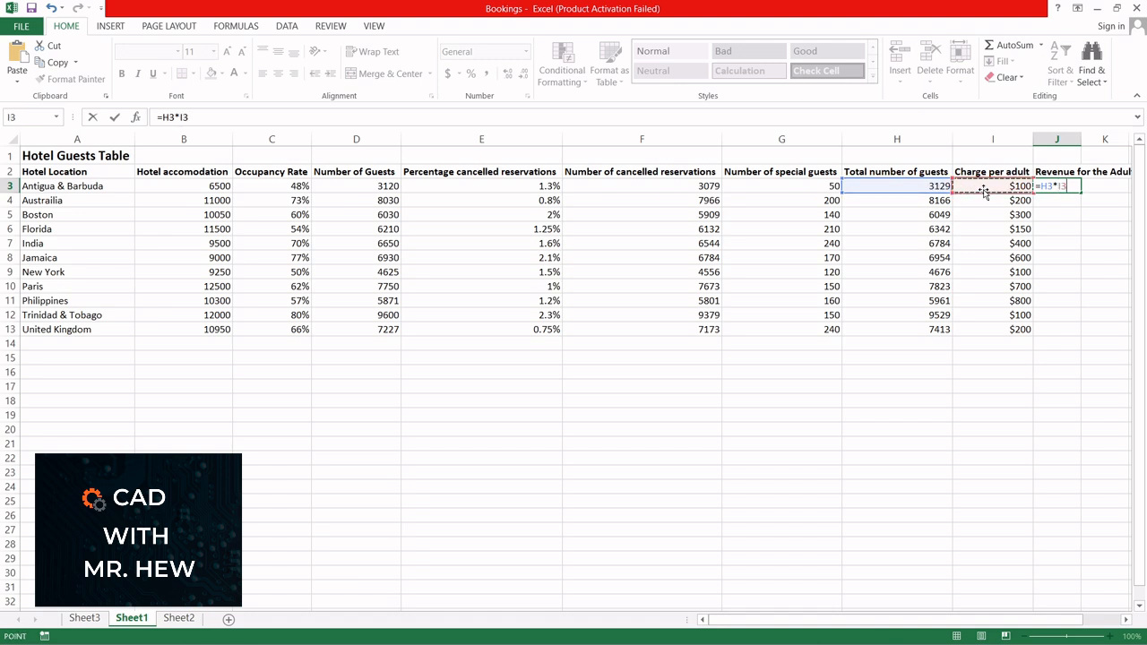
pyautogui.press('Return')
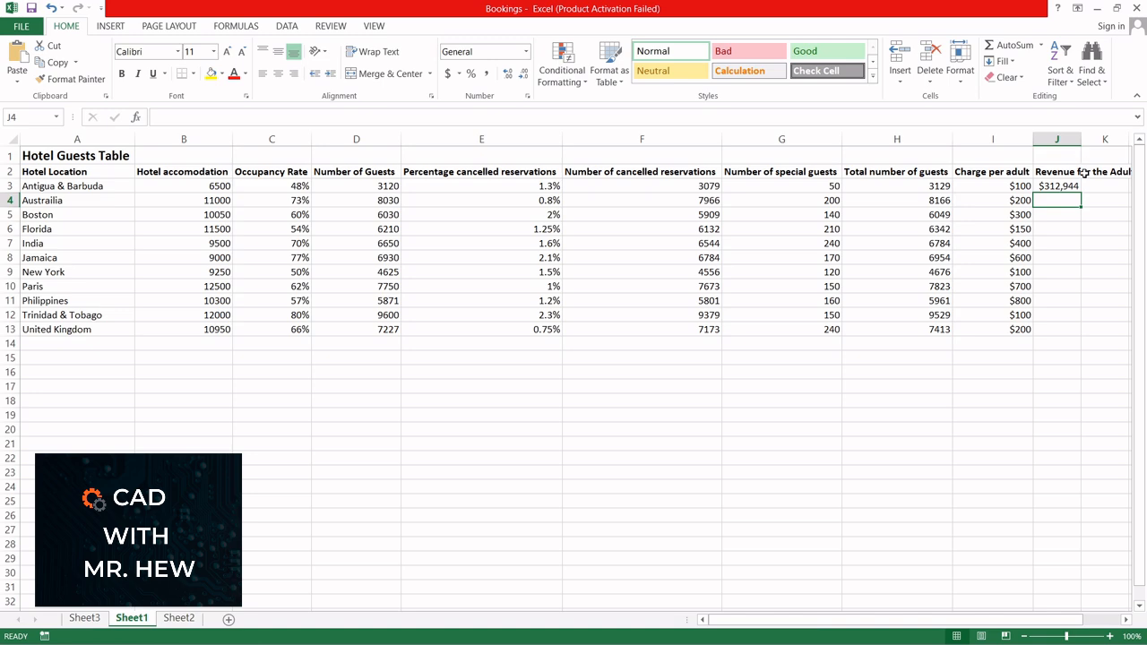
# Step: Widen column J to fit its header and fill the J3 revenue formula down to J13
pyautogui.click(1027, 636)
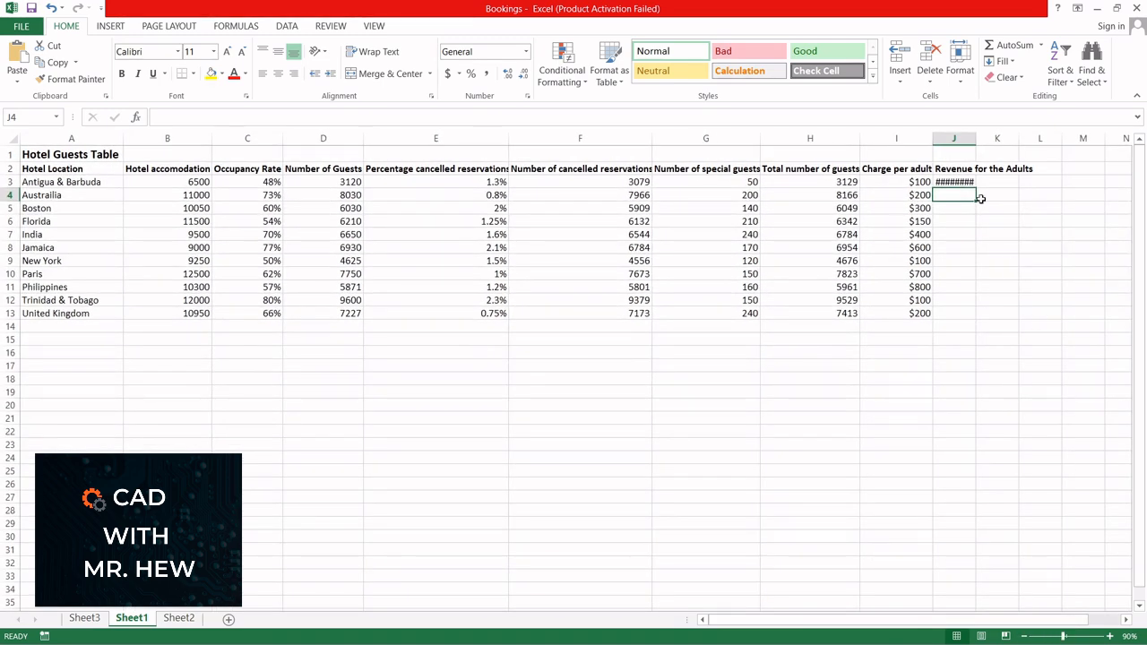
pyautogui.moveTo(977, 138); pyautogui.dragTo(1038, 138)
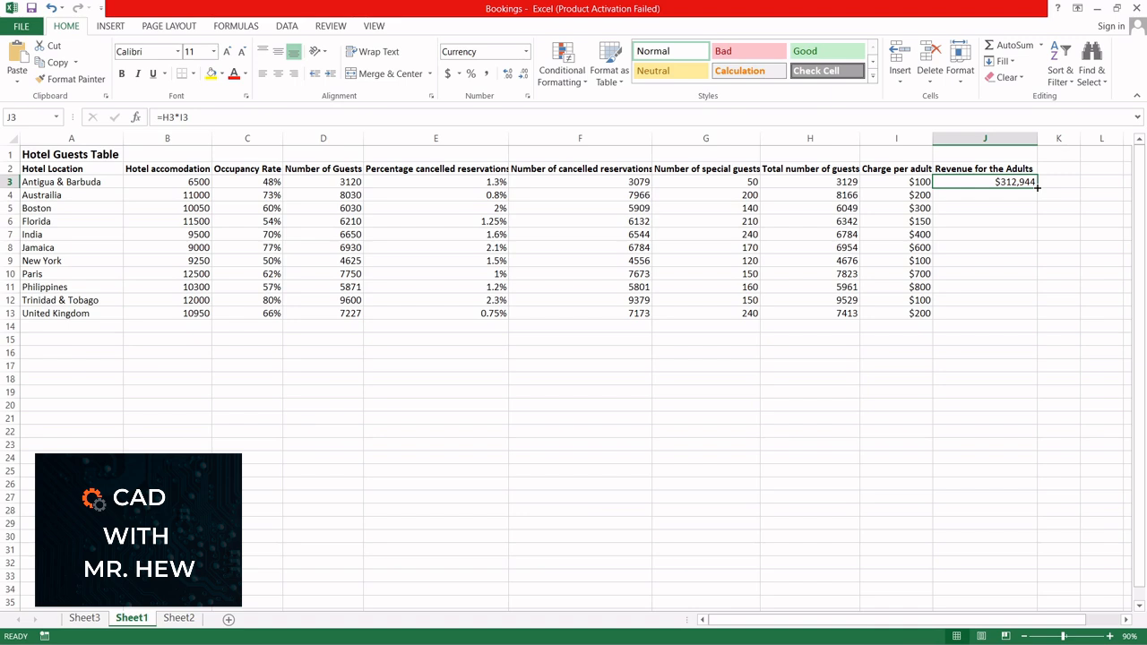
pyautogui.moveTo(1038, 188); pyautogui.dragTo(1034, 319)
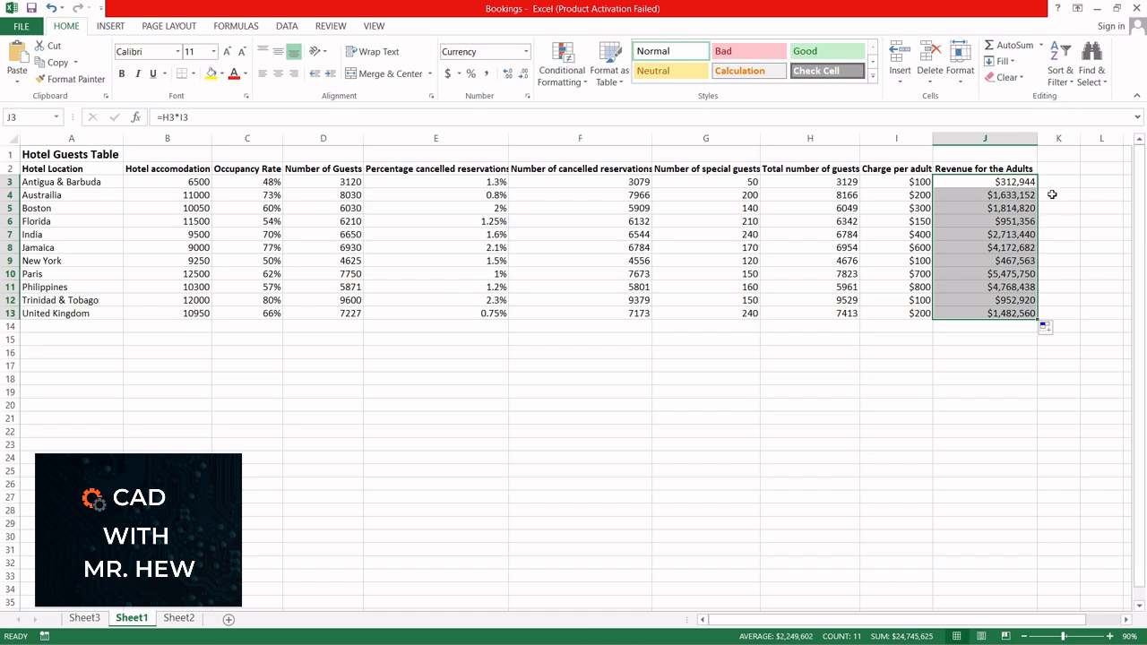
pyautogui.click(1012, 327)
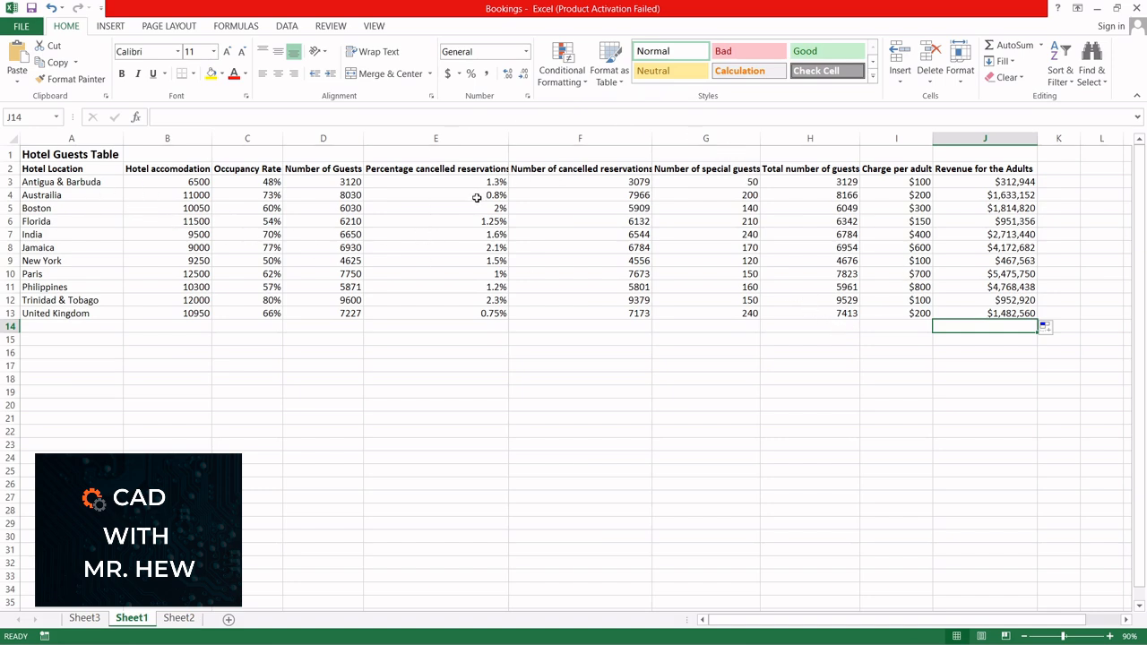
# Step: Enter the column header Notes in K2 and the row label Lowest accomodation in A15
pyautogui.click(1054, 168)
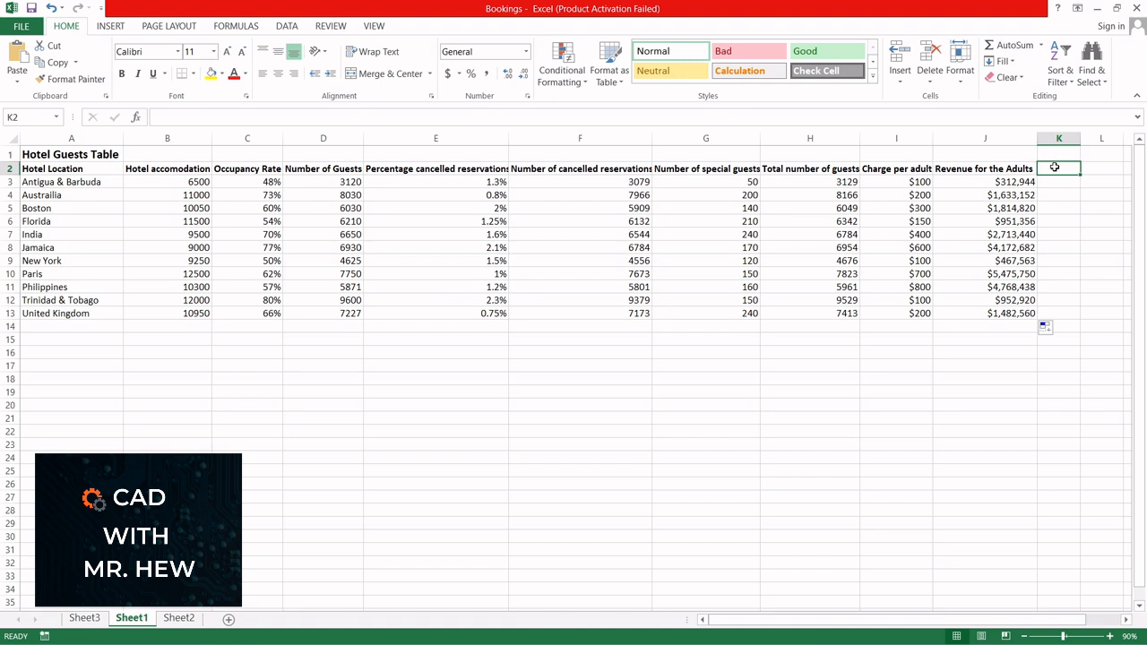
pyautogui.write('Notes')
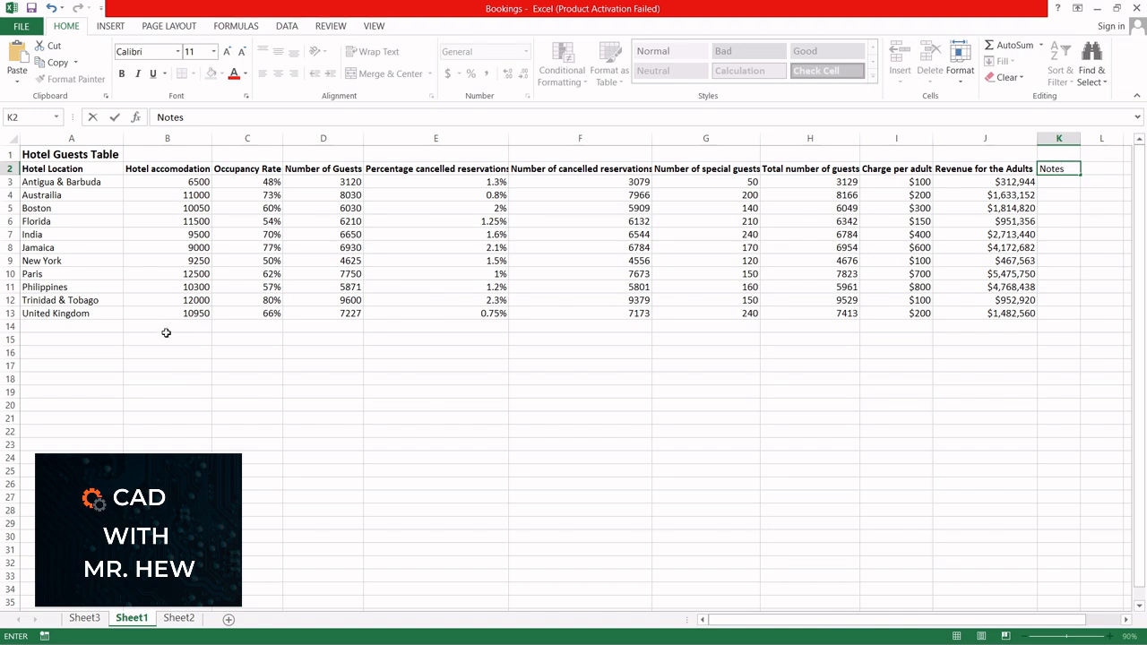
pyautogui.click(102, 339)
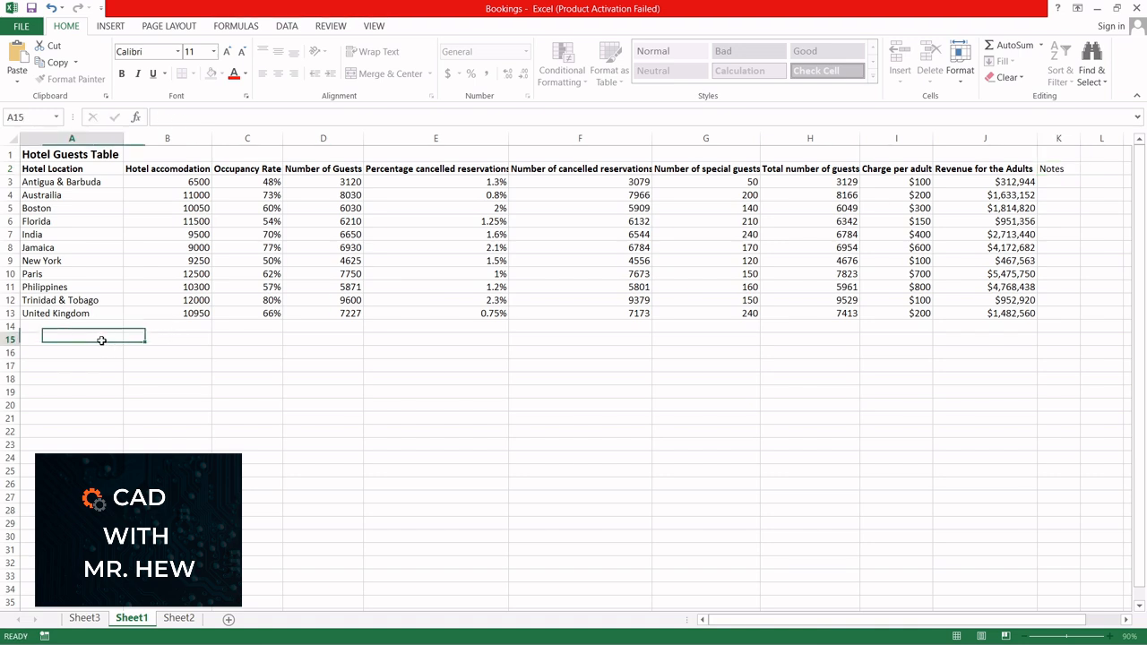
pyautogui.write('Lowe')
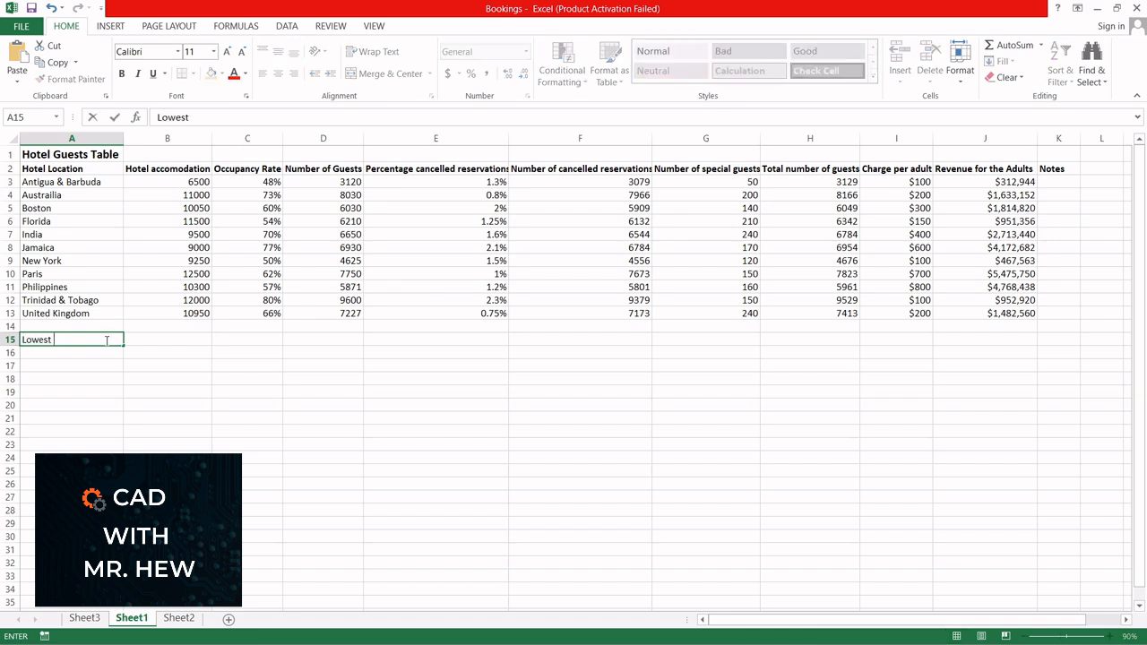
pyautogui.write('st accomad')
pyautogui.press('BackSpace')
pyautogui.press('BackSpace')
pyautogui.write('odation')
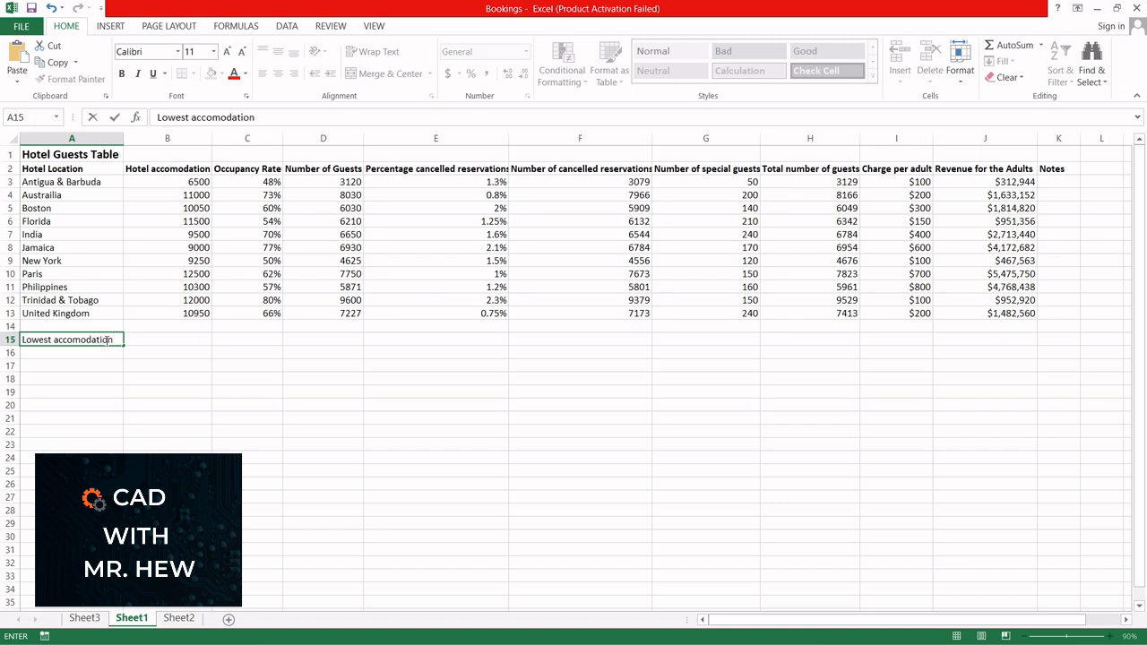
# Step: Find the lowest hotel accommodation in B15 with a MIN formula over B3:B13
pyautogui.click(143, 339)
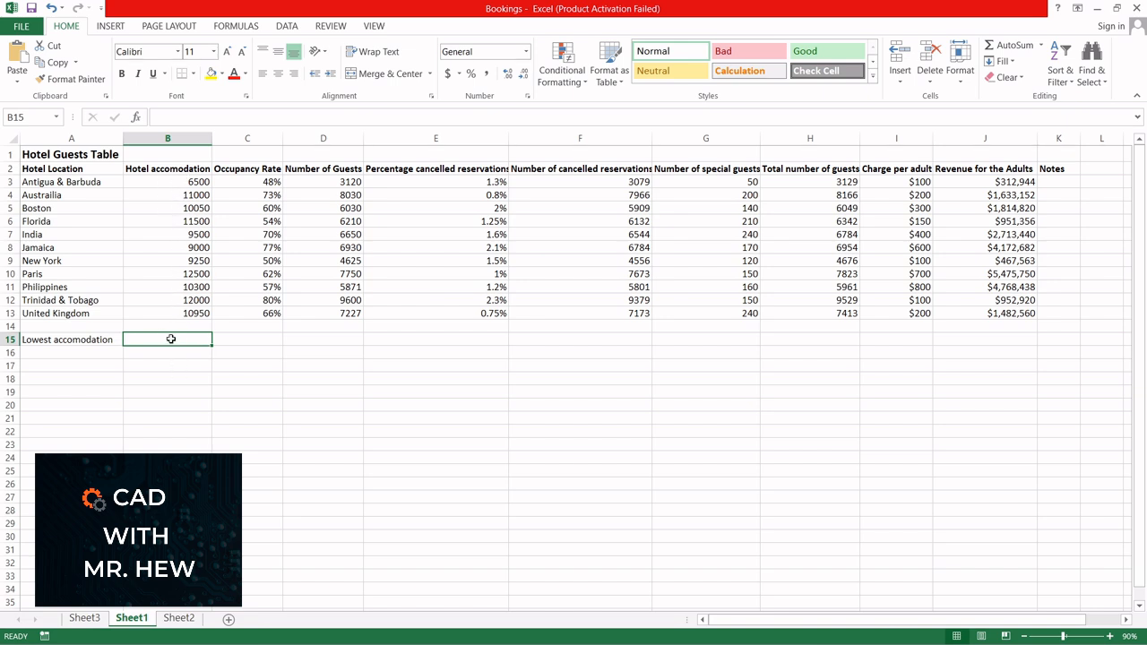
pyautogui.write('=min(')
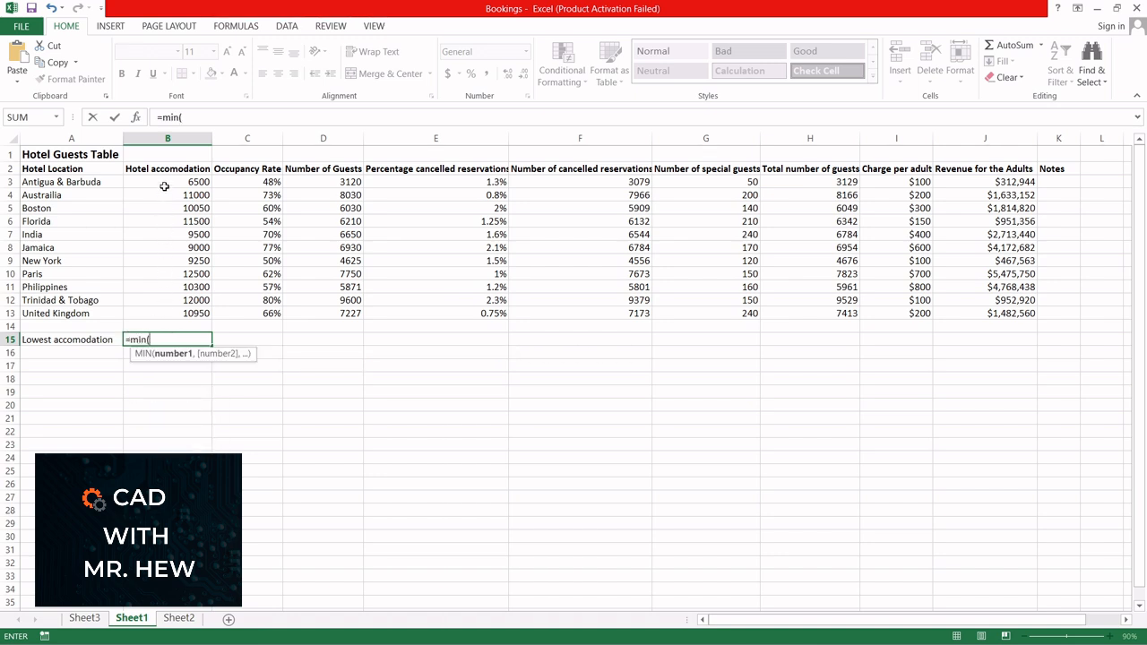
pyautogui.moveTo(164, 184); pyautogui.dragTo(165, 319)
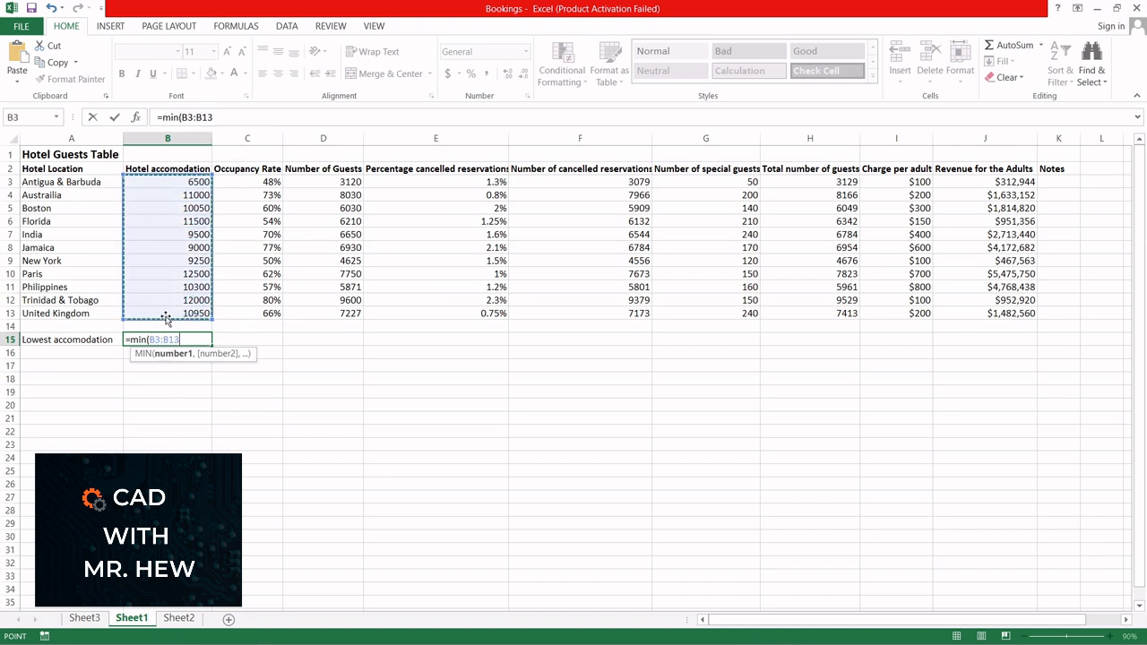
pyautogui.press('Return')
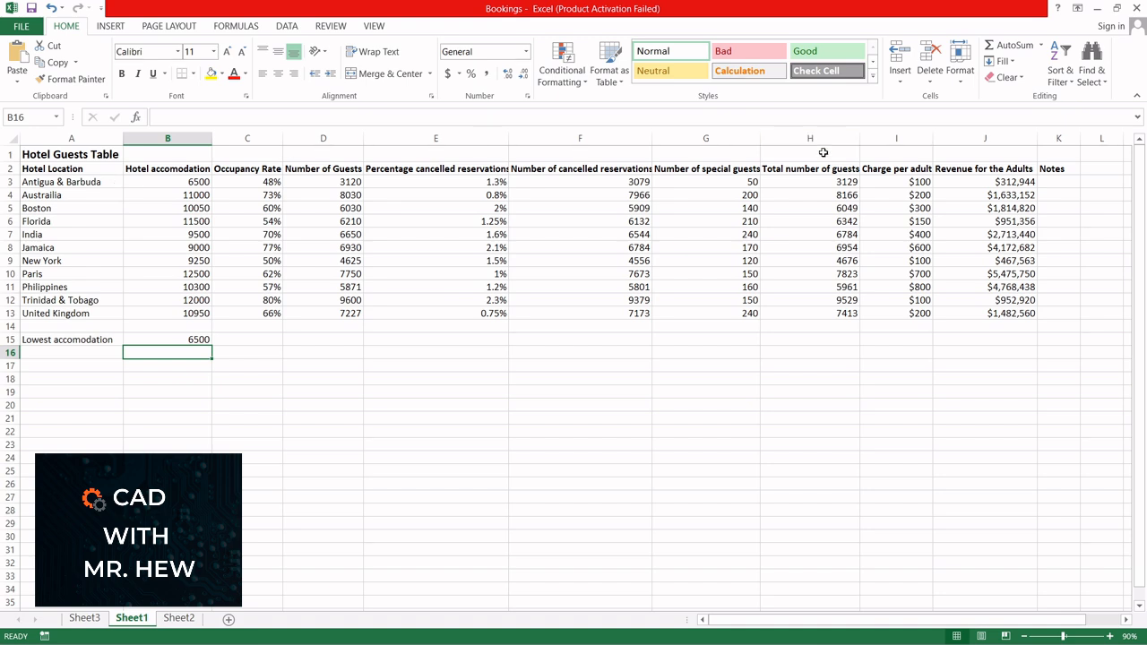
# Step: Enter the note Smallest hotel for Antigua & Barbuda in K3
pyautogui.click(1059, 182)
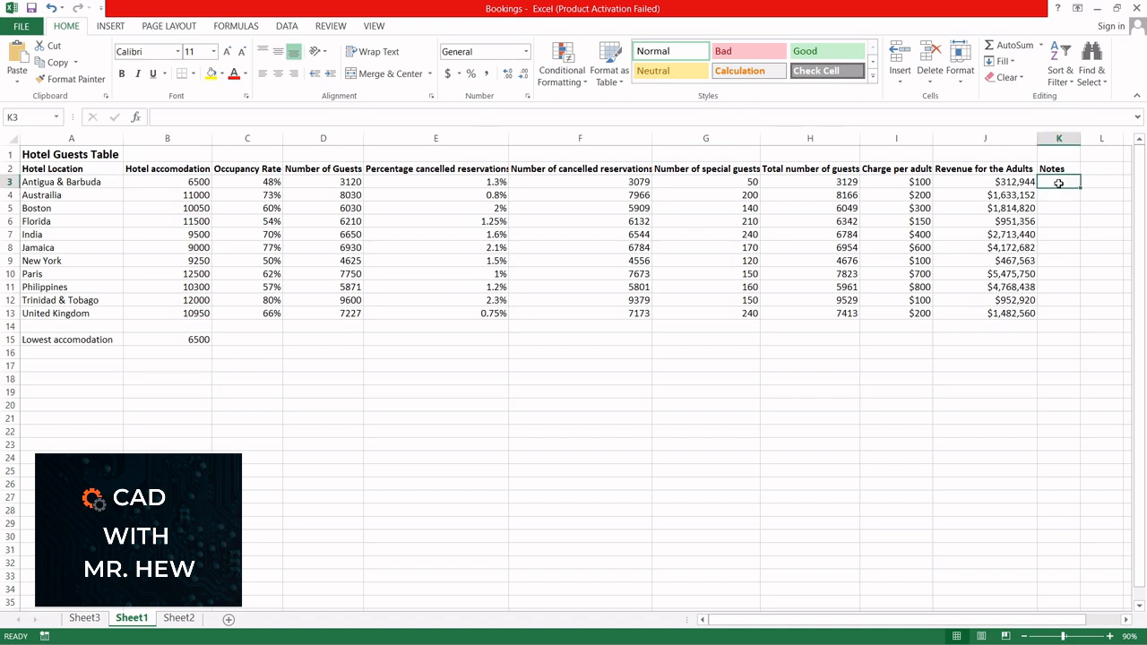
pyautogui.write('Sma')
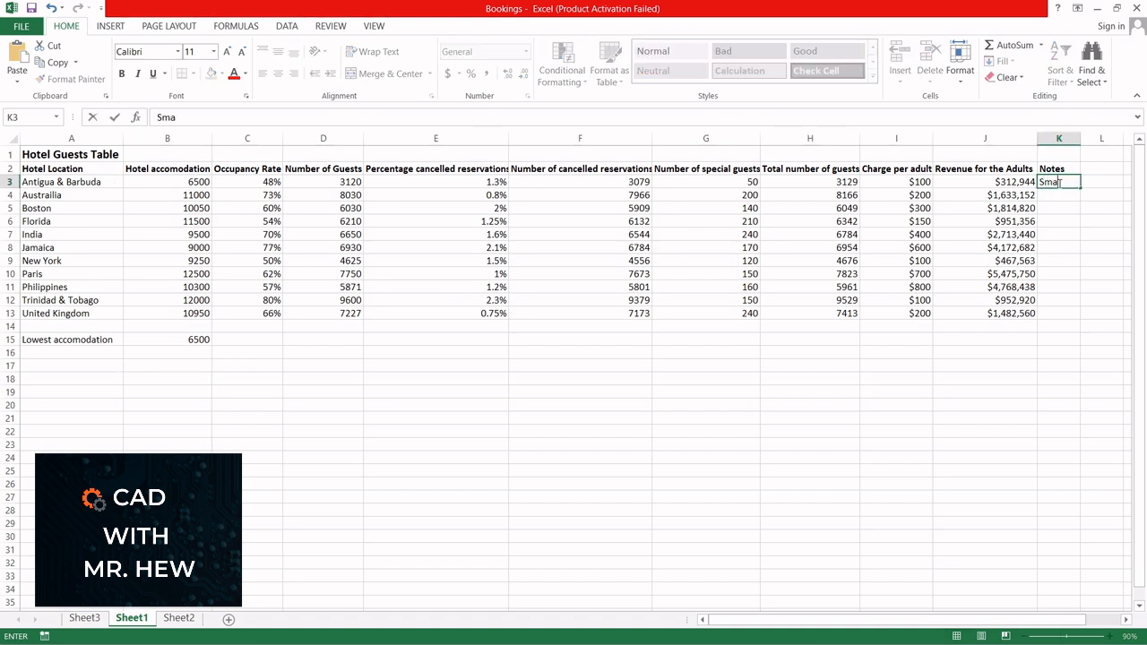
pyautogui.write('llest hotel')
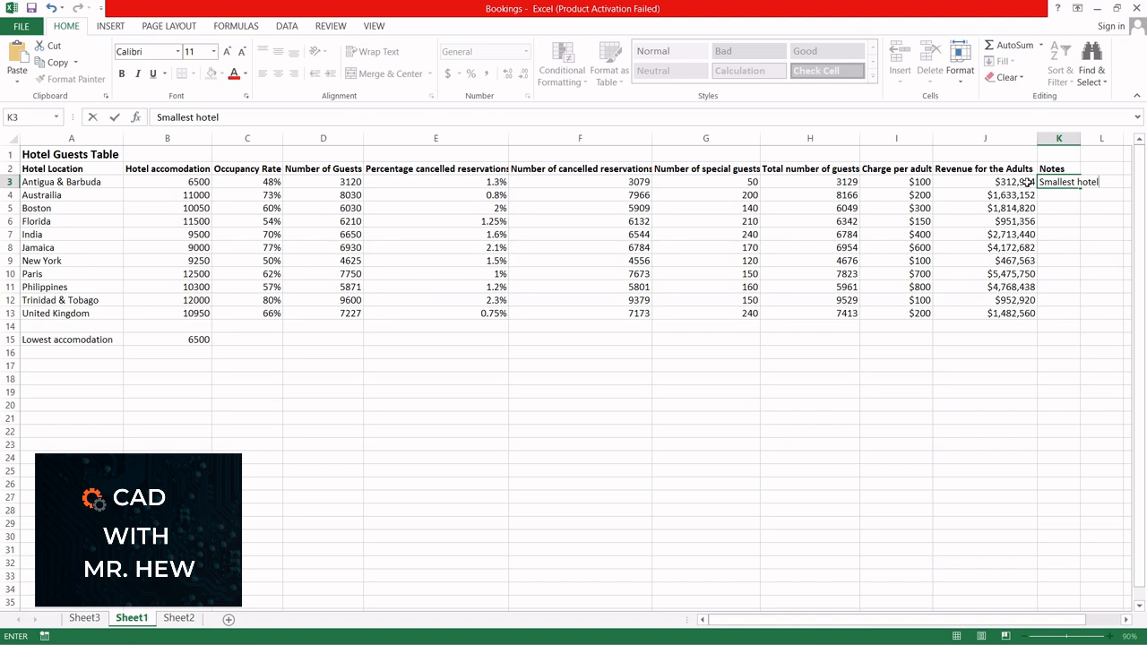
pyautogui.press('Return')
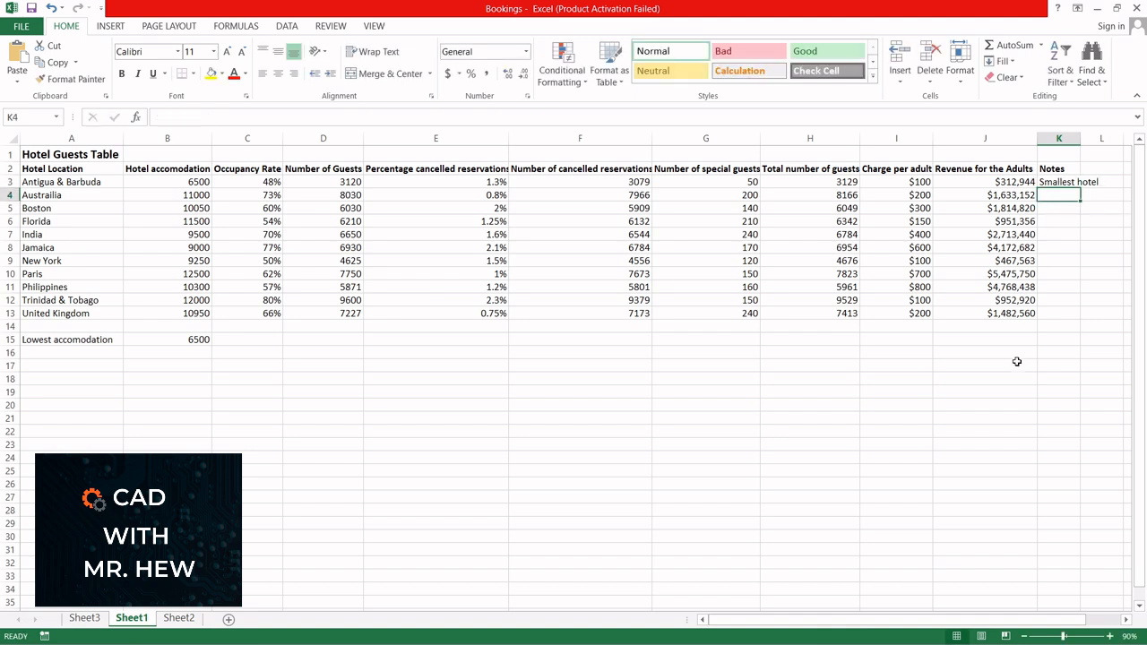
# Step: Total the adult revenue of J3:J13 in J14 with AutoSum
pyautogui.click(1006, 327)
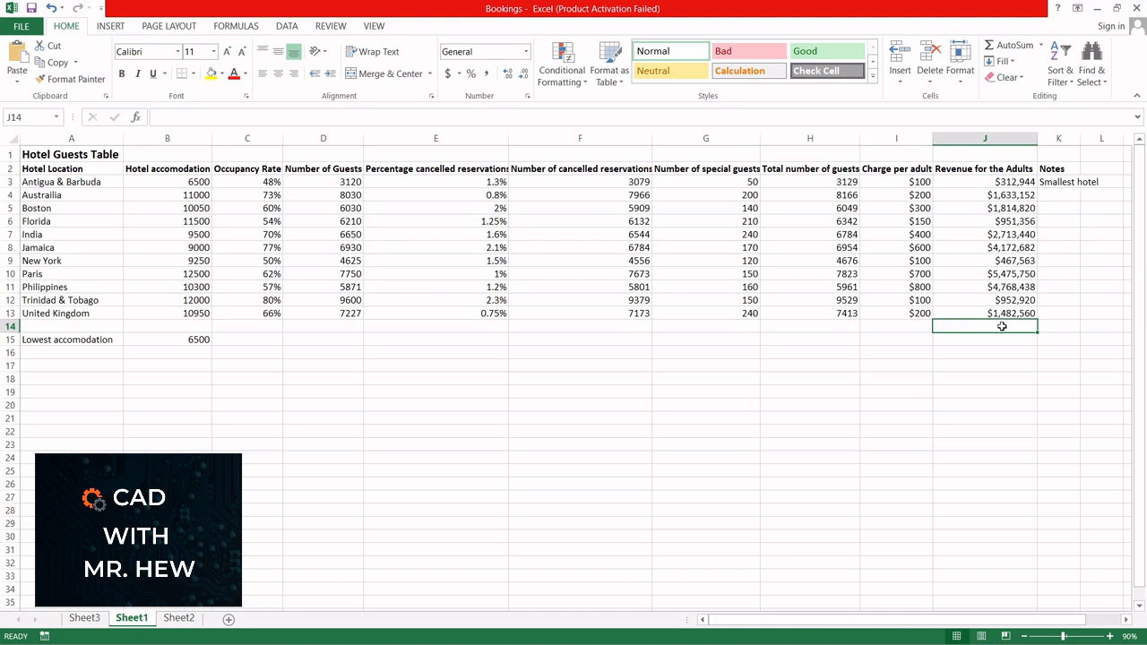
pyautogui.click(1013, 46)
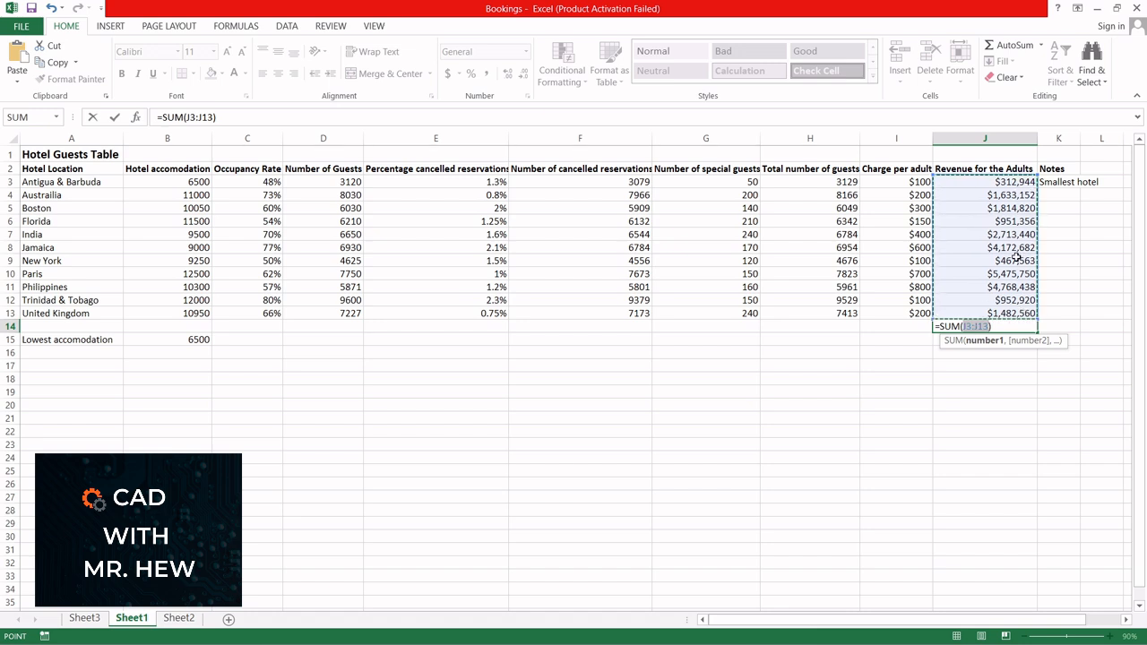
pyautogui.press('Return')
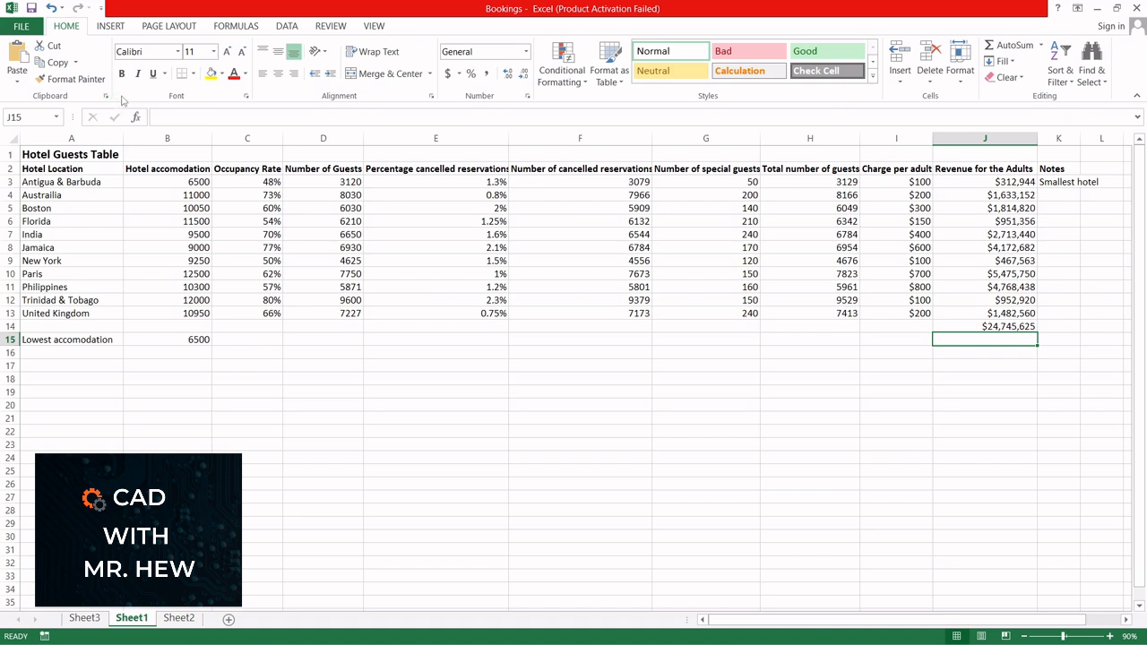
# Step: Check the header cells A2 to F2 and widen columns E and F slightly to fit their headings
pyautogui.click(67, 170)
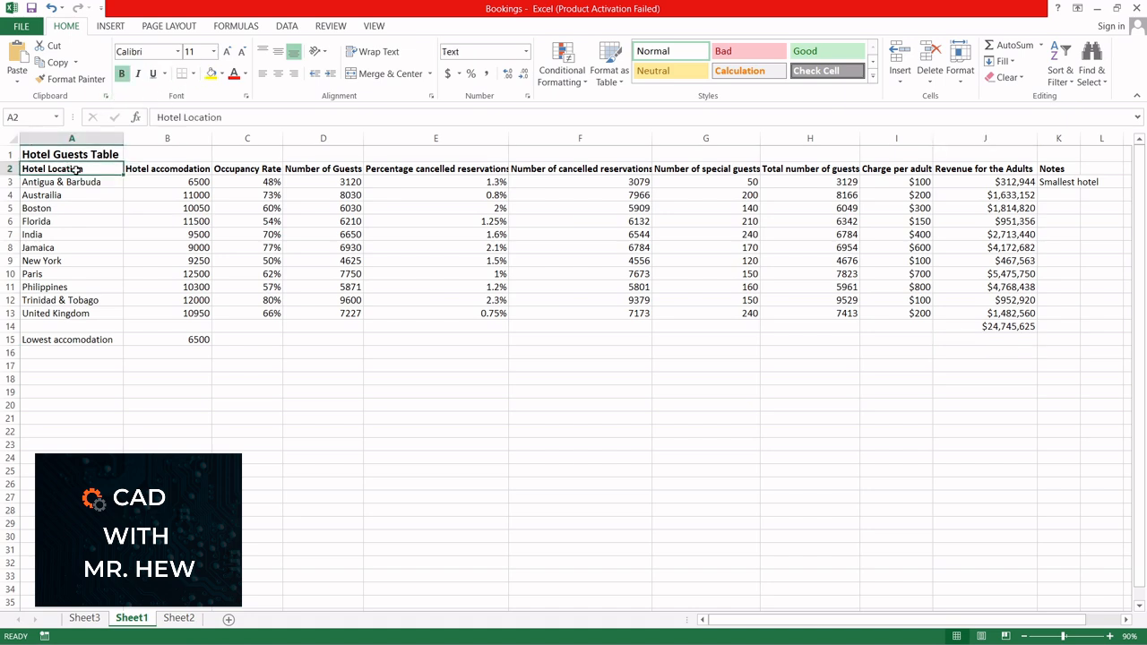
pyautogui.click(166, 169)
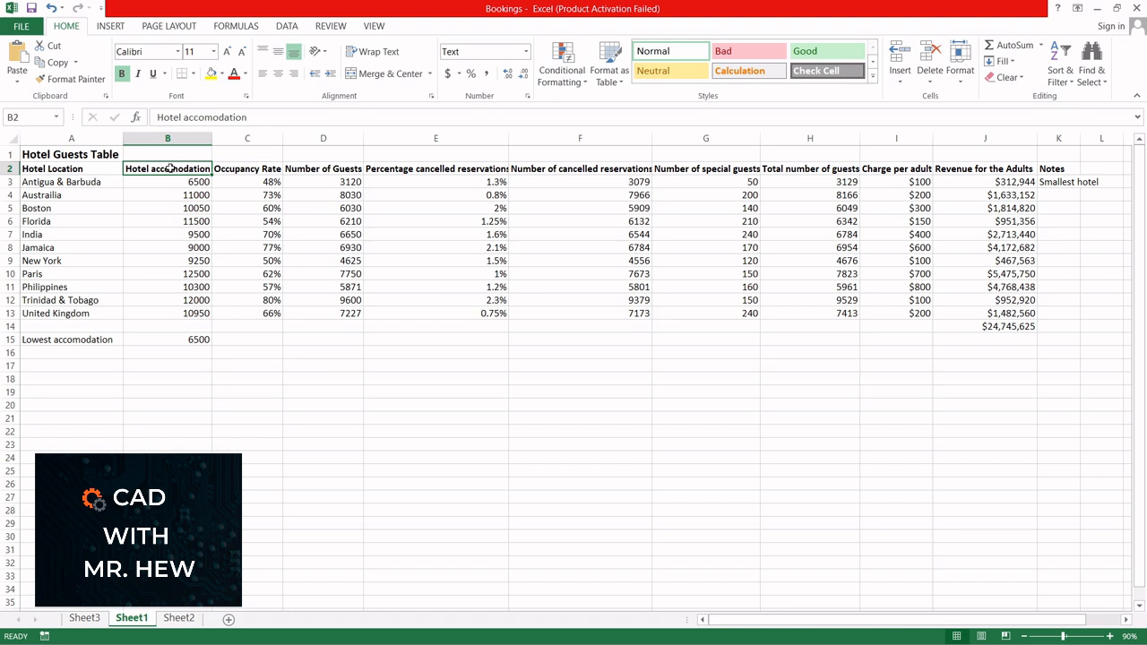
pyautogui.click(261, 169)
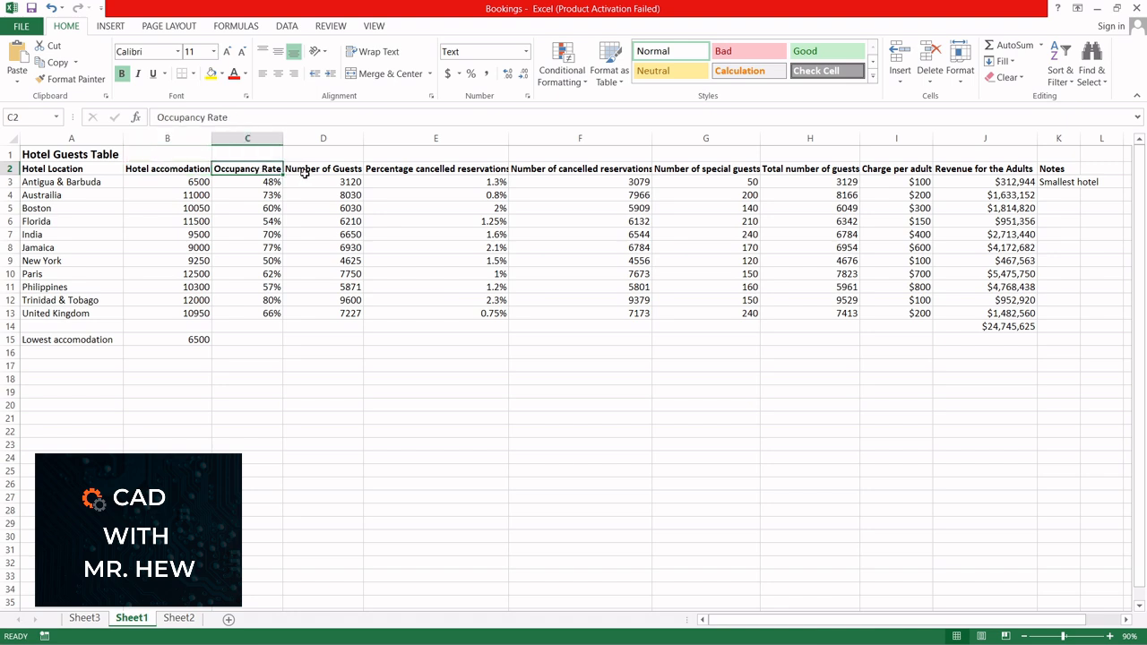
pyautogui.click(317, 169)
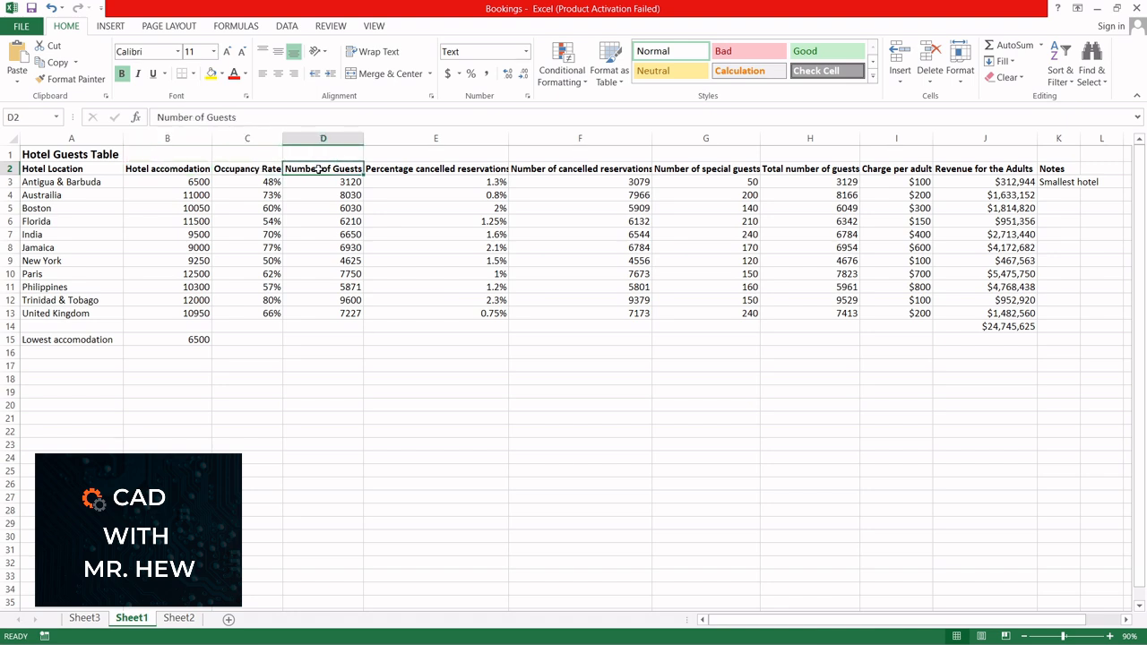
pyautogui.click(443, 170)
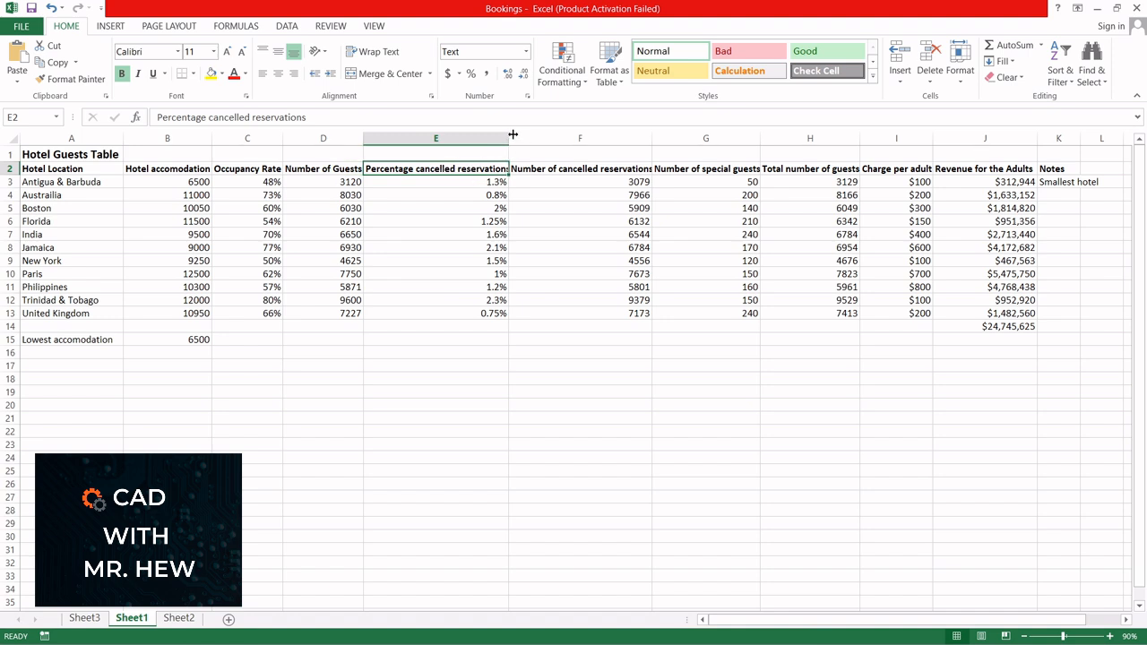
pyautogui.moveTo(510, 136); pyautogui.dragTo(517, 136)
pyautogui.click(550, 170)
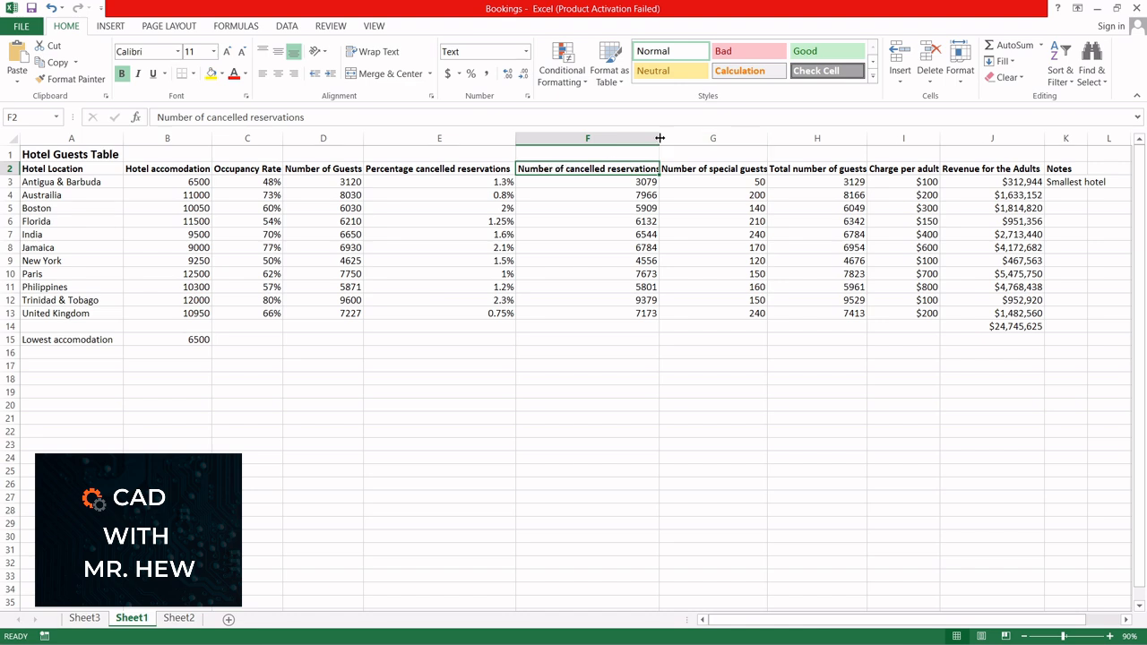
pyautogui.moveTo(658, 138); pyautogui.dragTo(665, 138)
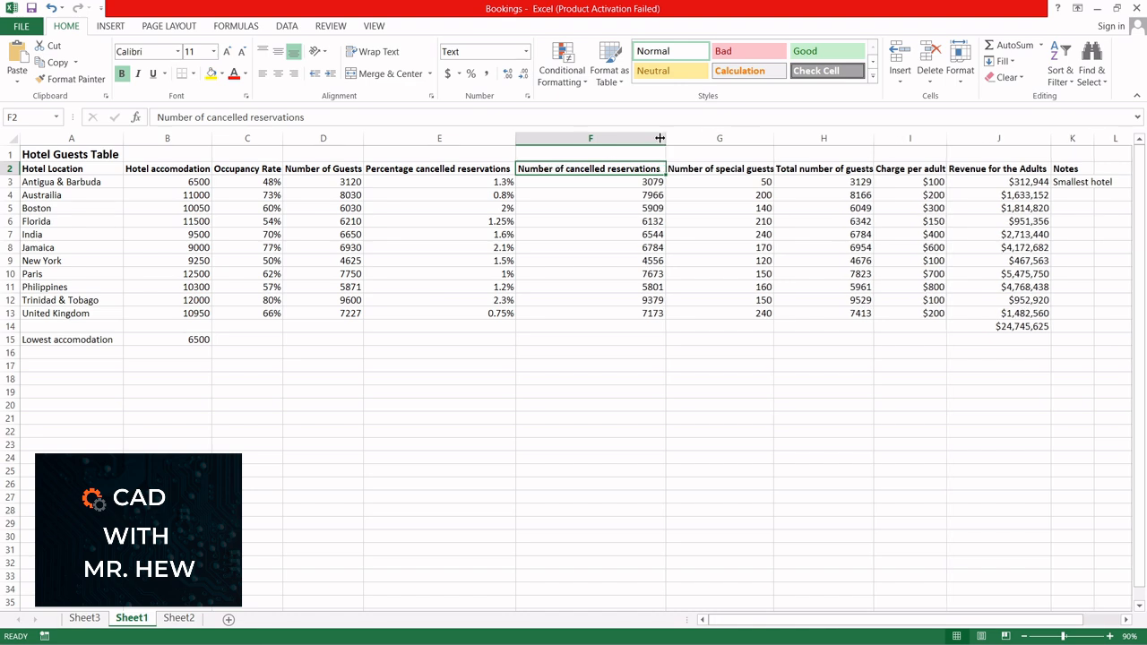
# Step: Widen column G slightly to fit its heading, and check the remaining headers, the Notes column and the lowest accommodation label
pyautogui.click(712, 171)
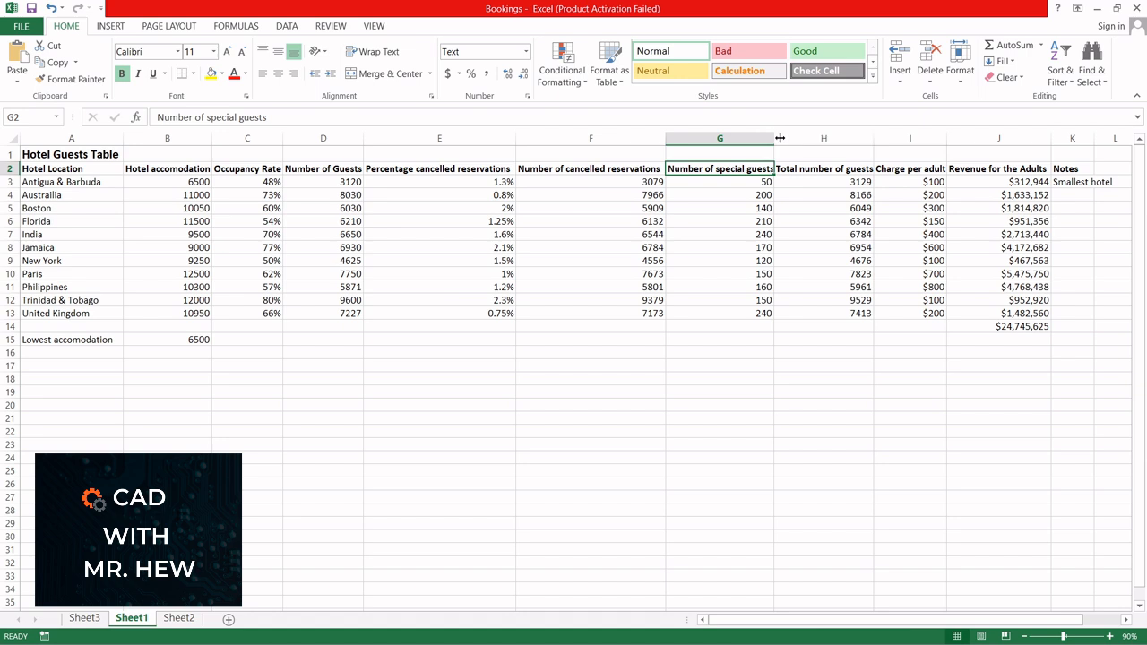
pyautogui.moveTo(774, 138); pyautogui.dragTo(780, 138)
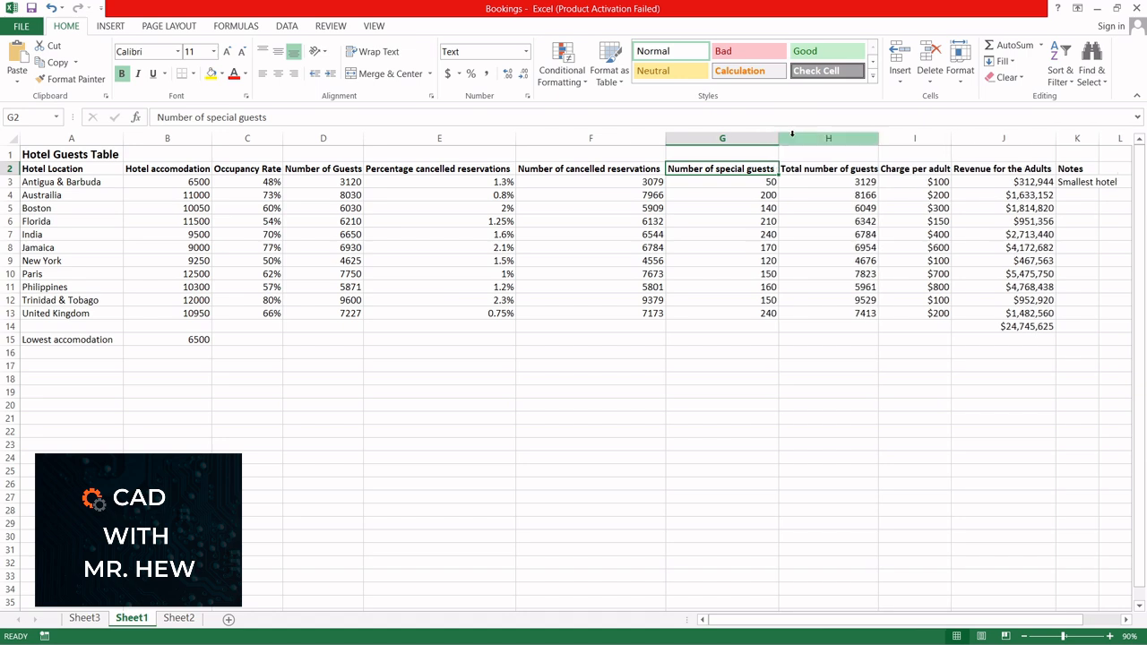
pyautogui.click(846, 171)
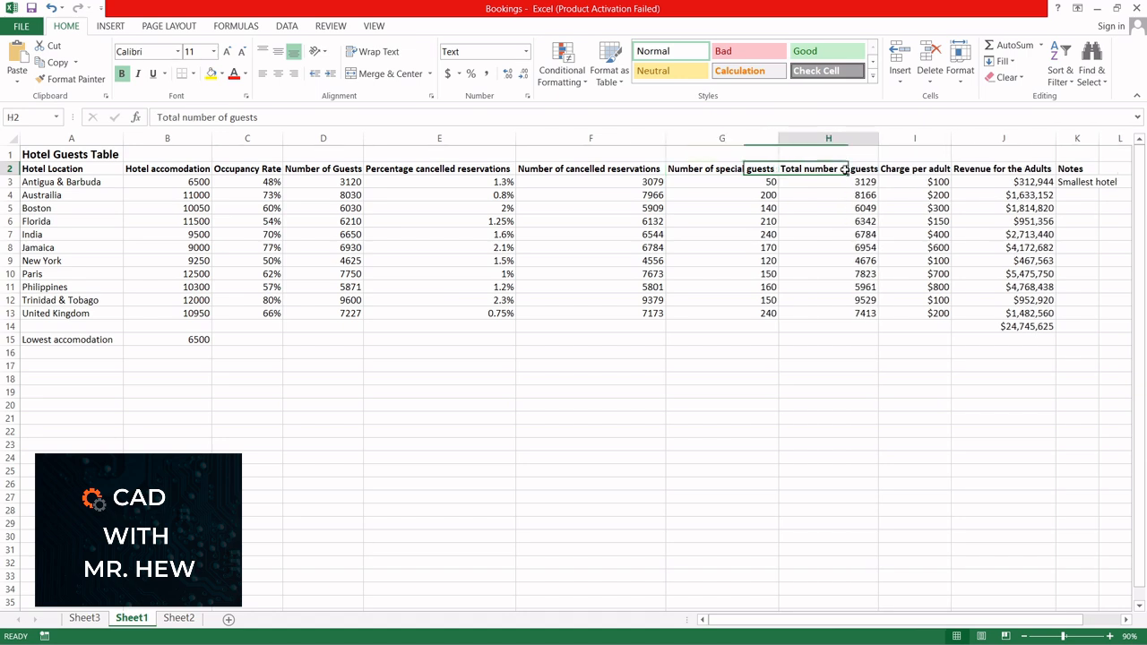
pyautogui.click(919, 168)
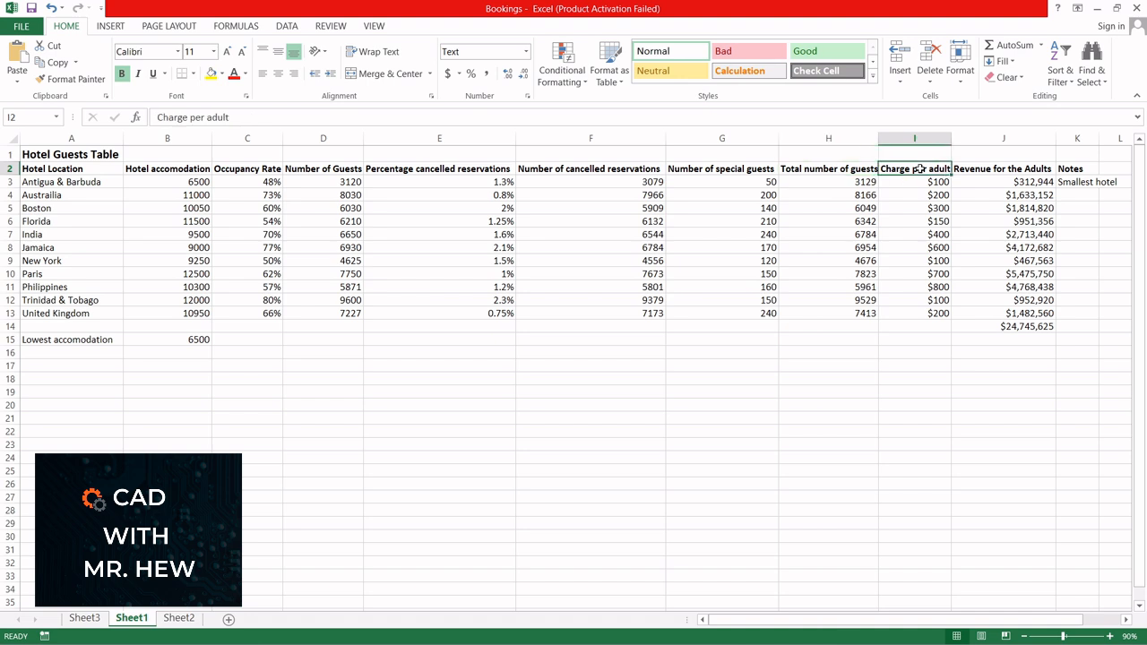
pyautogui.click(1007, 170)
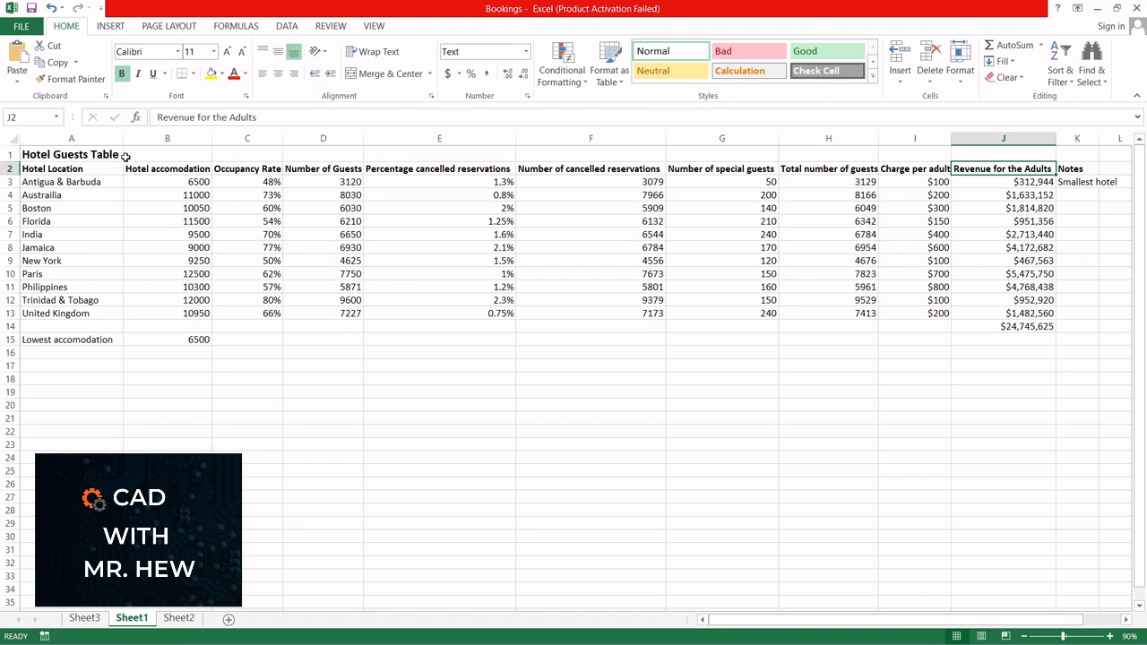
pyautogui.click(1076, 184)
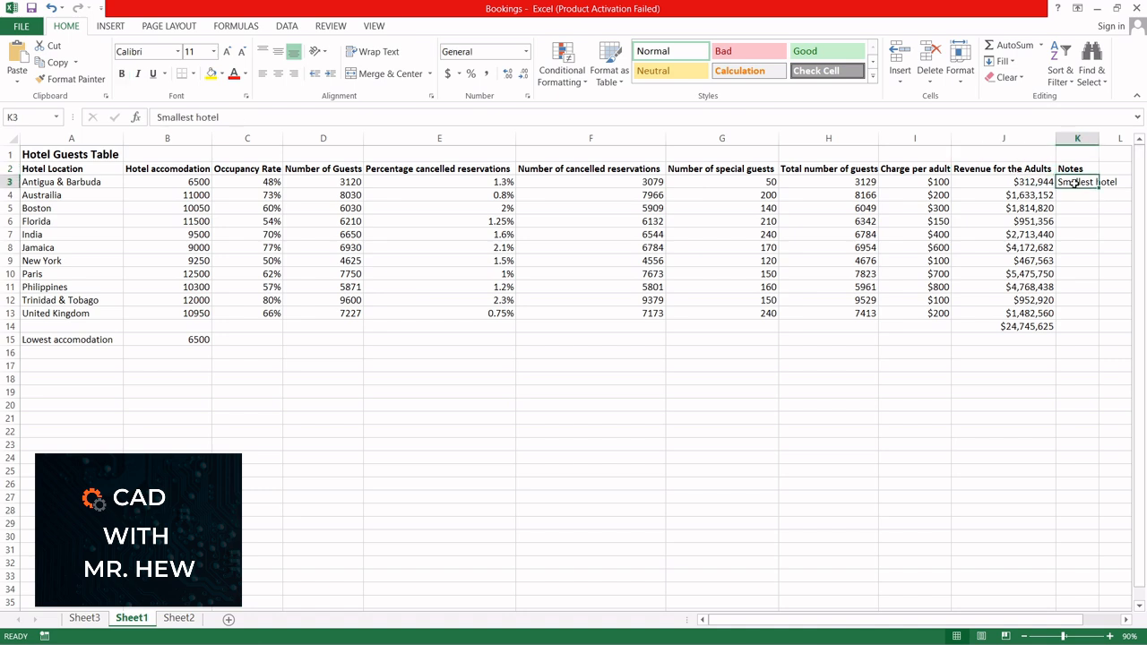
pyautogui.click(40, 339)
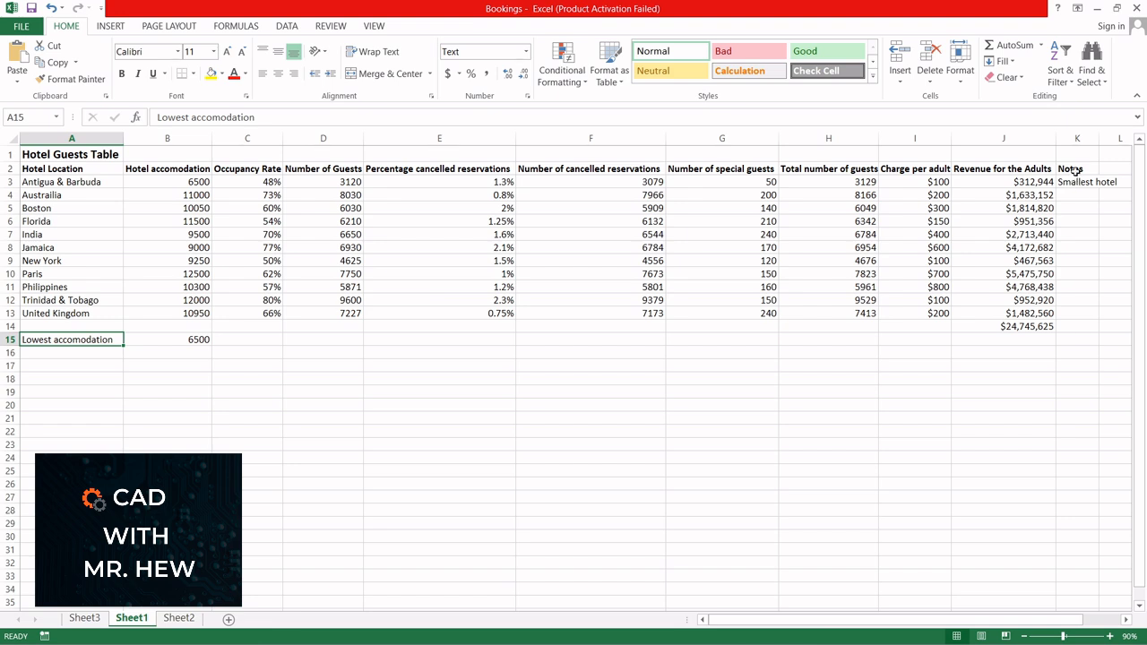
pyautogui.moveTo(1074, 169); pyautogui.dragTo(1088, 182)
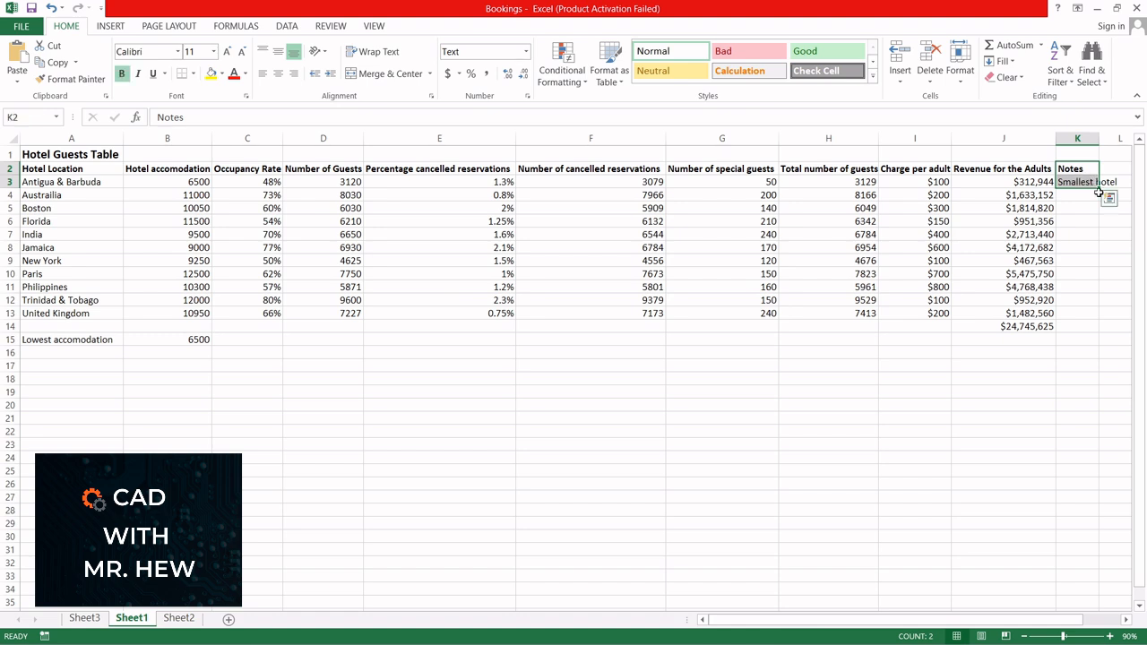
# Step: Label the revenue total row by entering Total in A14
pyautogui.click(47, 327)
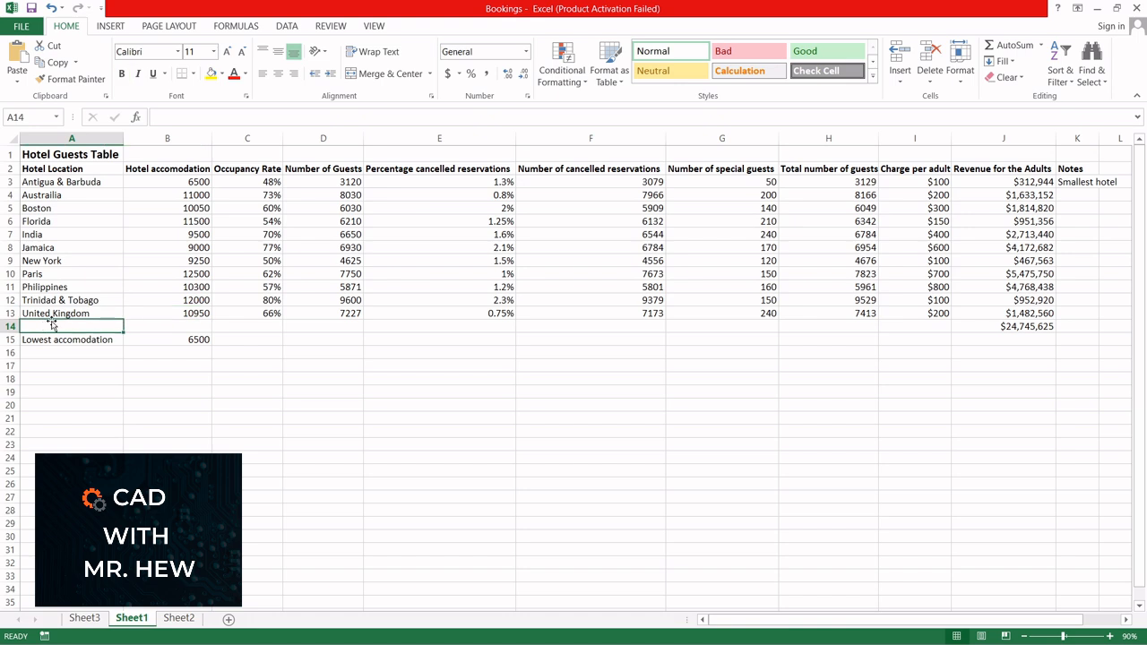
pyautogui.write('To')
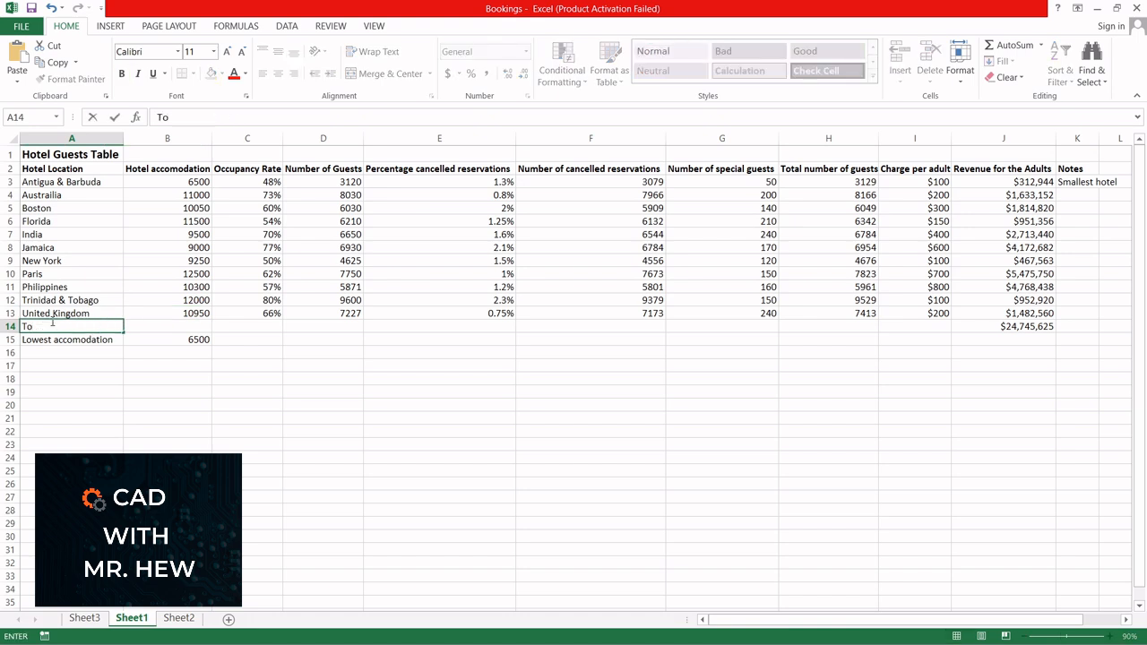
pyautogui.write('tal')
pyautogui.click(1029, 328)
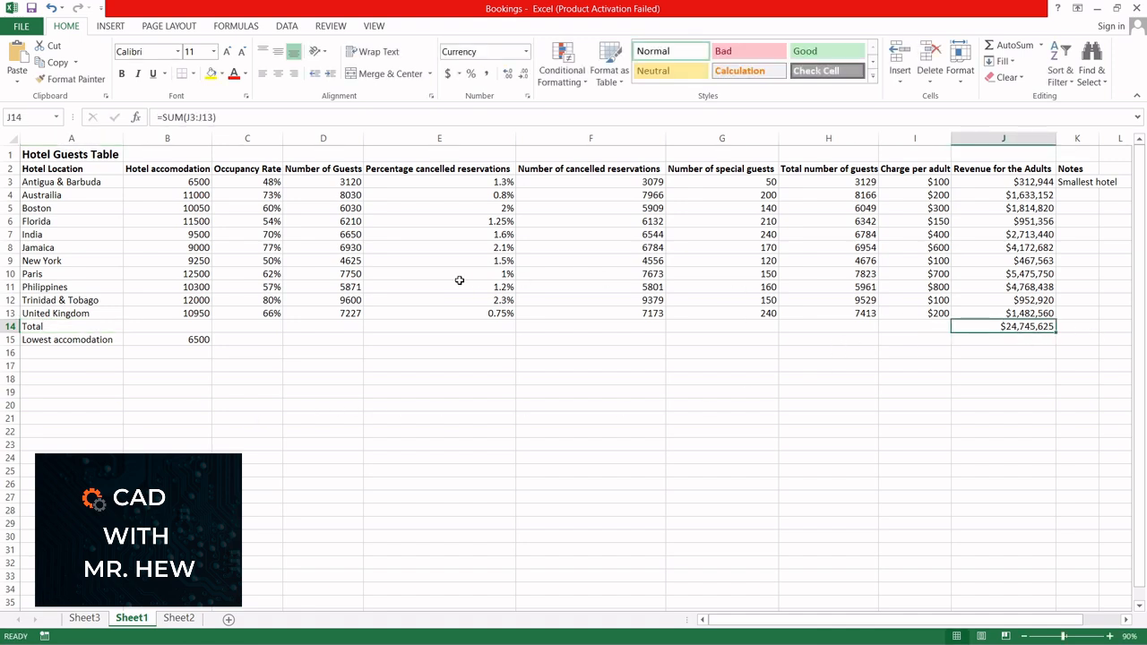
# Step: Examine the Total and Lowest accommodation rows and the Notes column alongside the main hotel data
pyautogui.click(49, 342)
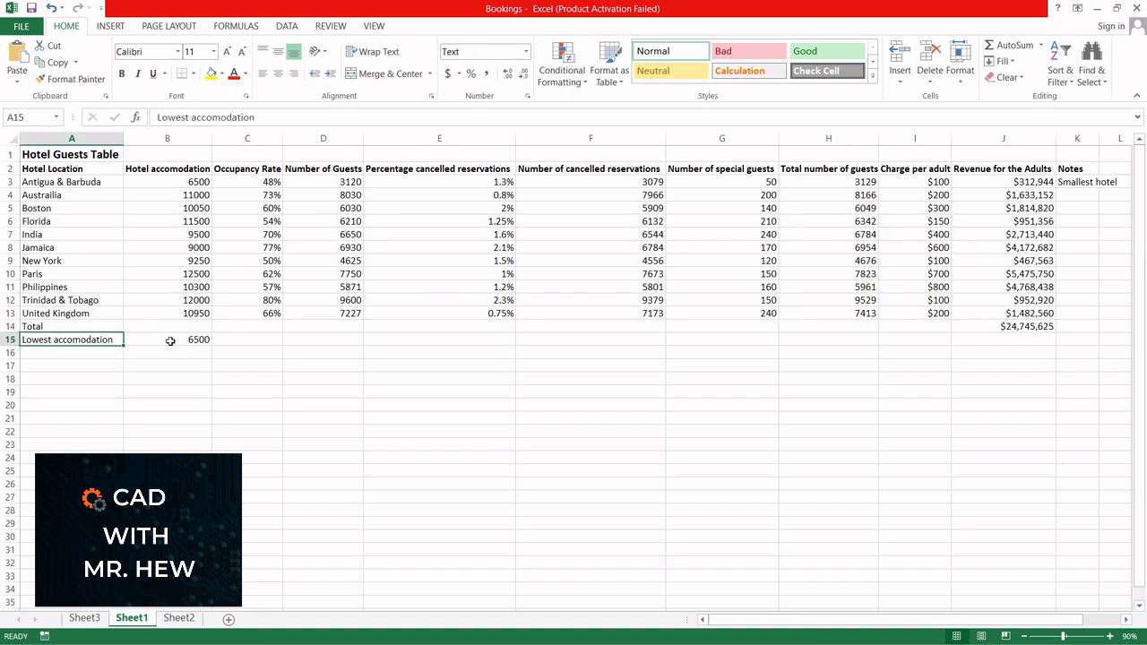
pyautogui.click(169, 342)
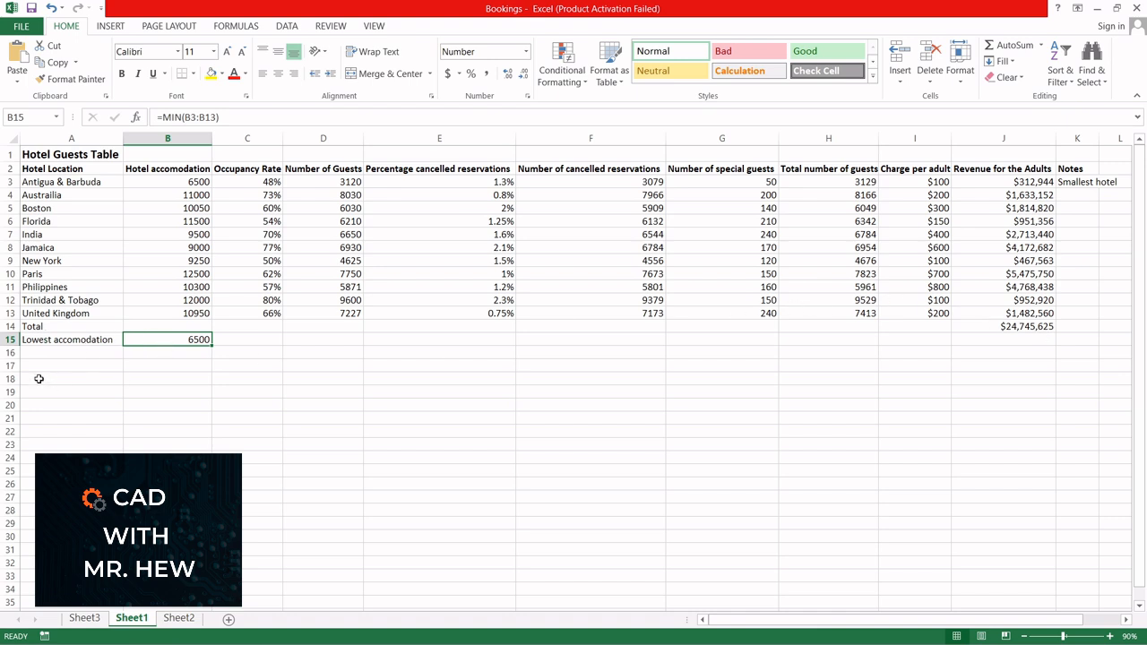
pyautogui.moveTo(40, 329); pyautogui.dragTo(1050, 341)
pyautogui.click(1078, 168)
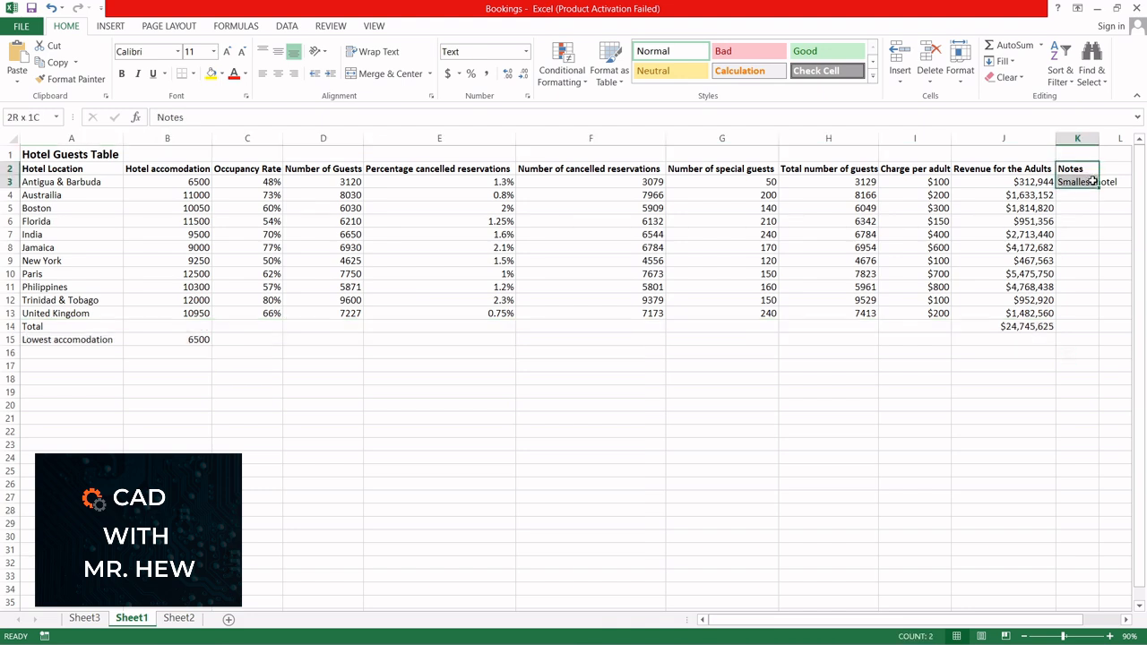
pyautogui.click(1079, 261)
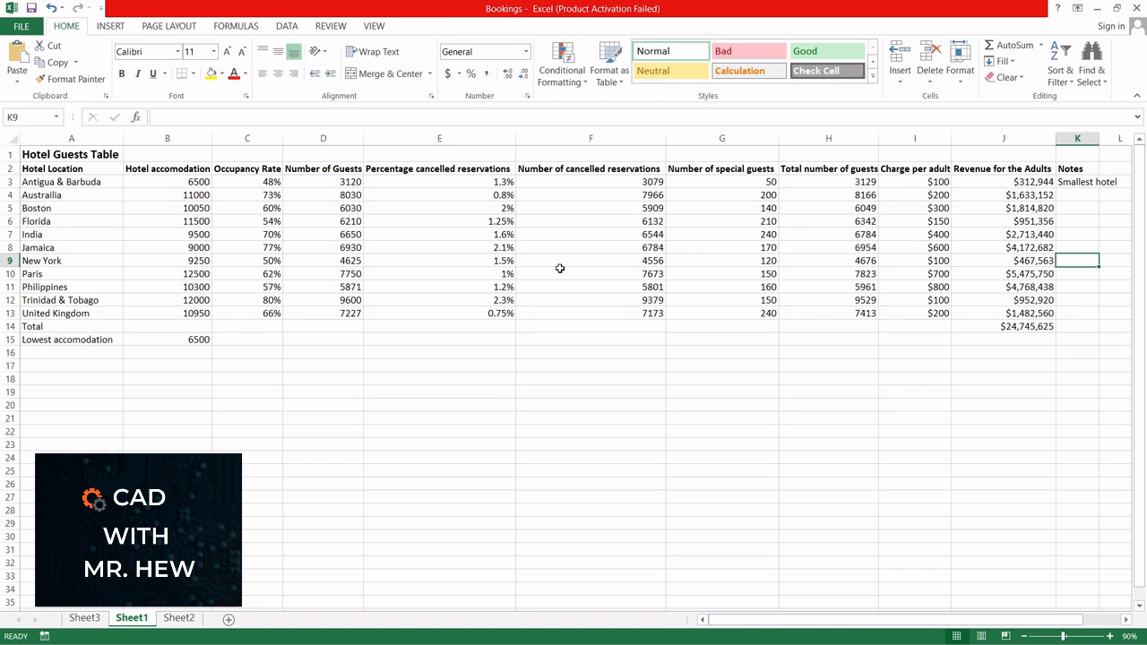
pyautogui.click(438, 247)
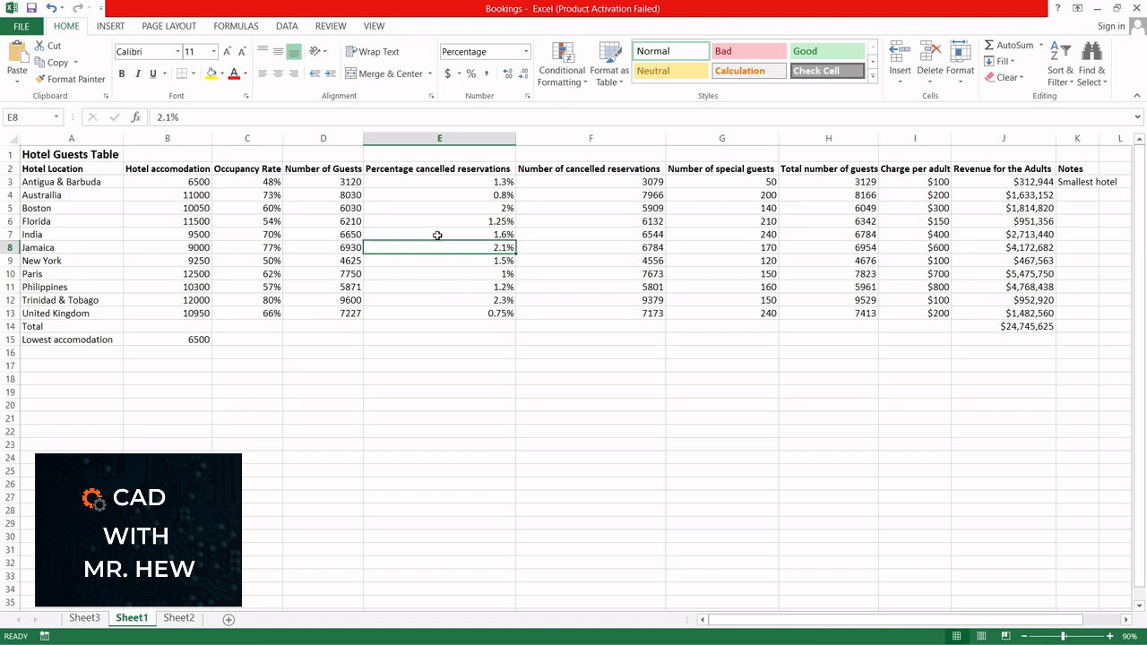
pyautogui.click(108, 28)
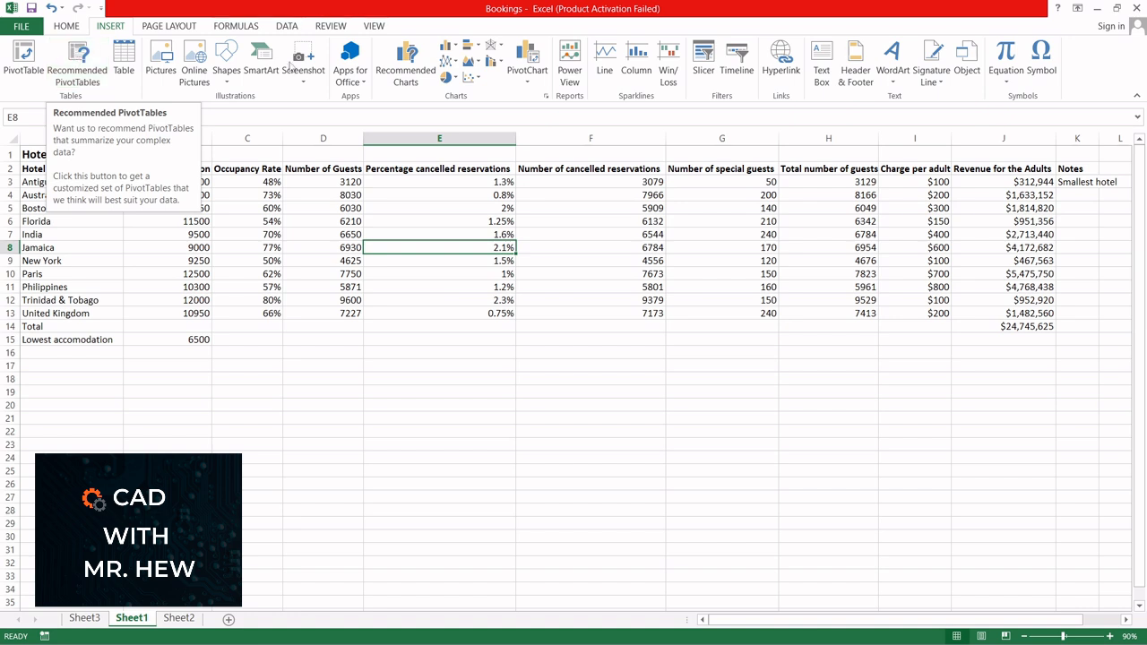
pyautogui.click(1073, 170)
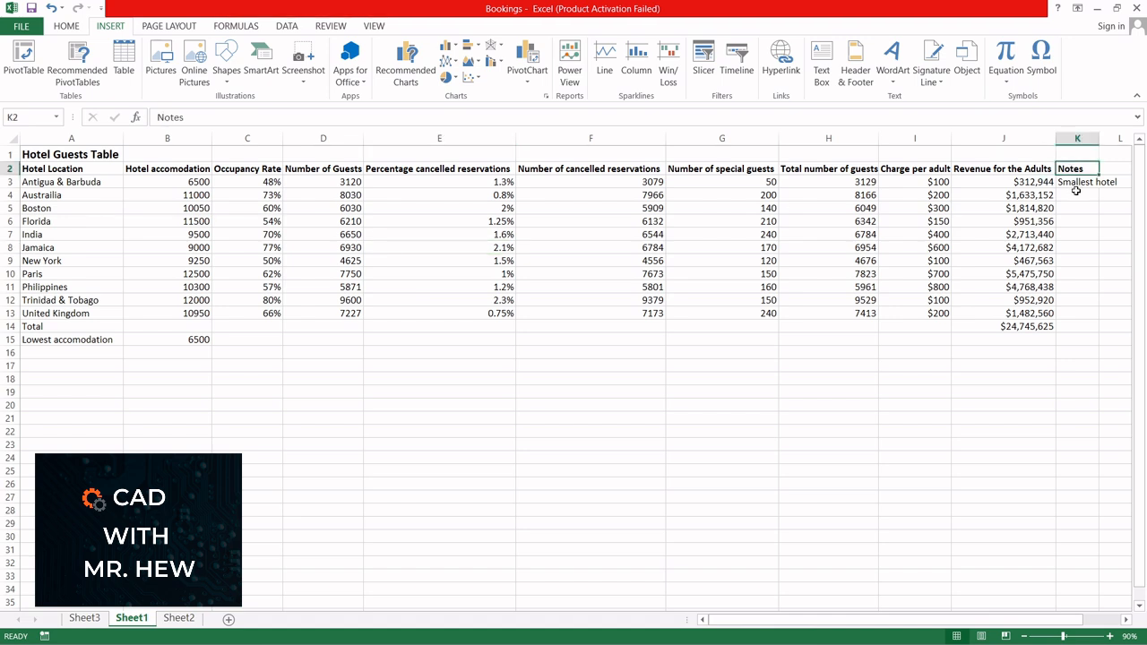
pyautogui.click(13, 326)
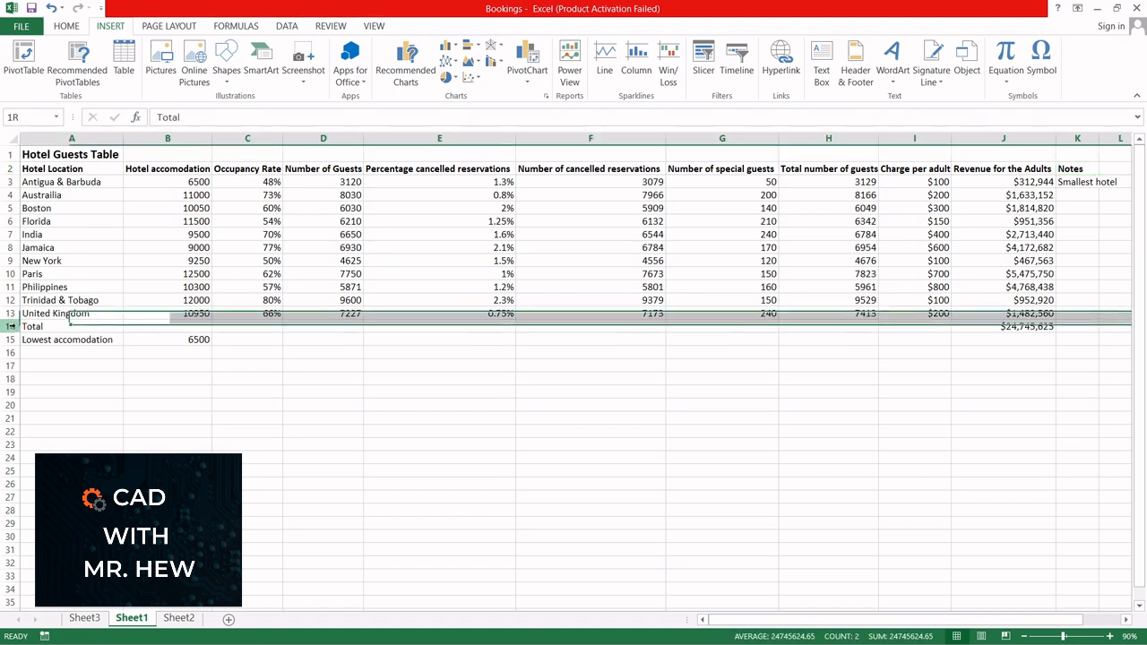
pyautogui.click(198, 339)
pyautogui.click(196, 329)
pyautogui.moveTo(196, 329); pyautogui.dragTo(918, 328)
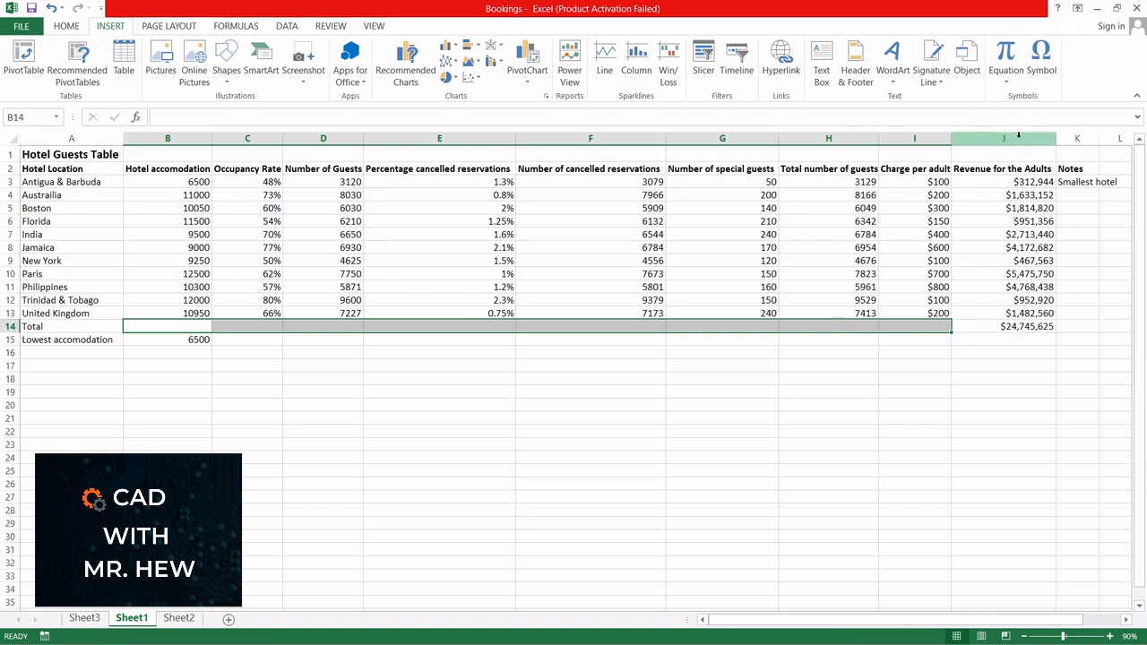
pyautogui.click(558, 348)
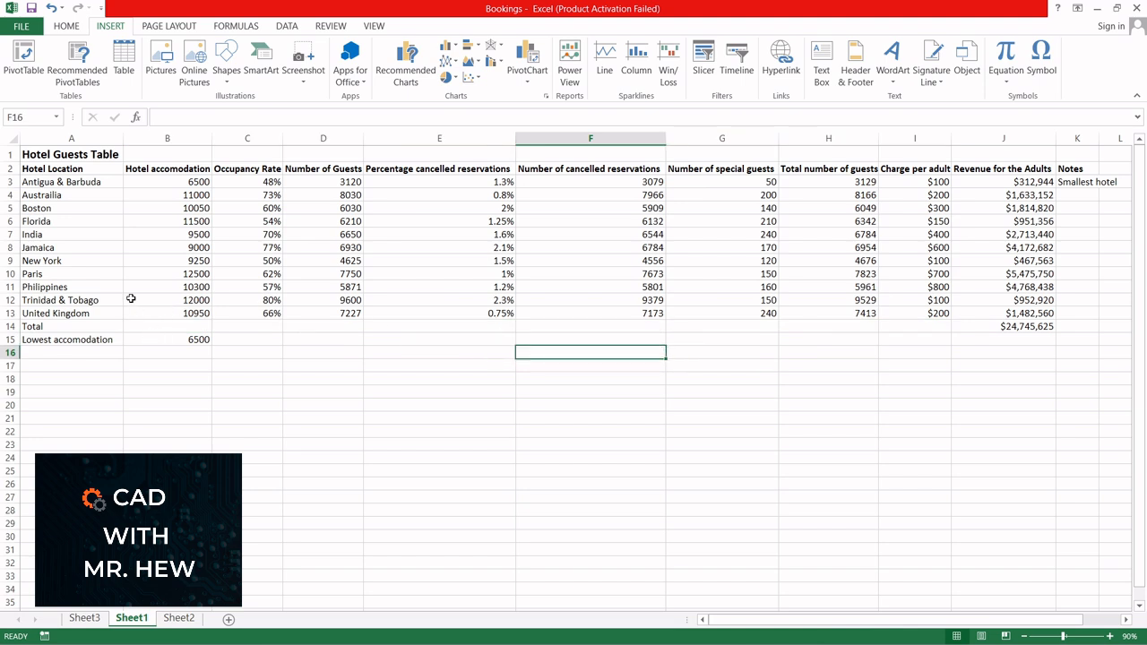
pyautogui.click(435, 234)
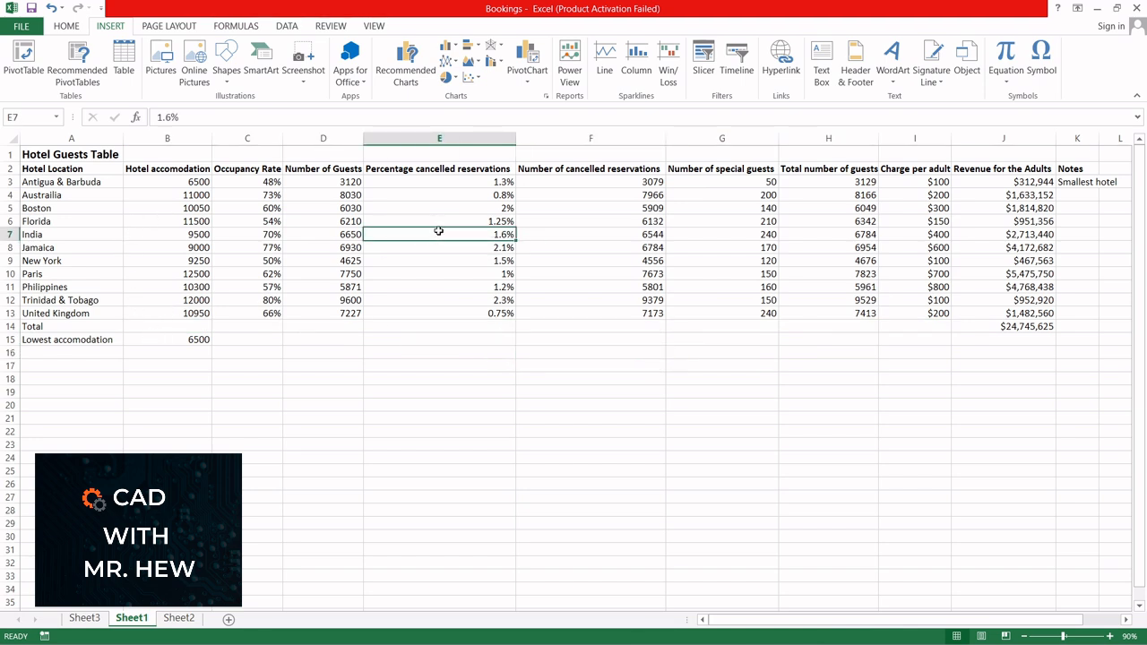
pyautogui.click(77, 61)
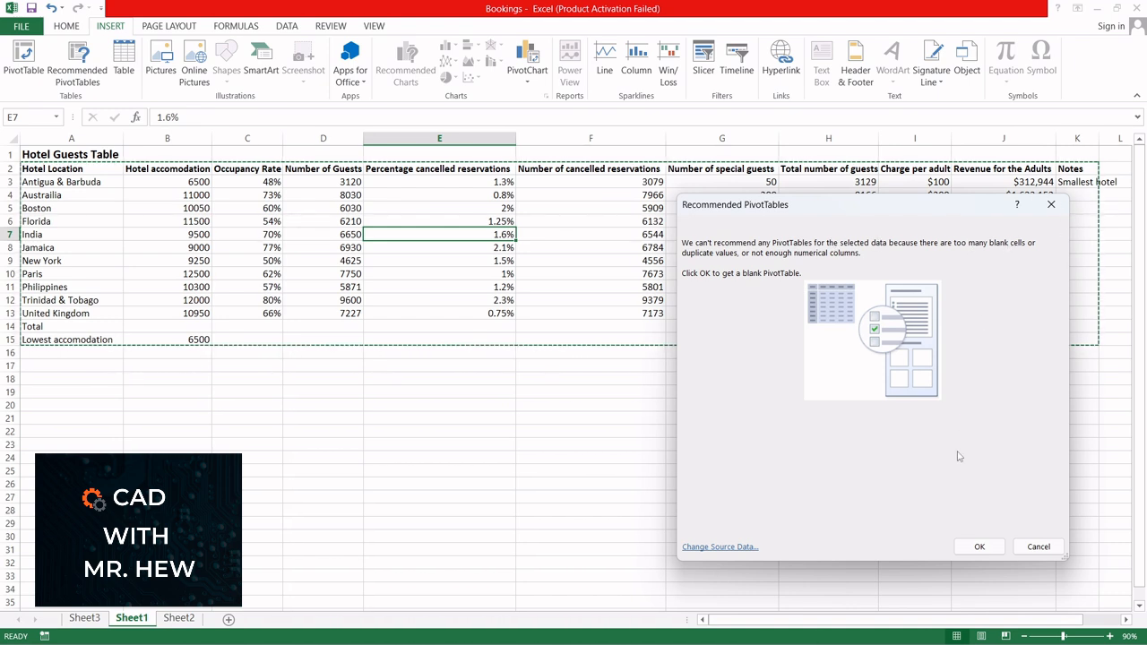
pyautogui.click(1035, 548)
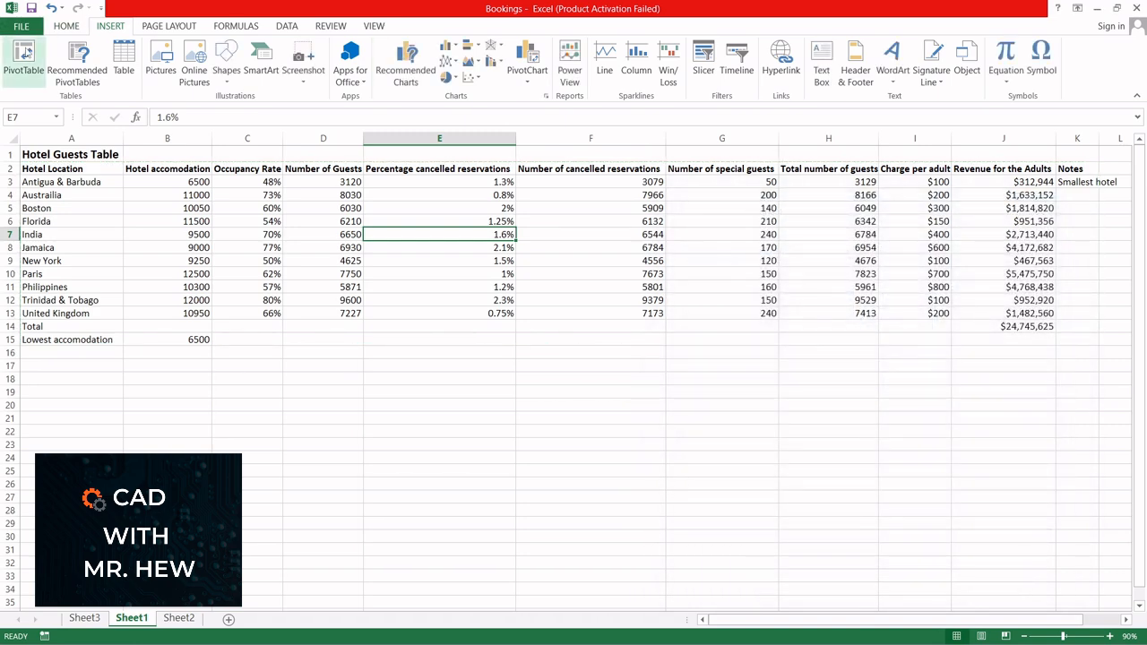
# Step: Start a PivotTable using the hotel data in A2:J13 of Sheet1 as its source range
pyautogui.click(25, 54)
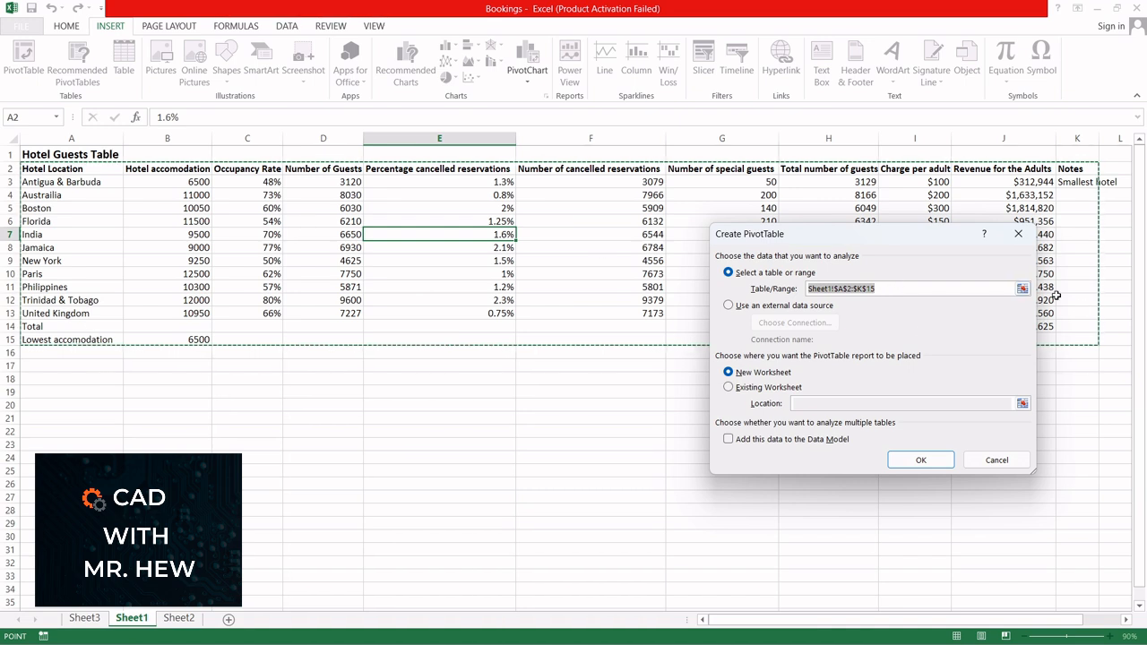
pyautogui.click(1023, 288)
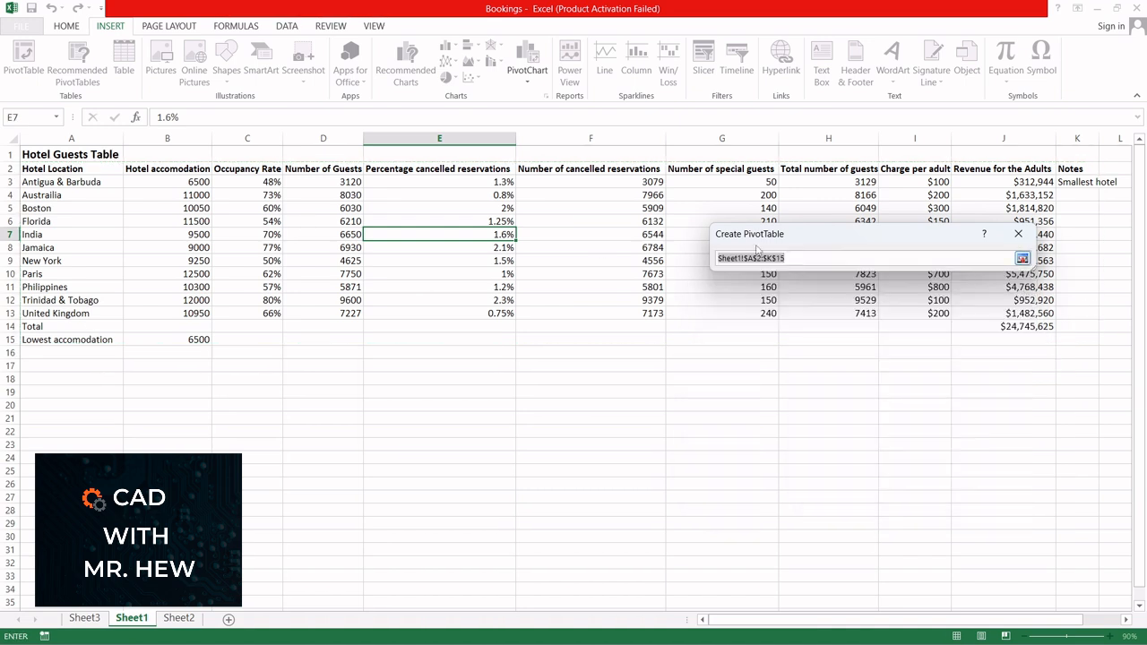
pyautogui.click(56, 169)
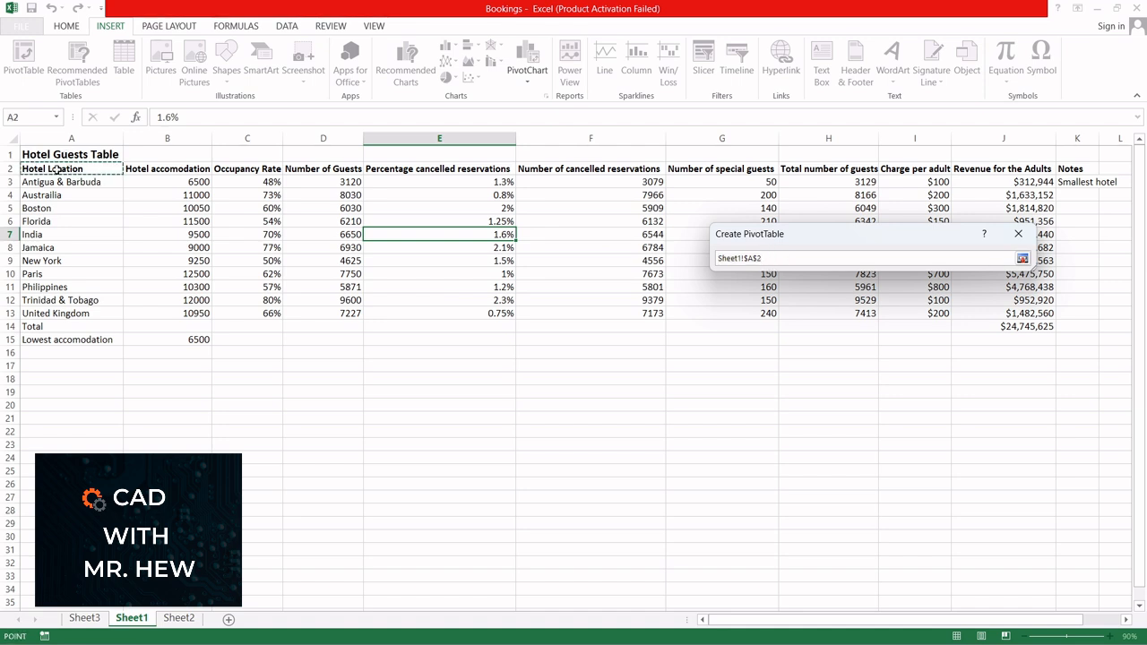
pyautogui.moveTo(57, 169); pyautogui.dragTo(994, 313)
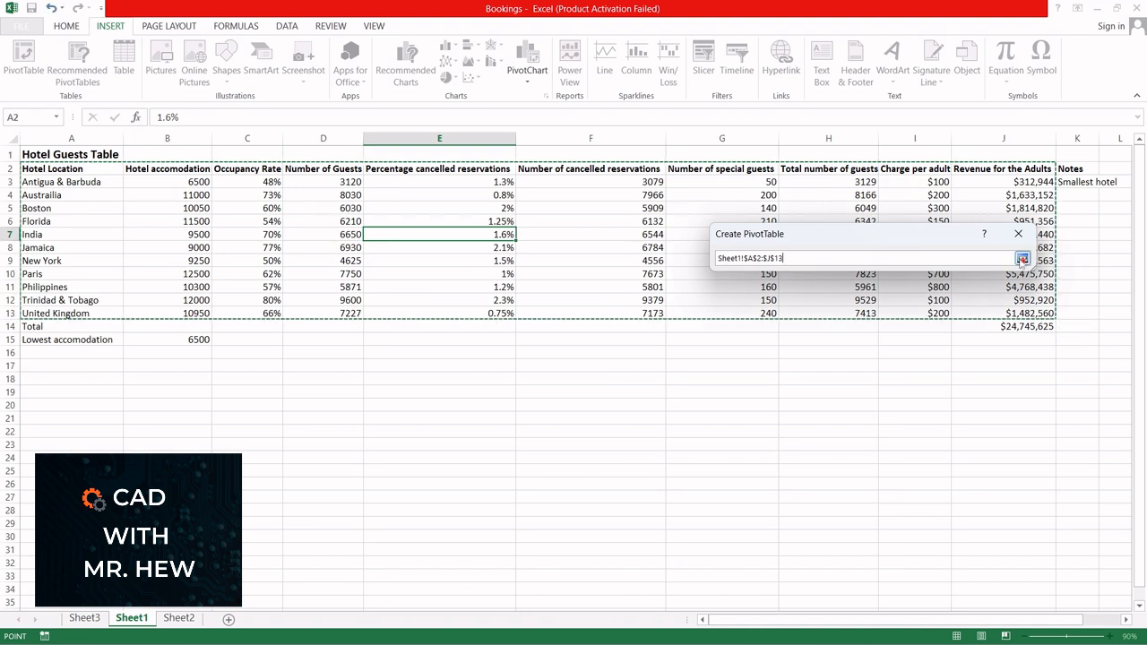
pyautogui.click(1021, 259)
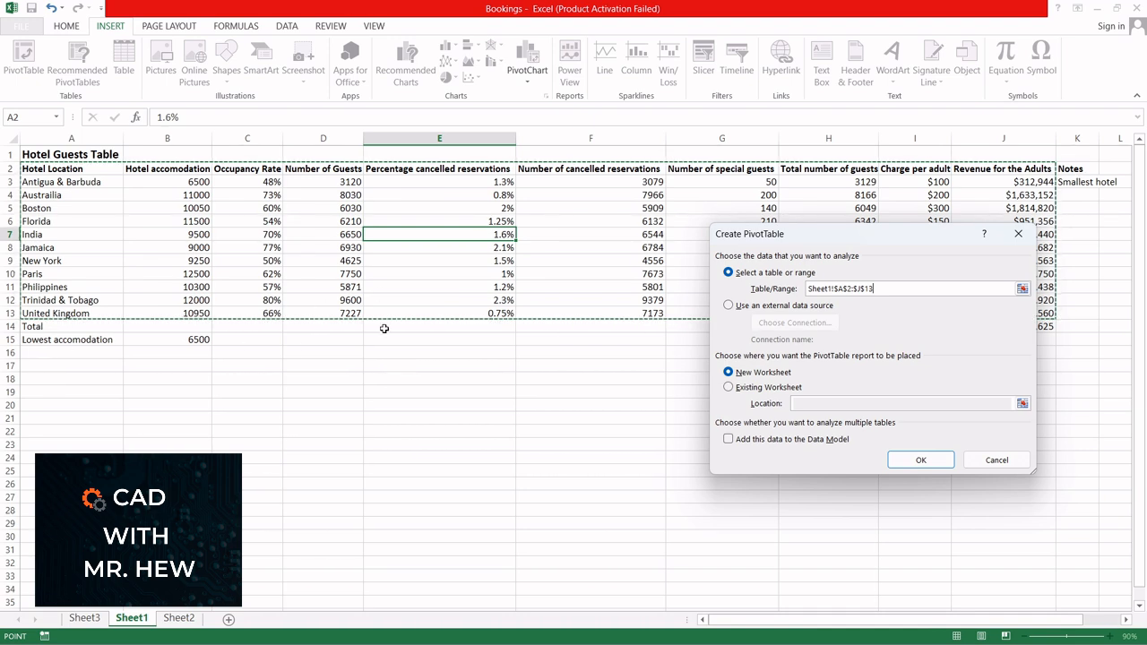
pyautogui.click(728, 387)
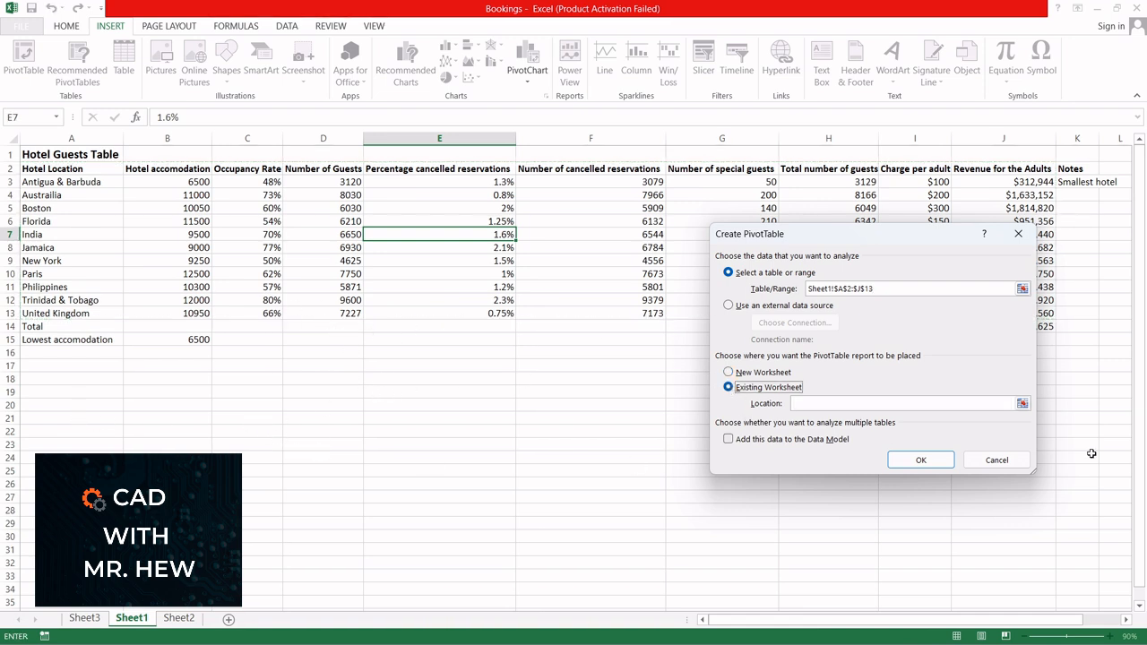
pyautogui.click(1022, 403)
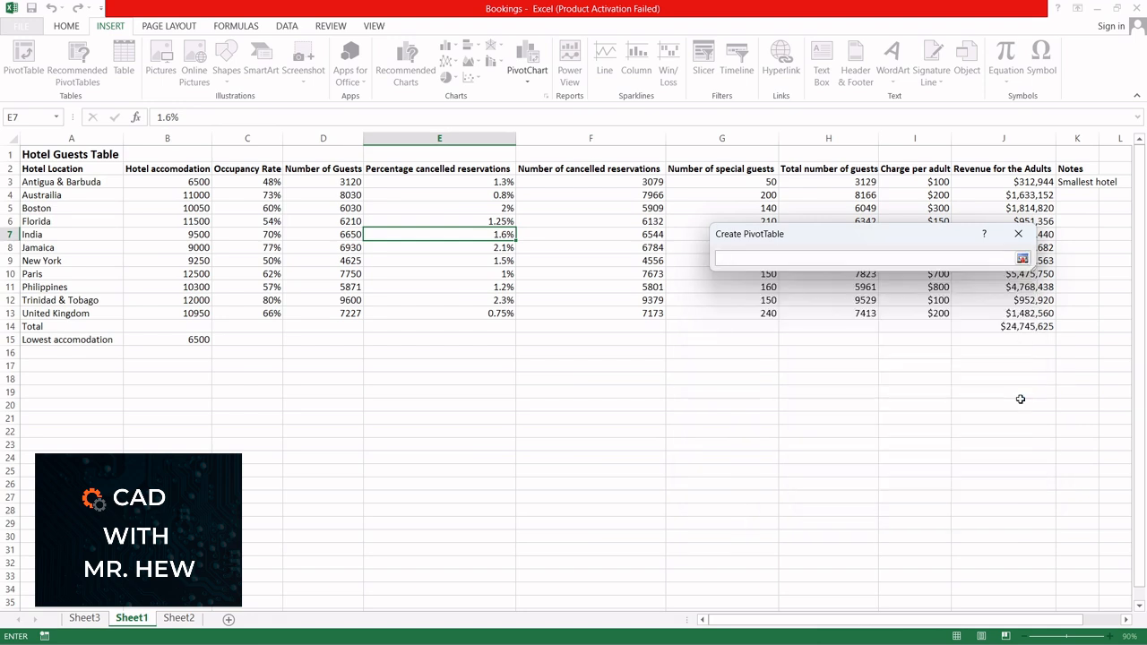
pyautogui.click(1023, 258)
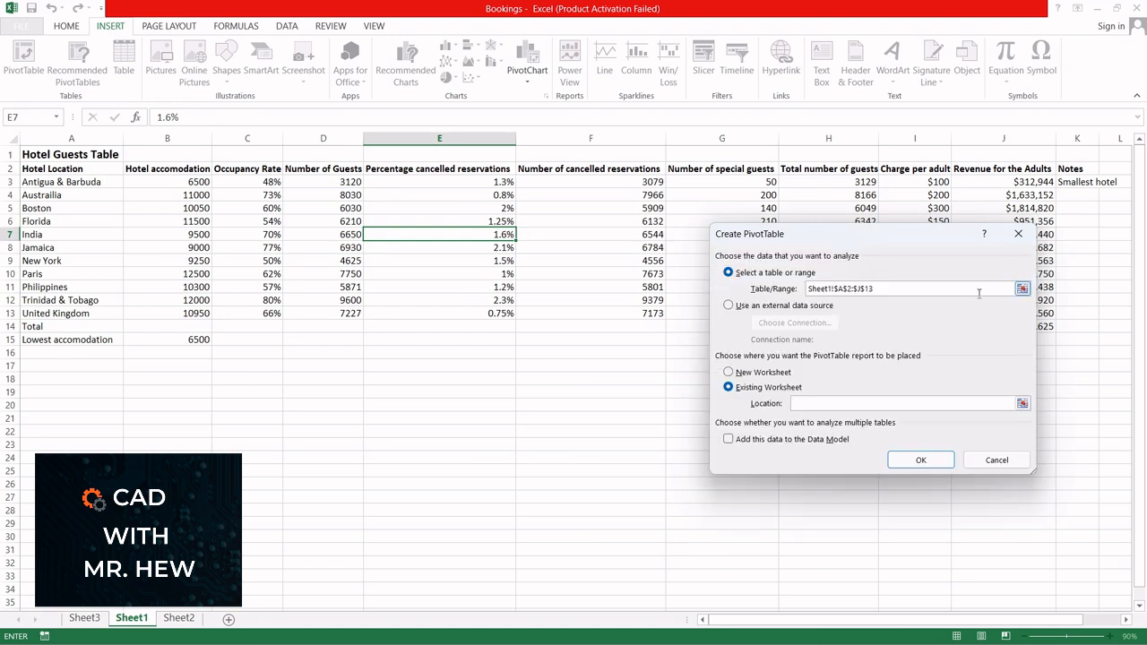
# Step: Create the PivotTable on a new worksheet and return to Sheet1
pyautogui.click(730, 371)
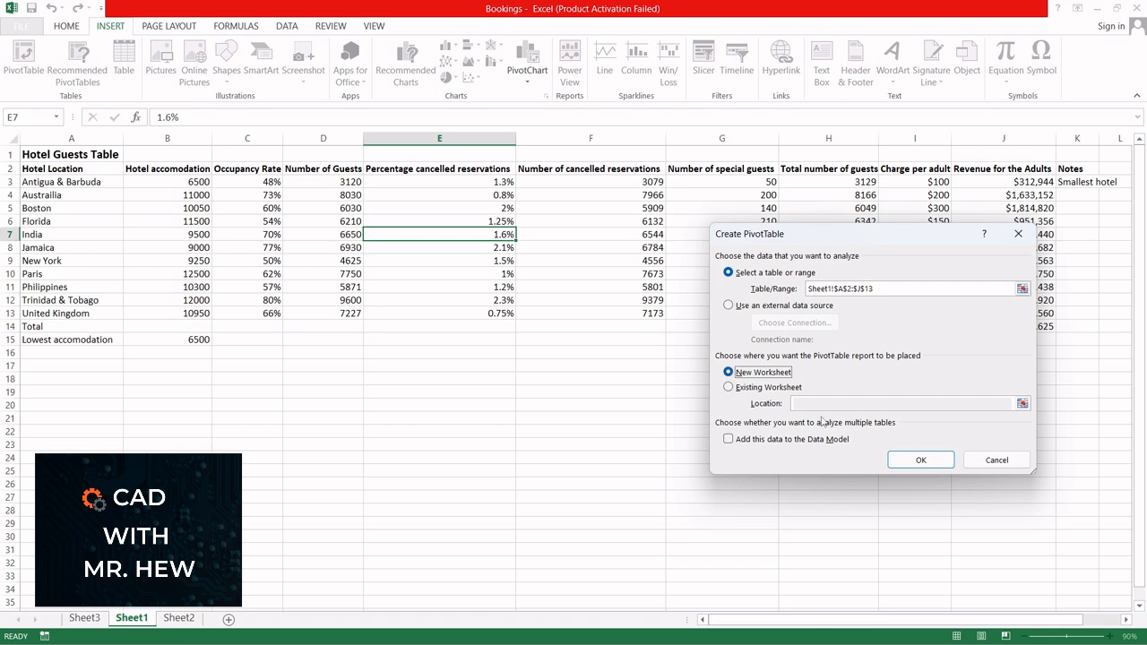
pyautogui.click(918, 461)
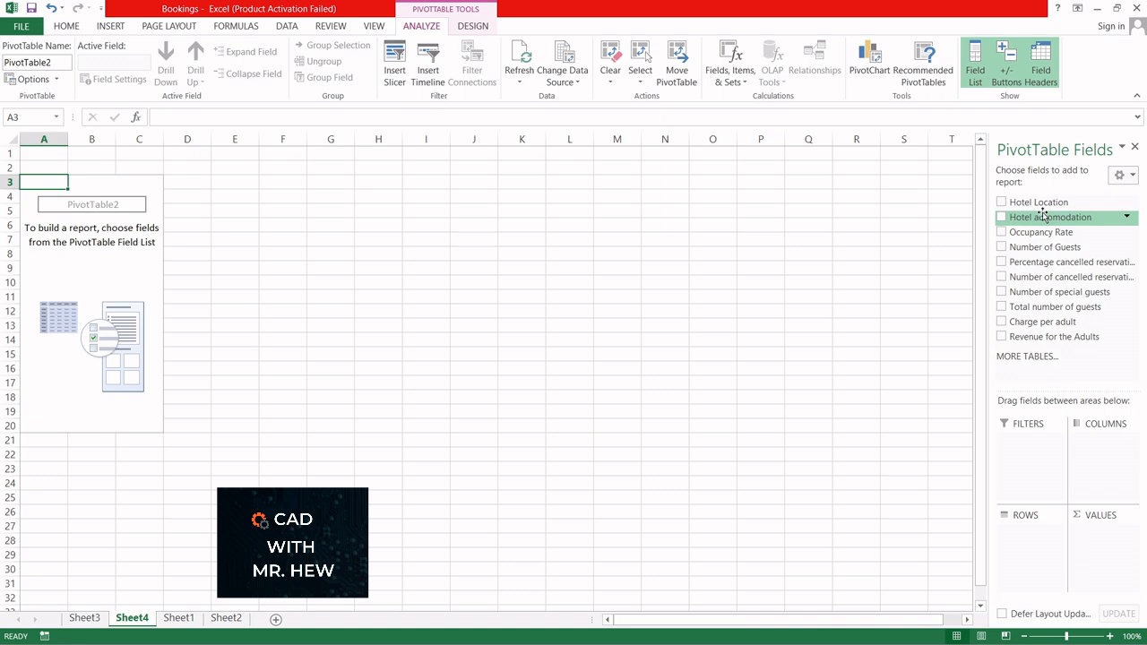
pyautogui.click(179, 619)
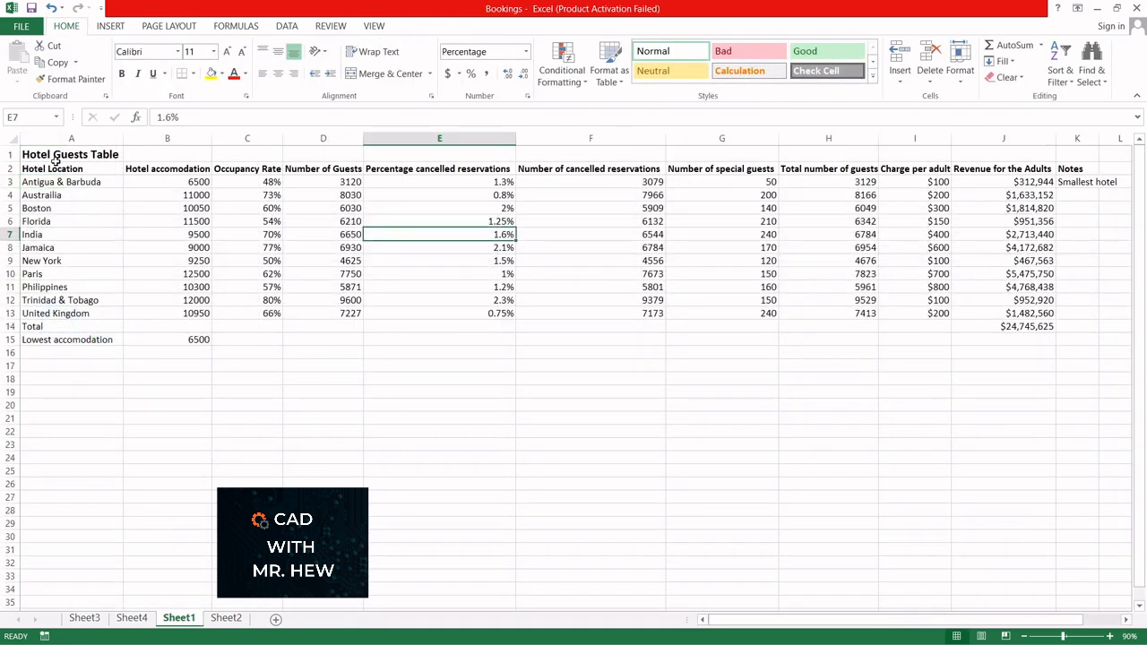
# Step: Compare Sheet1's column headings with the PivotTable field list on Sheet4, then review the Hotel Location and Revenue for the Adults columns
pyautogui.moveTo(71, 168); pyautogui.dragTo(1046, 171)
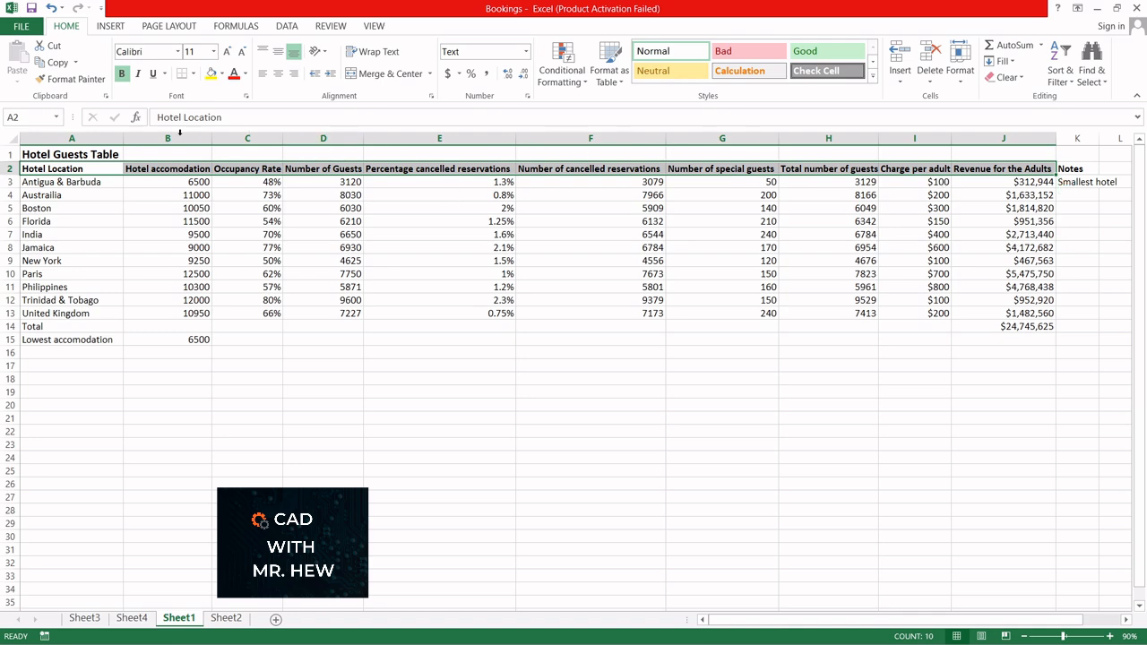
pyautogui.click(131, 618)
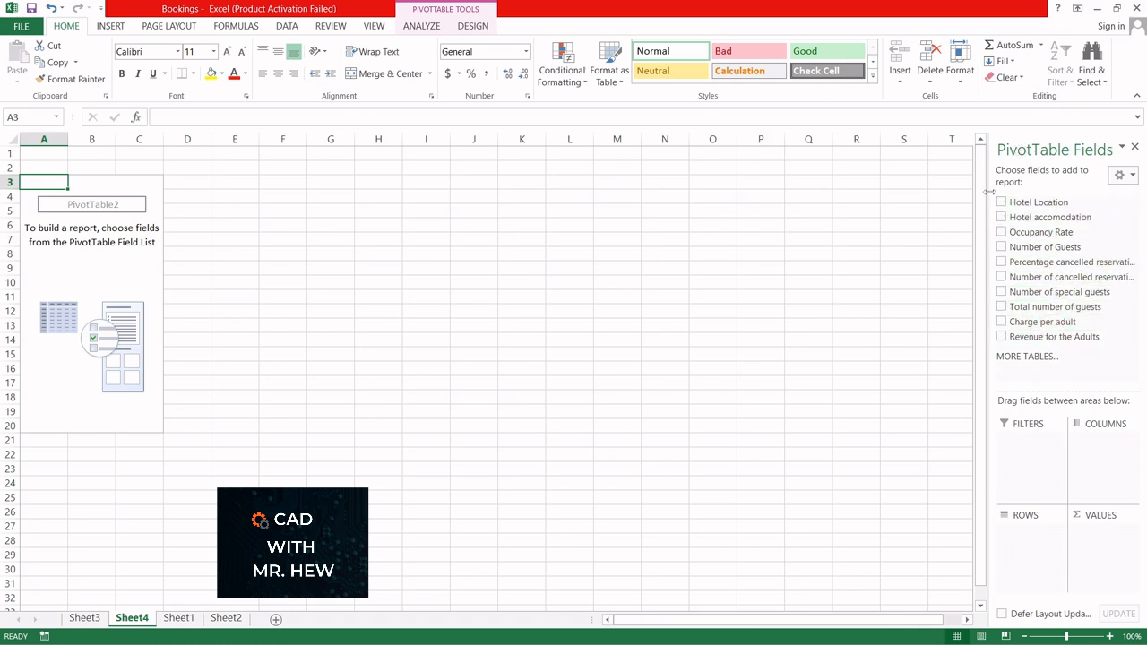
pyautogui.click(178, 617)
pyautogui.click(286, 443)
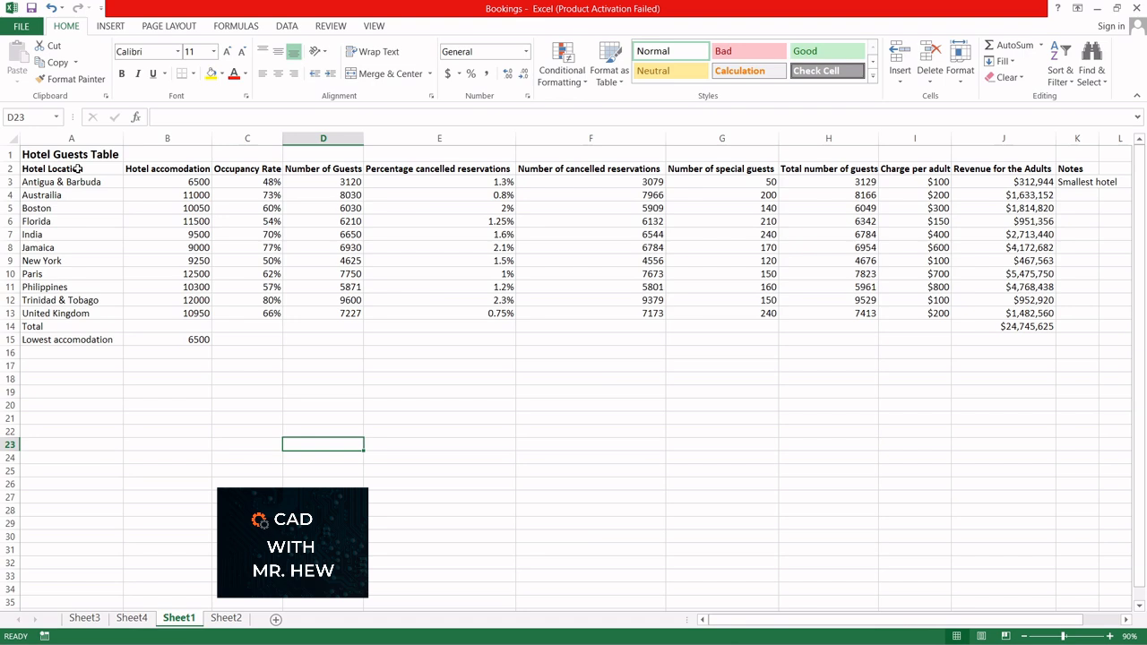
pyautogui.moveTo(78, 169); pyautogui.dragTo(91, 310)
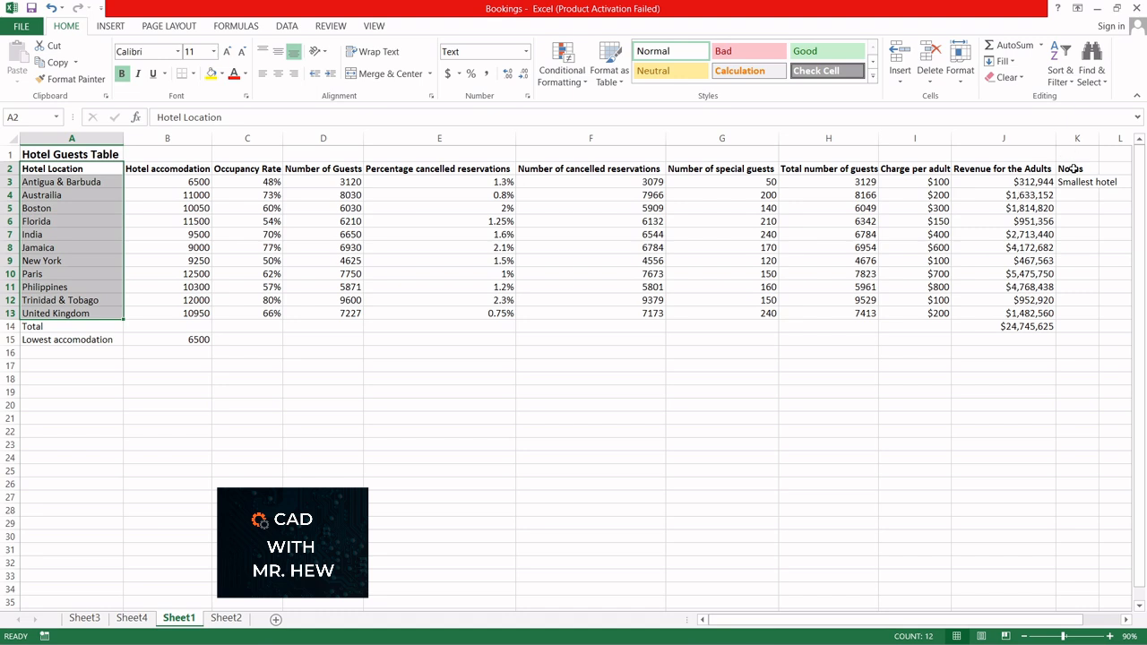
pyautogui.moveTo(1017, 168); pyautogui.dragTo(1026, 313)
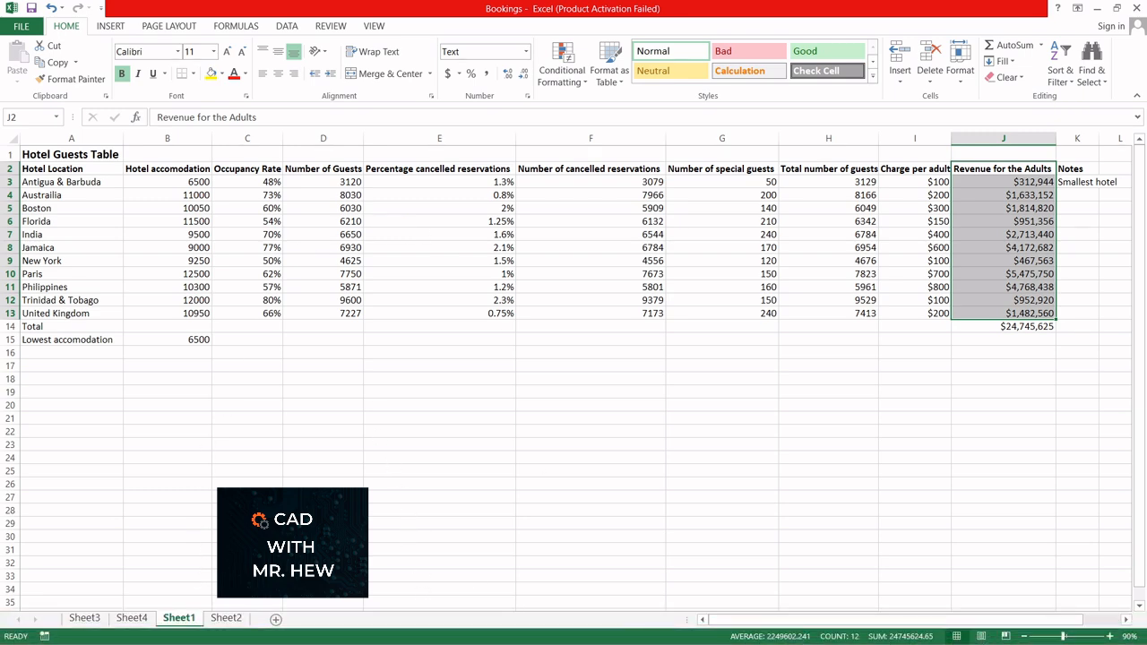
# Step: Build the PivotTable on Sheet4 with Hotel Location as rows and the sum of Revenue for the Adults as values
pyautogui.click(132, 618)
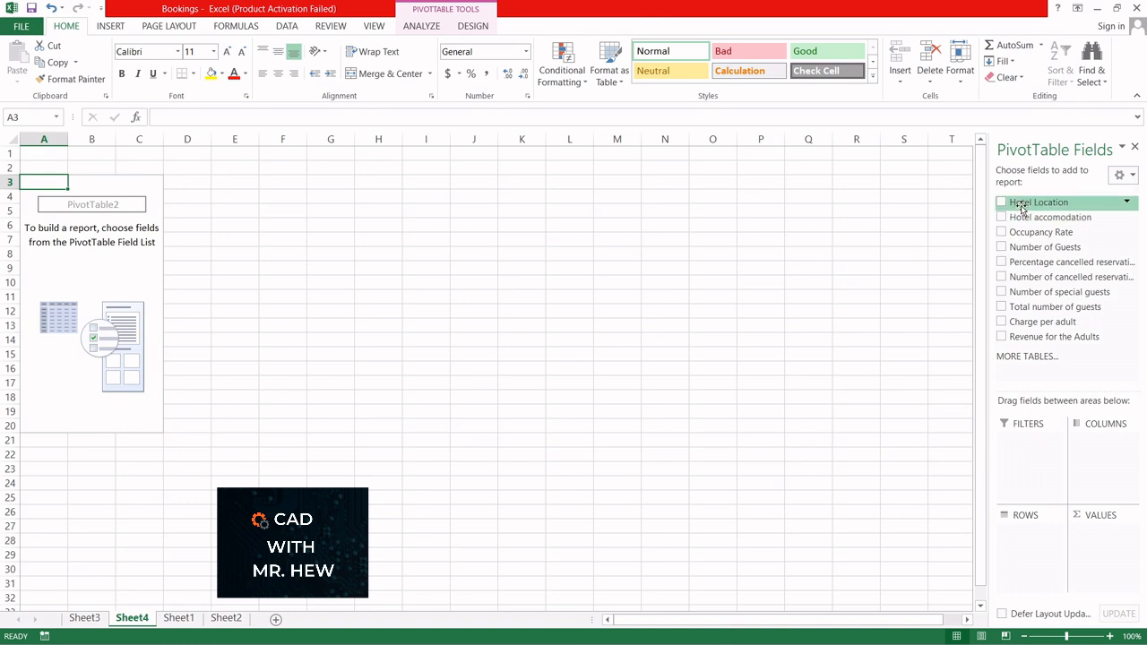
pyautogui.moveTo(1023, 210); pyautogui.dragTo(1027, 536)
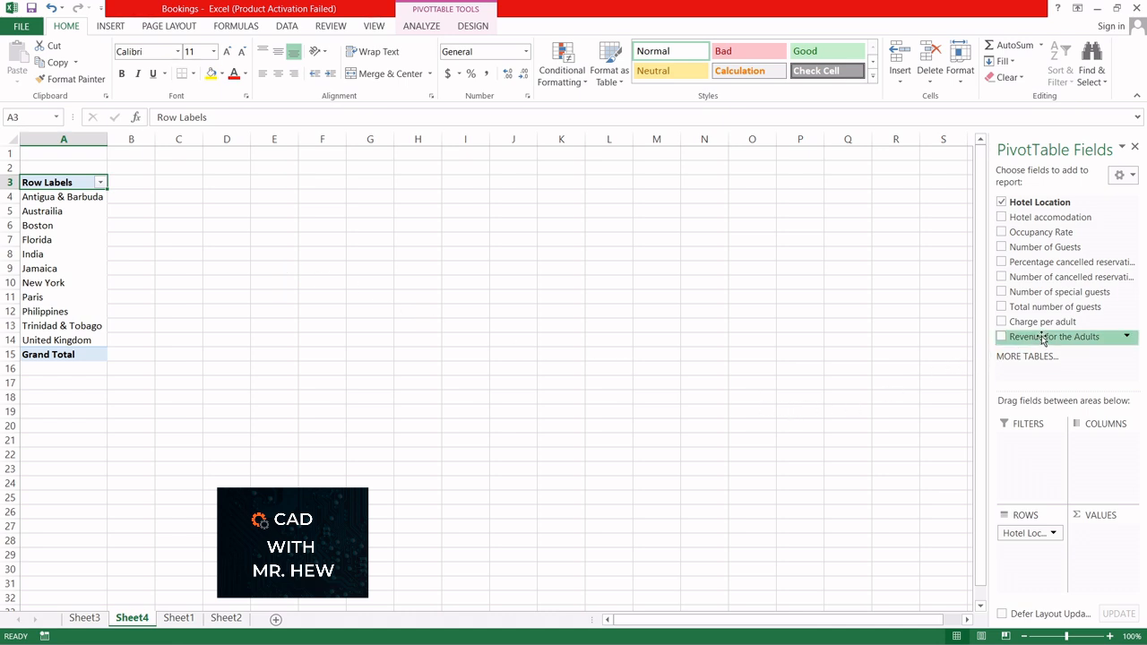
pyautogui.moveTo(1042, 339); pyautogui.dragTo(1118, 537)
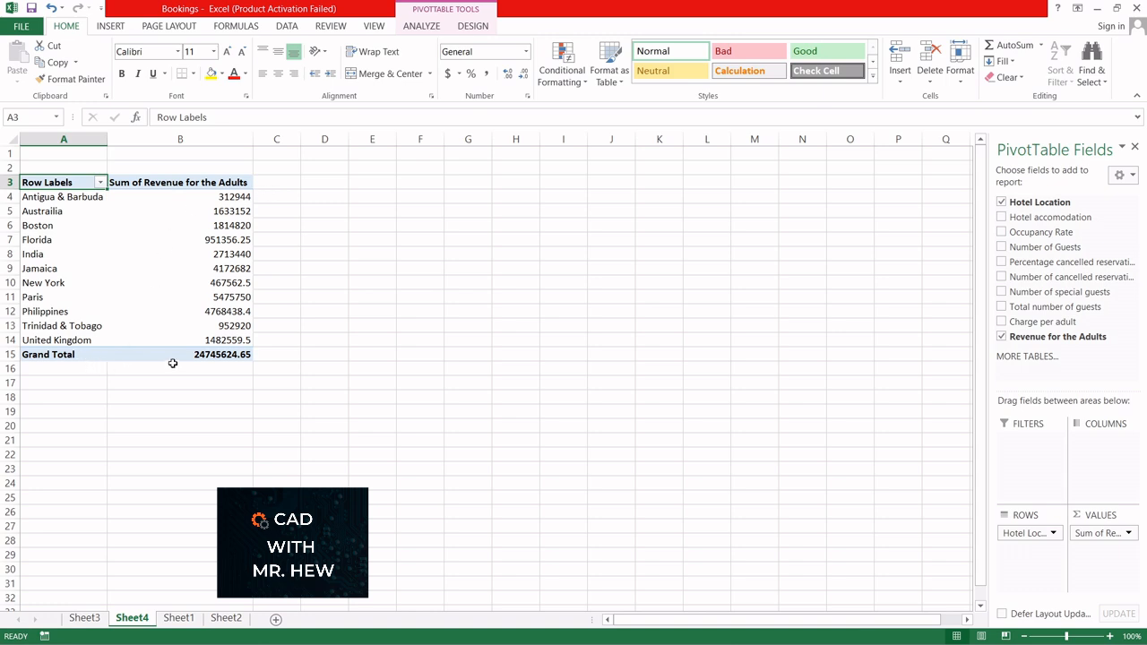
# Step: Sort the PivotTable's revenue values from largest to smallest and check the highest and lowest entries
pyautogui.moveTo(185, 195)
pyautogui.moveTo(191, 348)
pyautogui.moveTo(229, 224)
pyautogui.click(218, 239)
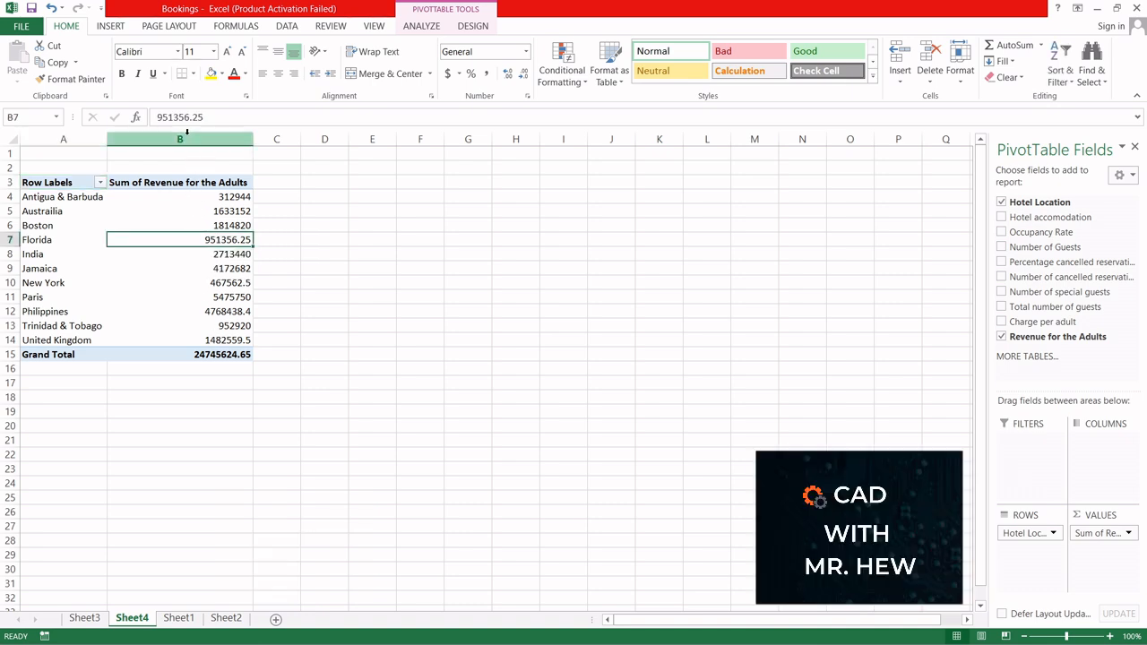
pyautogui.rightClick(195, 240)
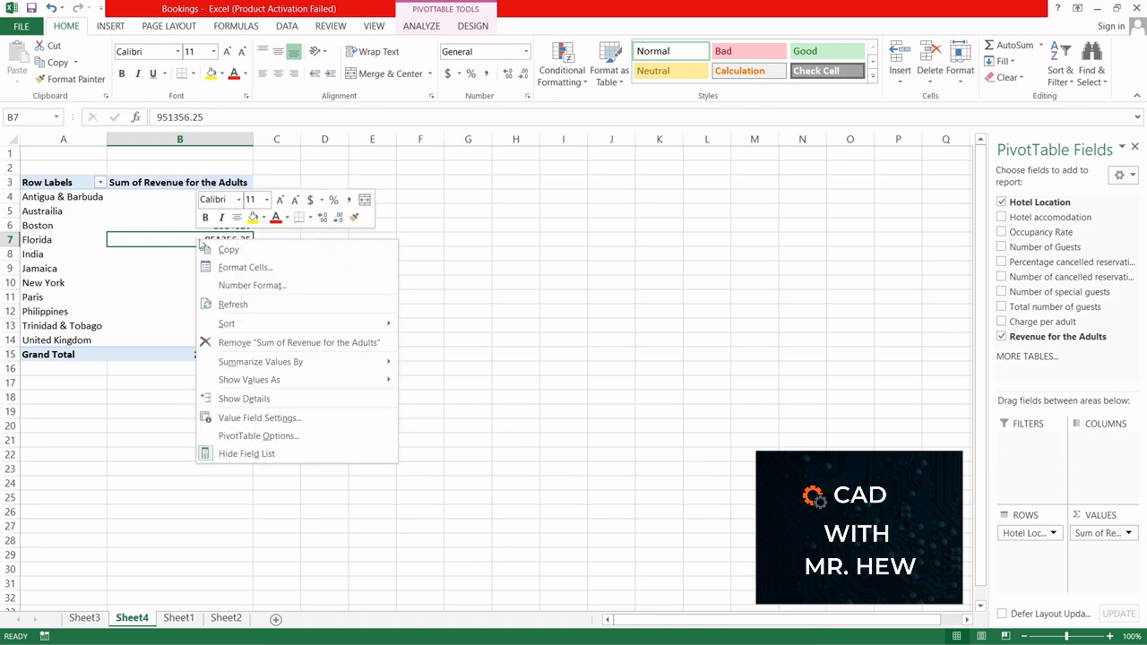
pyautogui.moveTo(249, 329)
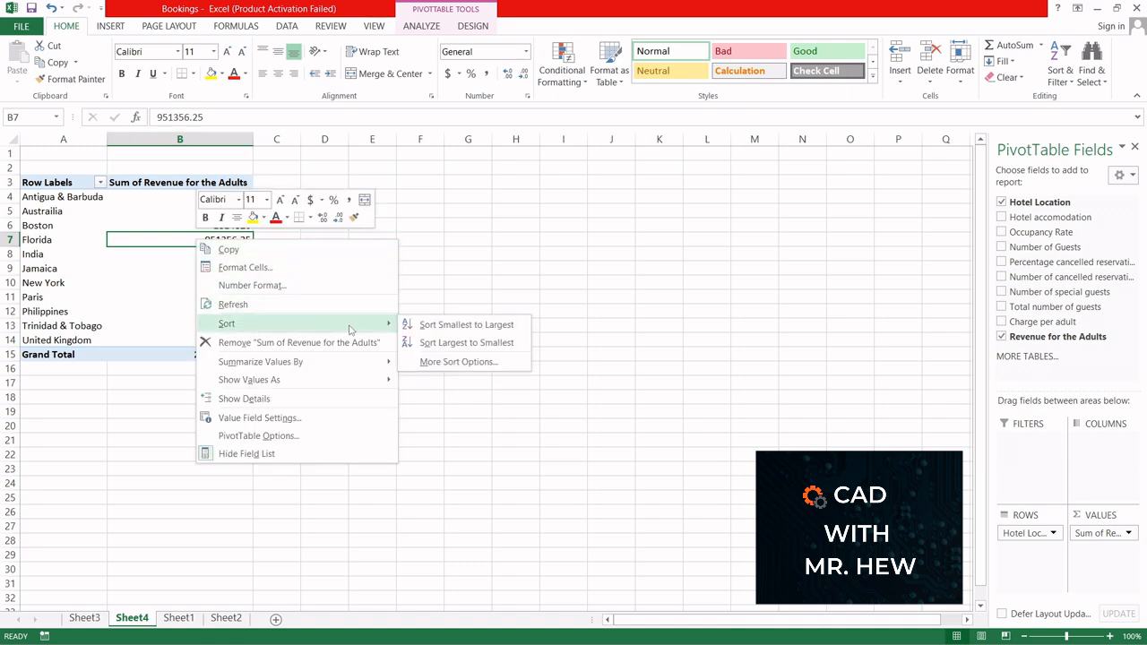
pyautogui.click(458, 344)
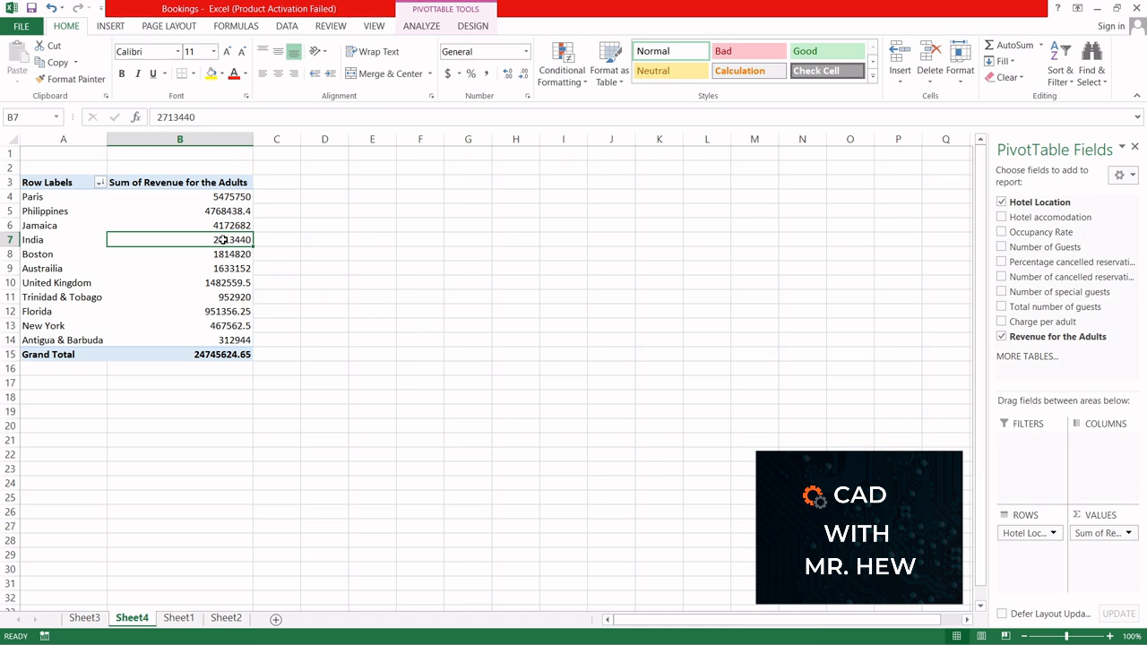
pyautogui.moveTo(223, 240)
pyautogui.click(209, 196)
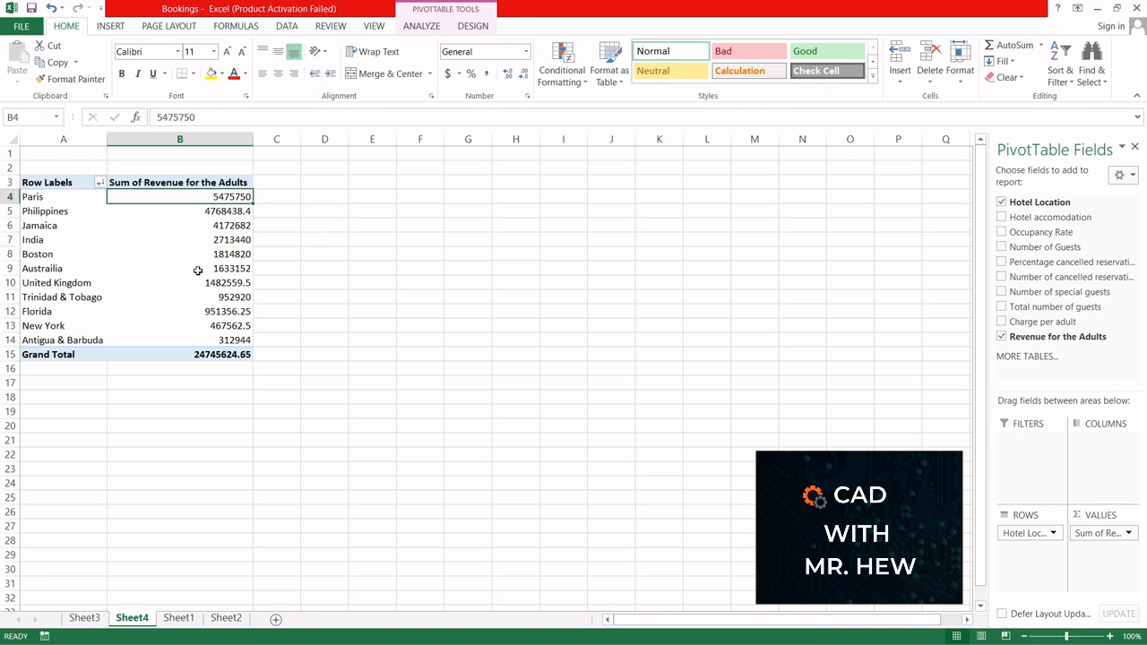
pyautogui.click(199, 340)
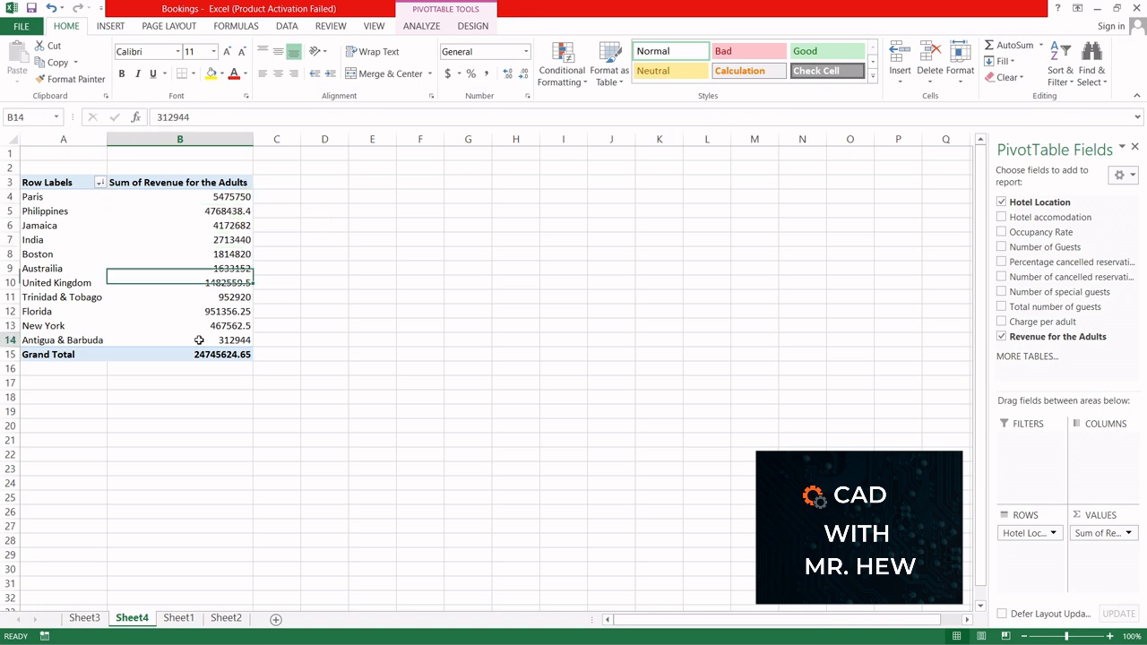
# Step: Format the Sum of Revenue for the Adults value field as Currency with the $ symbol and 0 decimal places
pyautogui.click(200, 240)
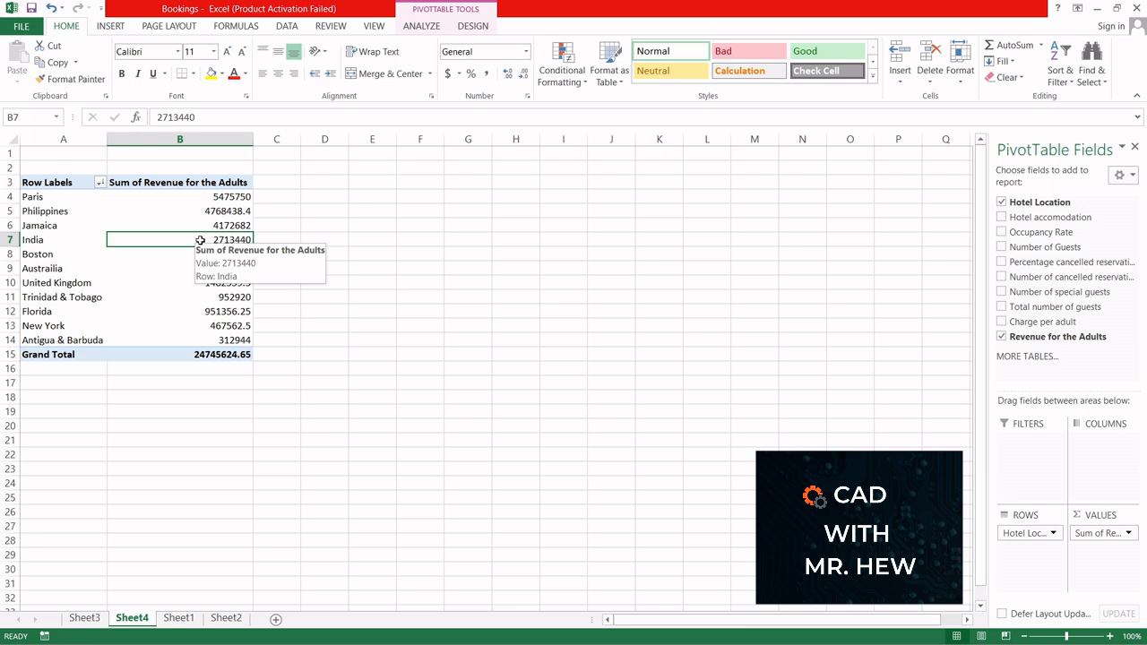
pyautogui.rightClick(200, 240)
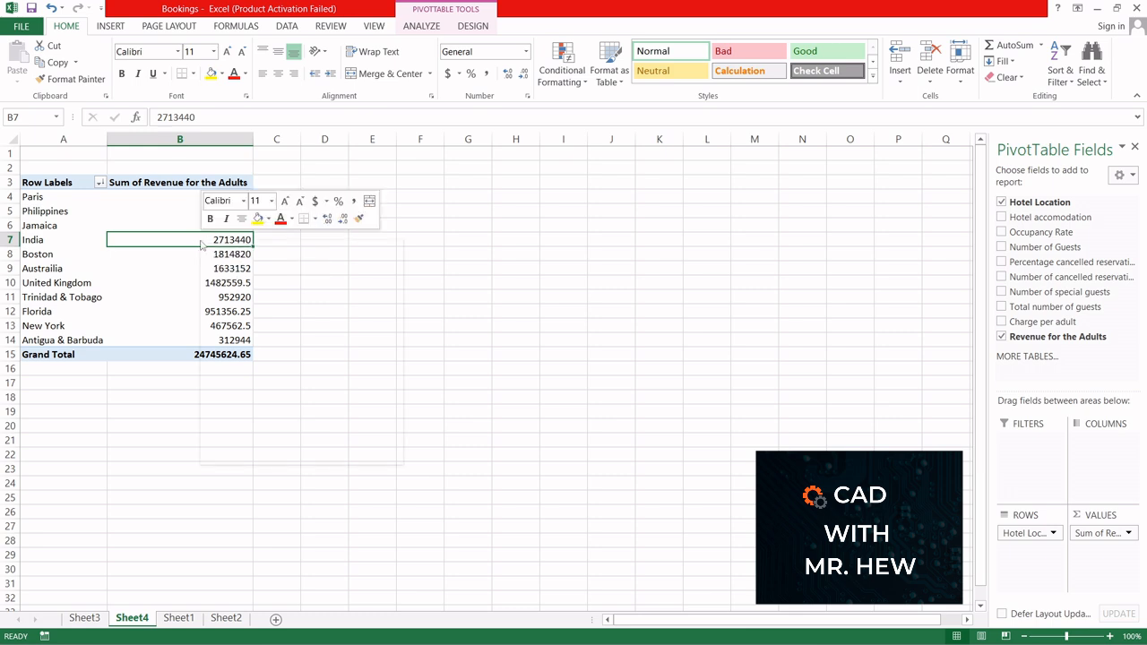
pyautogui.click(183, 240)
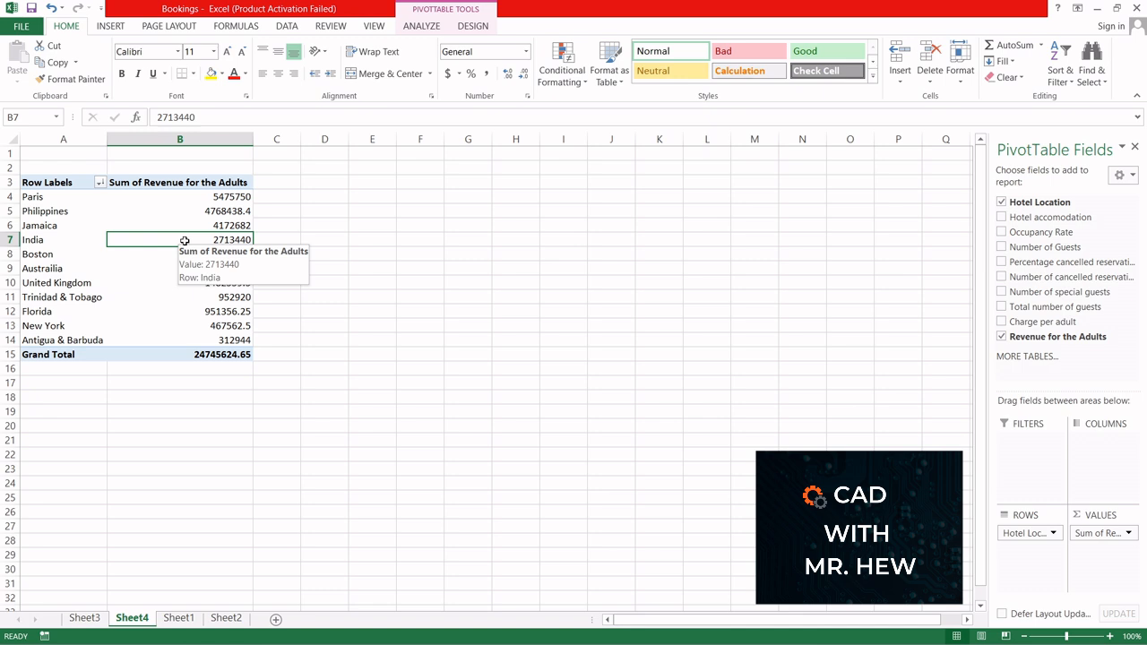
pyautogui.rightClick(184, 241)
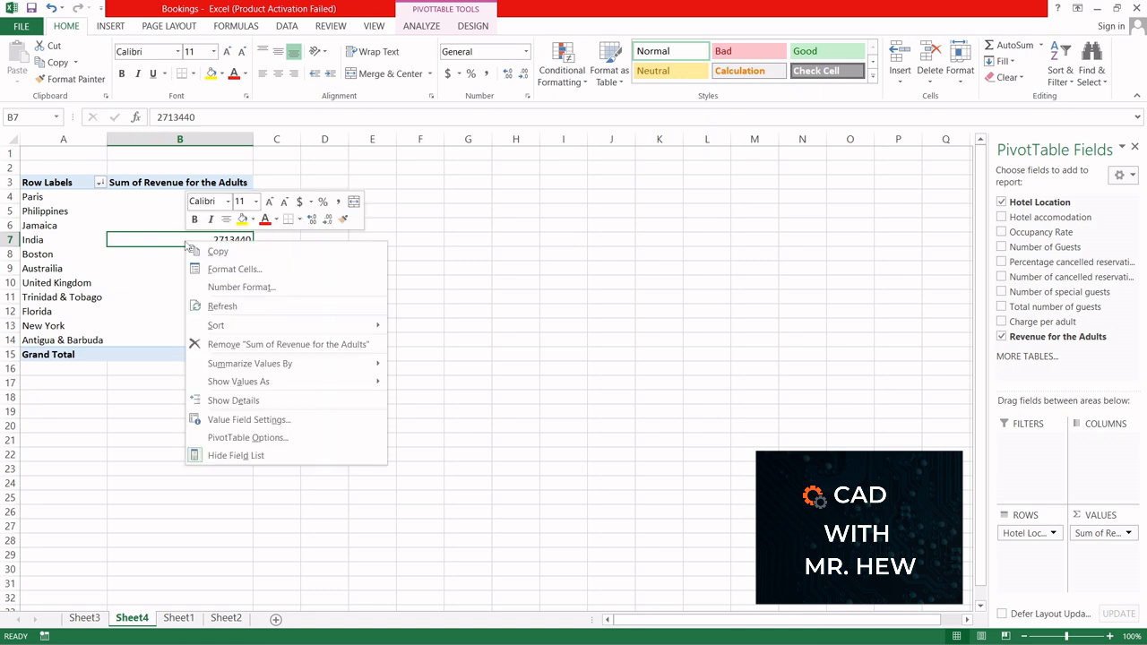
pyautogui.click(244, 421)
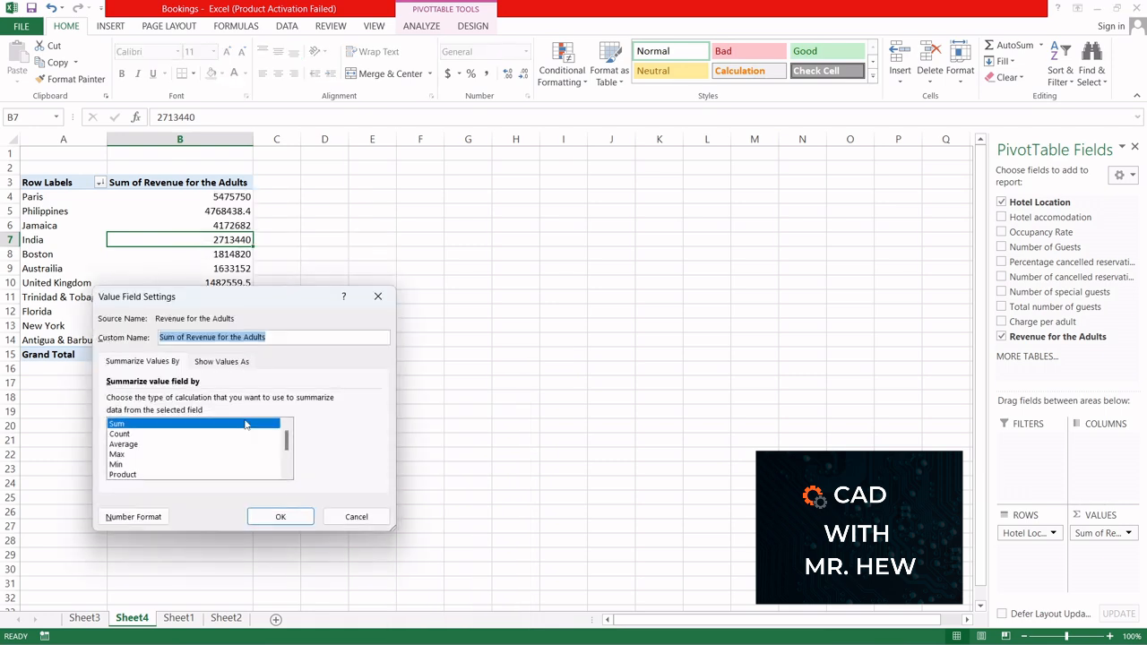
pyautogui.moveTo(227, 302); pyautogui.dragTo(460, 263)
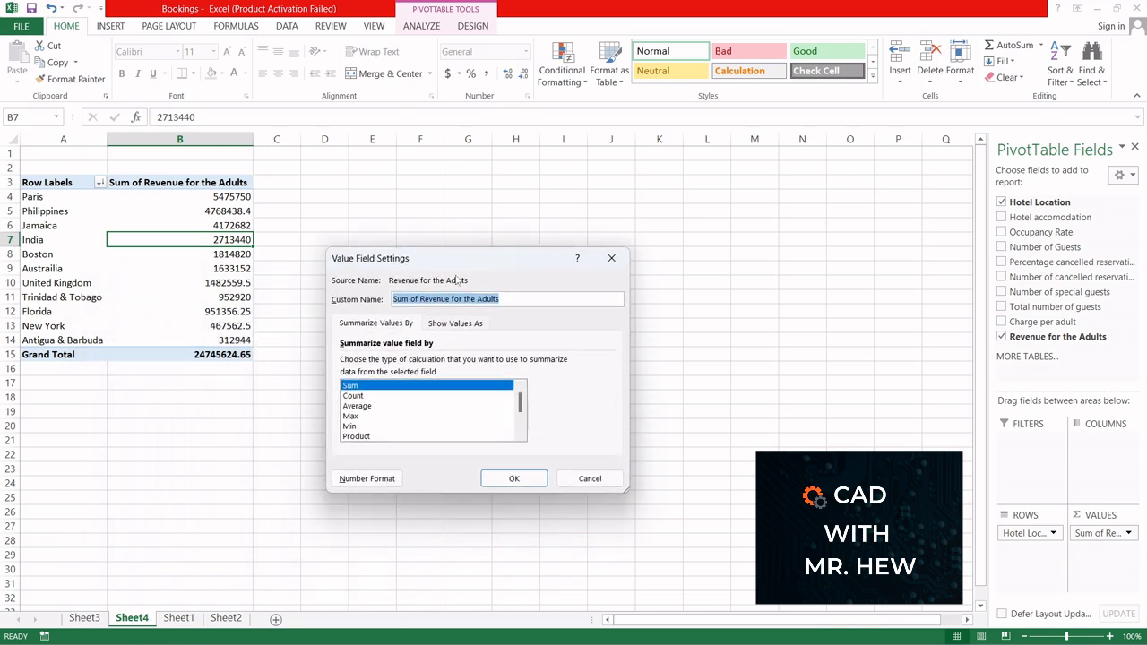
pyautogui.click(369, 478)
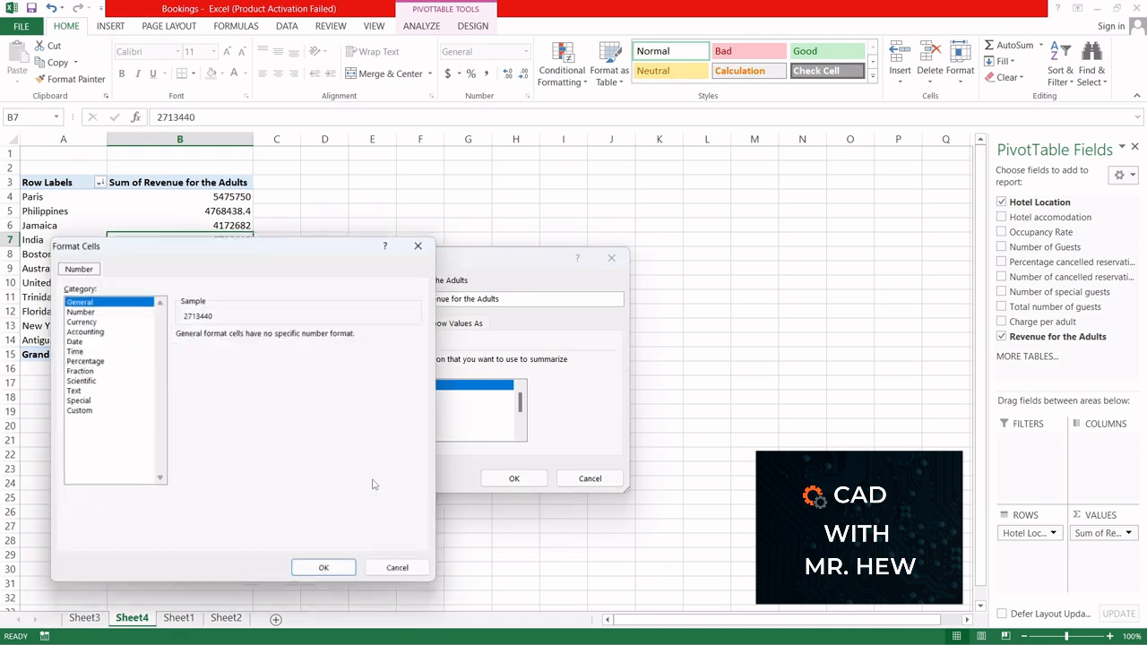
pyautogui.click(84, 321)
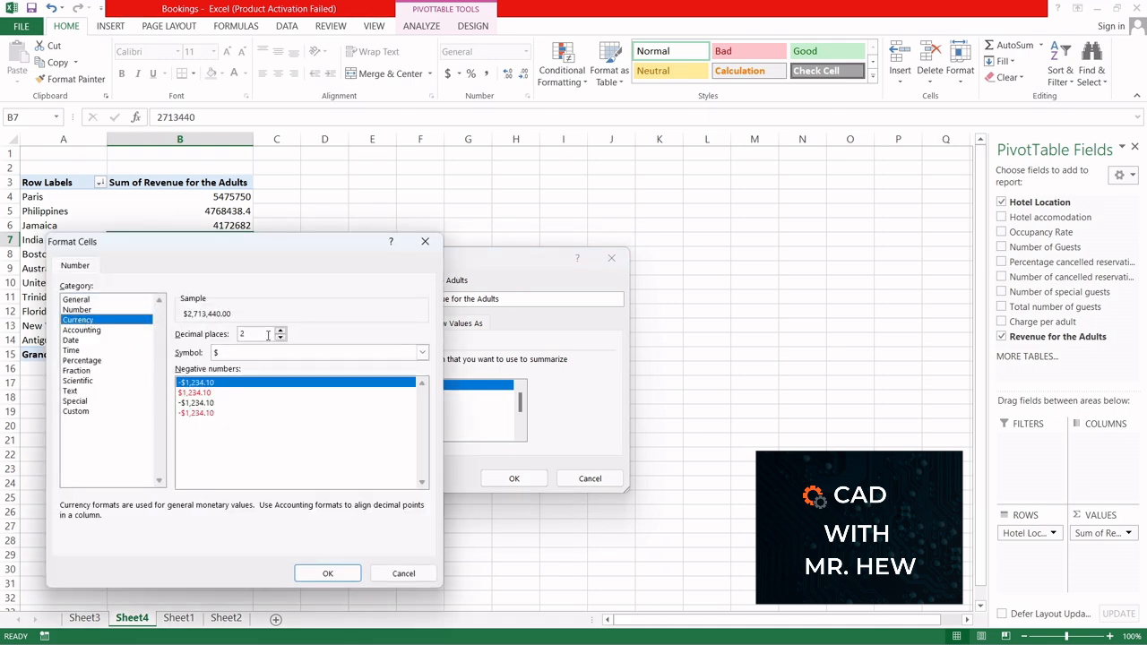
pyautogui.click(280, 338)
pyautogui.click(280, 338)
pyautogui.click(340, 573)
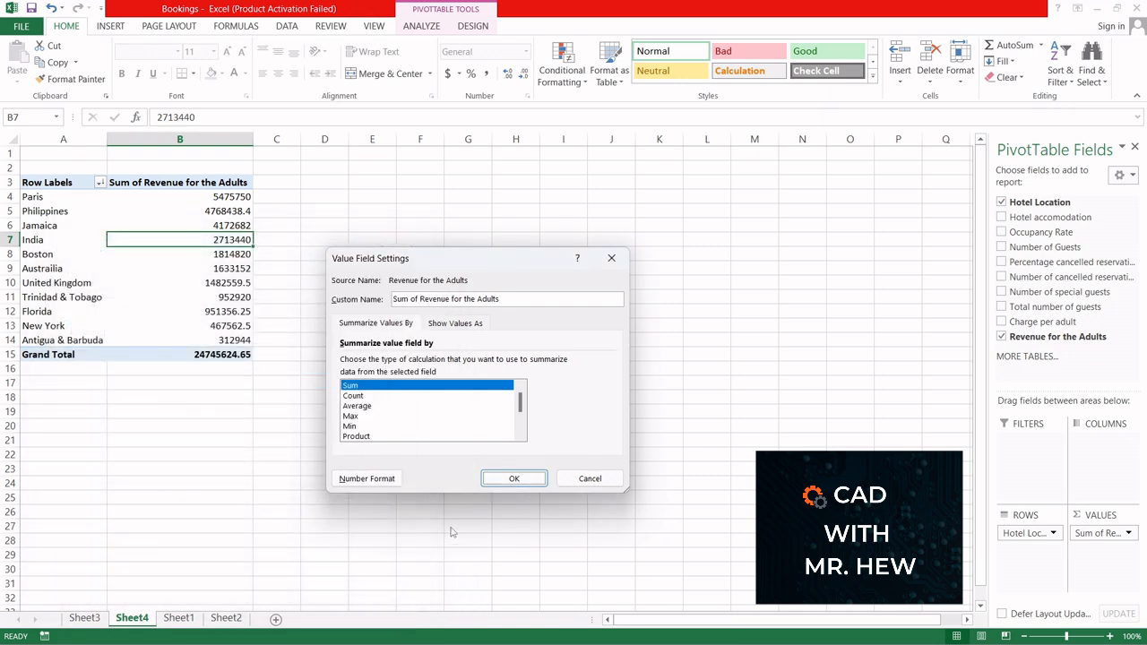
pyautogui.click(514, 478)
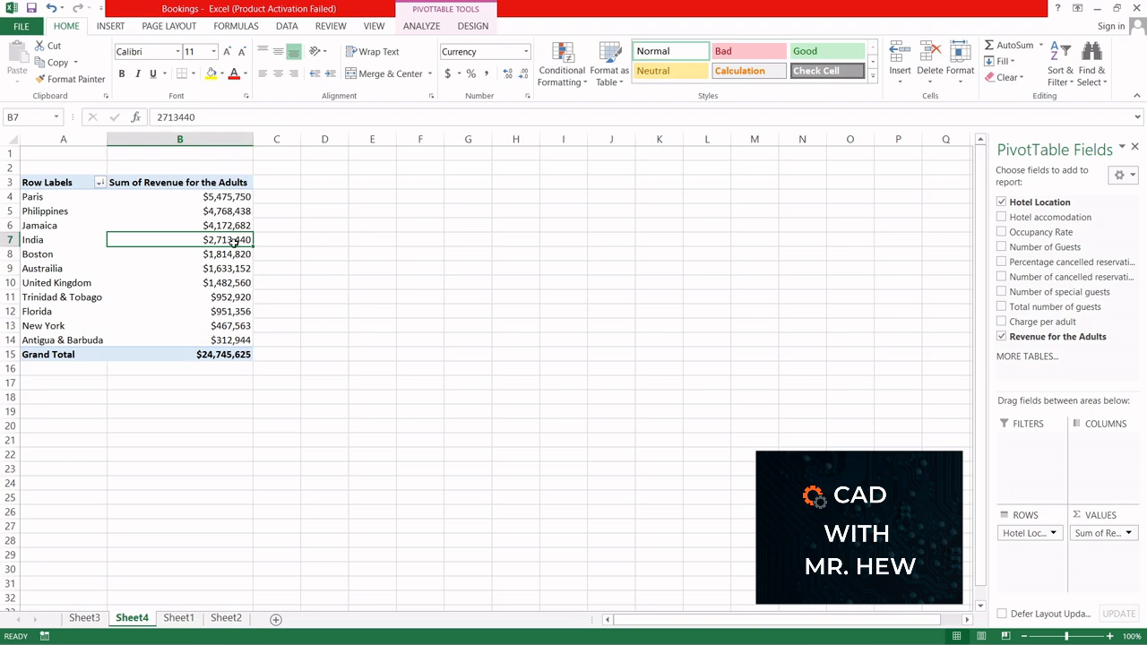
pyautogui.click(213, 197)
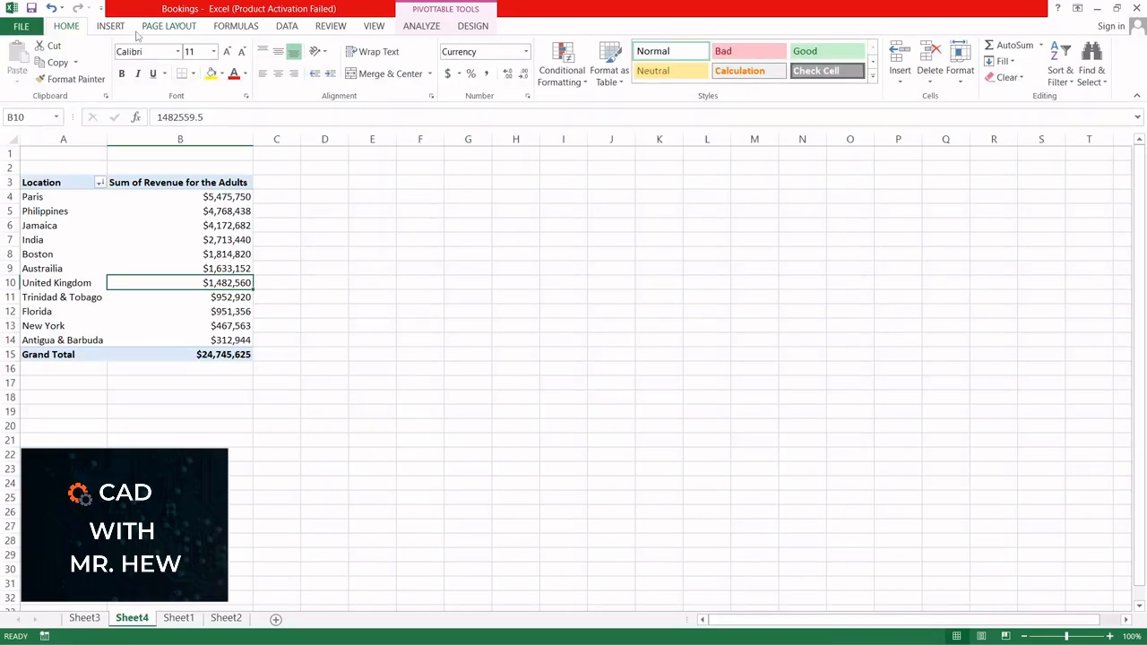
# Step: Insert a Clustered Bar PivotChart from the revenue PivotTable and enlarge it beside the table
pyautogui.click(166, 283)
pyautogui.moveTo(168, 284)
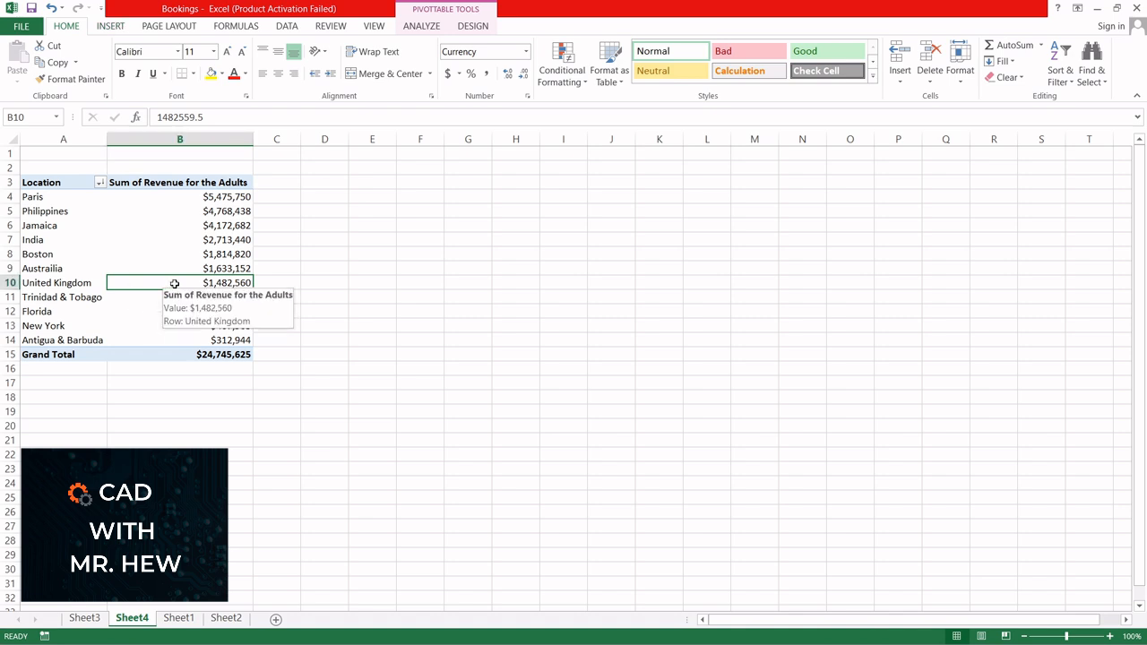
pyautogui.click(111, 26)
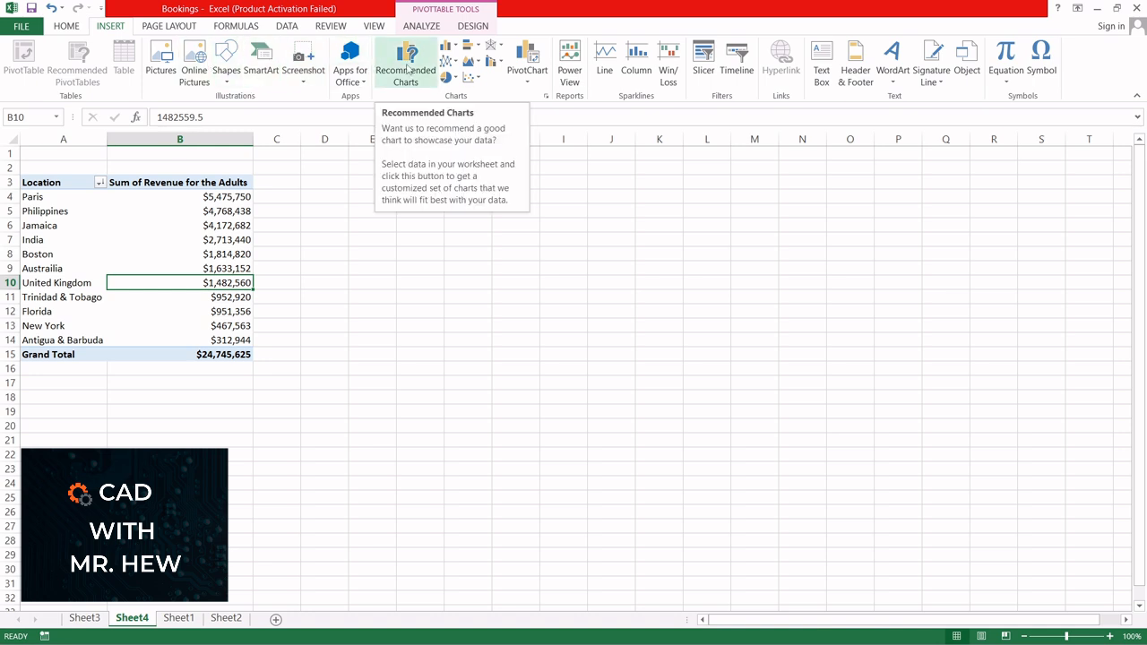
pyautogui.click(533, 59)
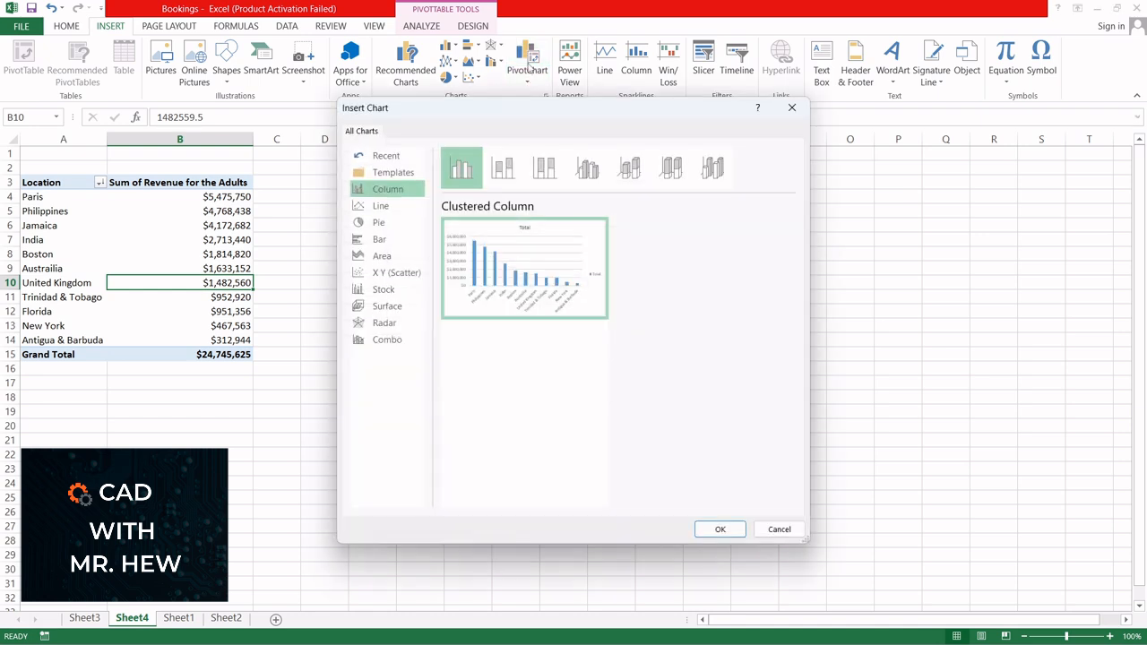
pyautogui.click(386, 245)
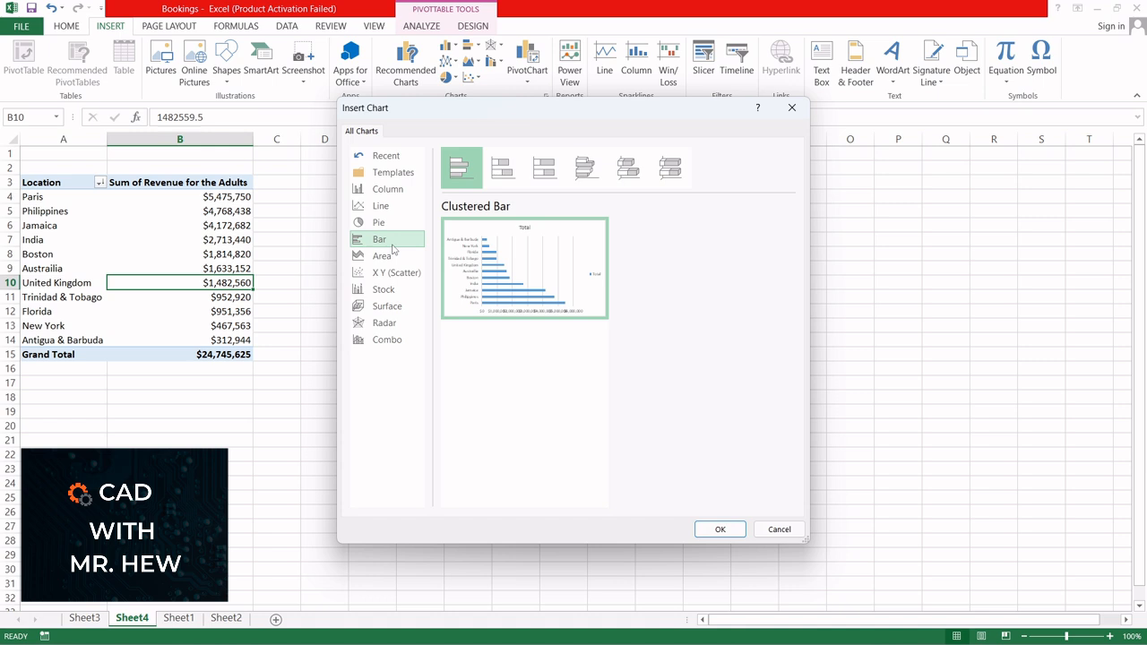
pyautogui.click(720, 529)
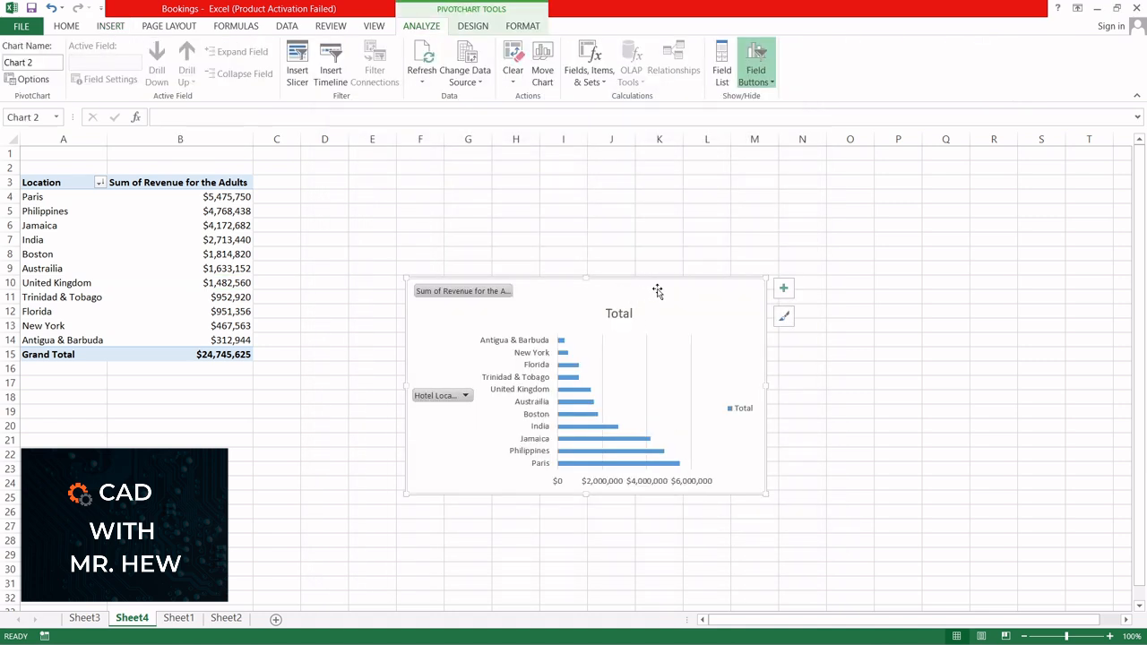
pyautogui.moveTo(766, 278); pyautogui.dragTo(846, 165)
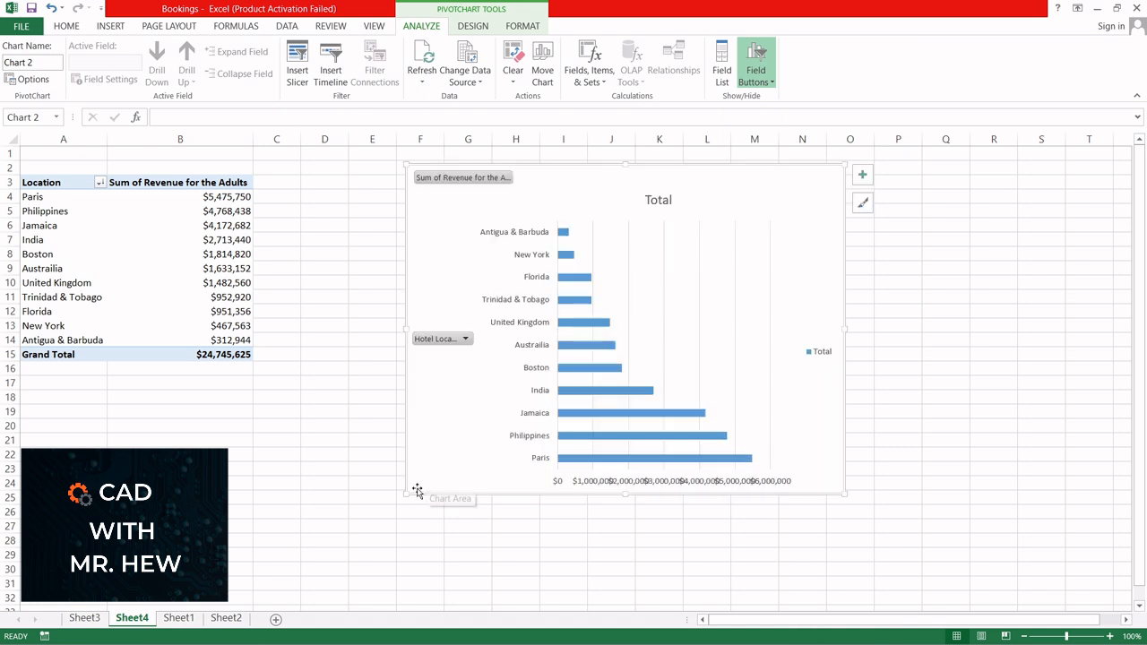
pyautogui.moveTo(404, 493); pyautogui.dragTo(309, 521)
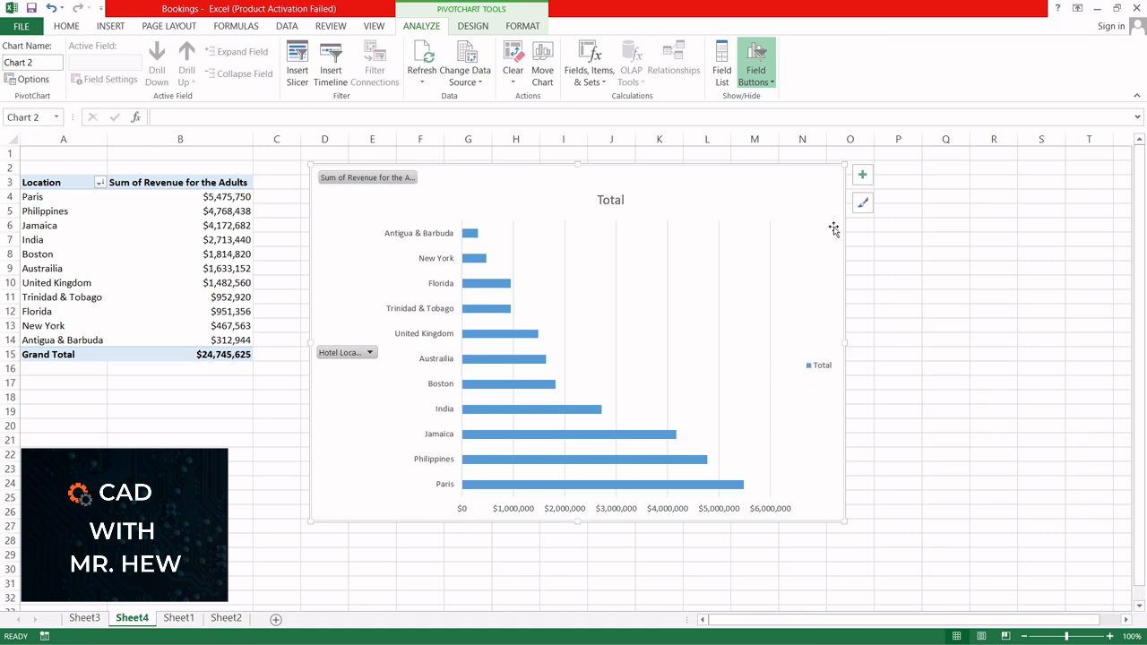
# Step: Remove the legend from the PivotChart and add axis titles to both axes
pyautogui.click(863, 177)
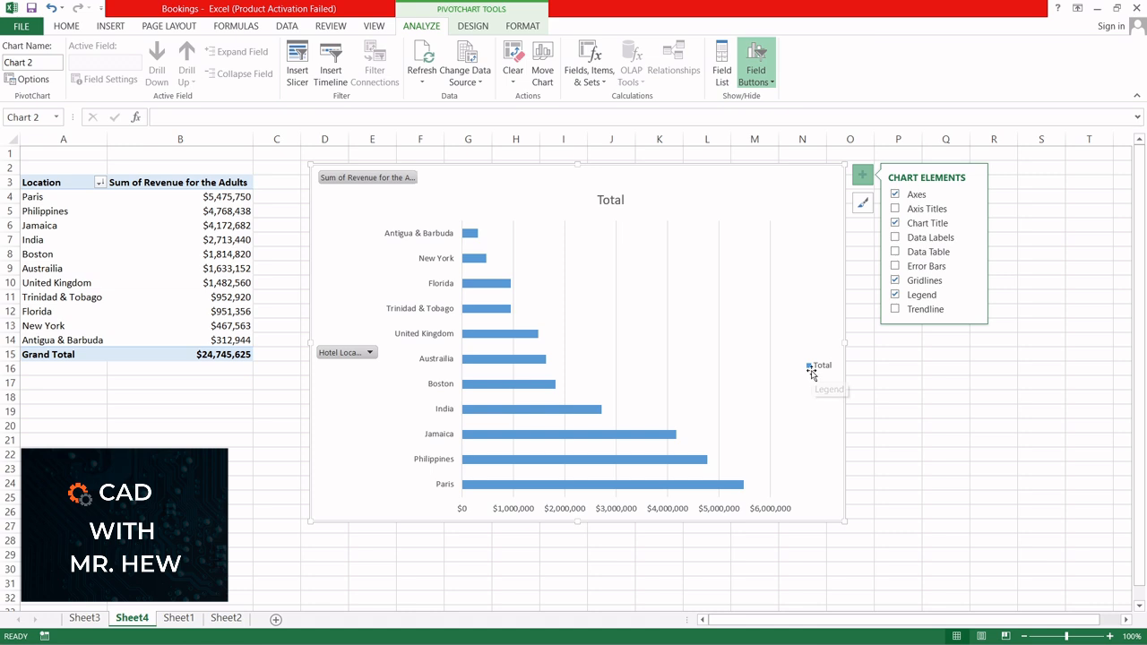
pyautogui.click(895, 295)
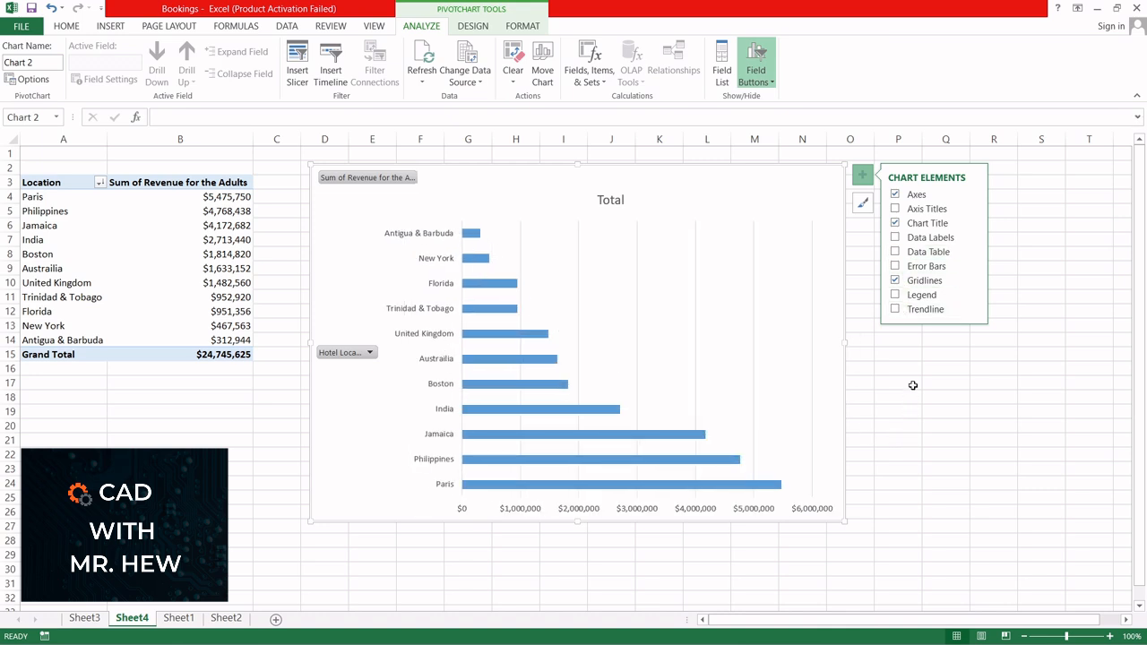
pyautogui.click(895, 209)
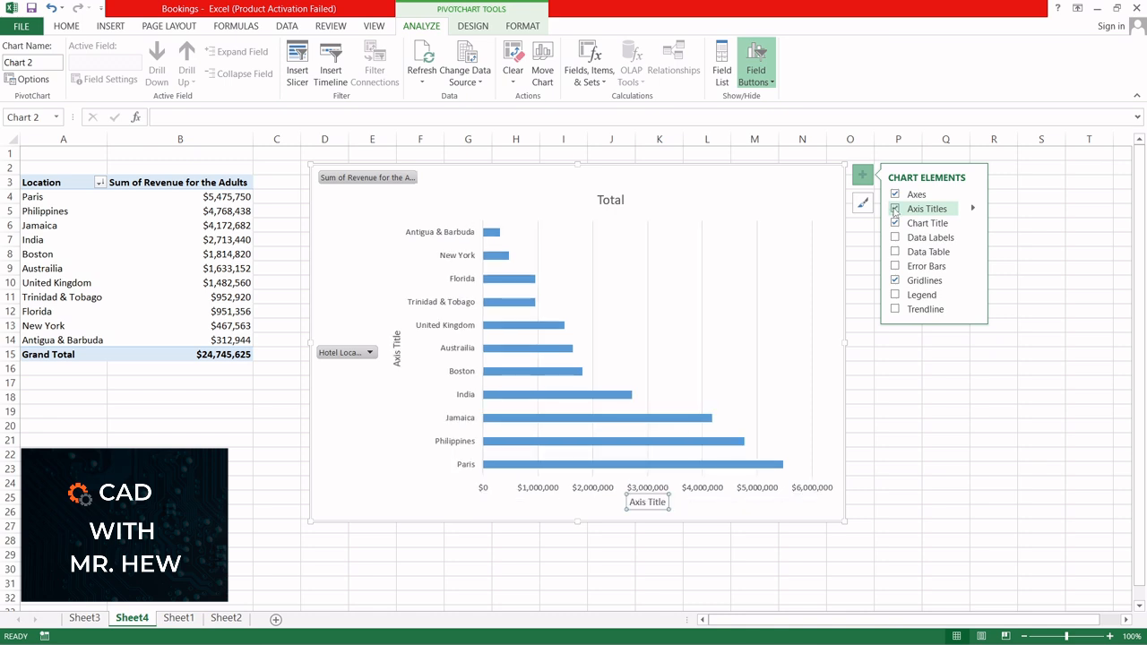
# Step: Set the horizontal axis title of the PivotChart to "Revenue for the Adults staying at the hotel"
pyautogui.click(972, 210)
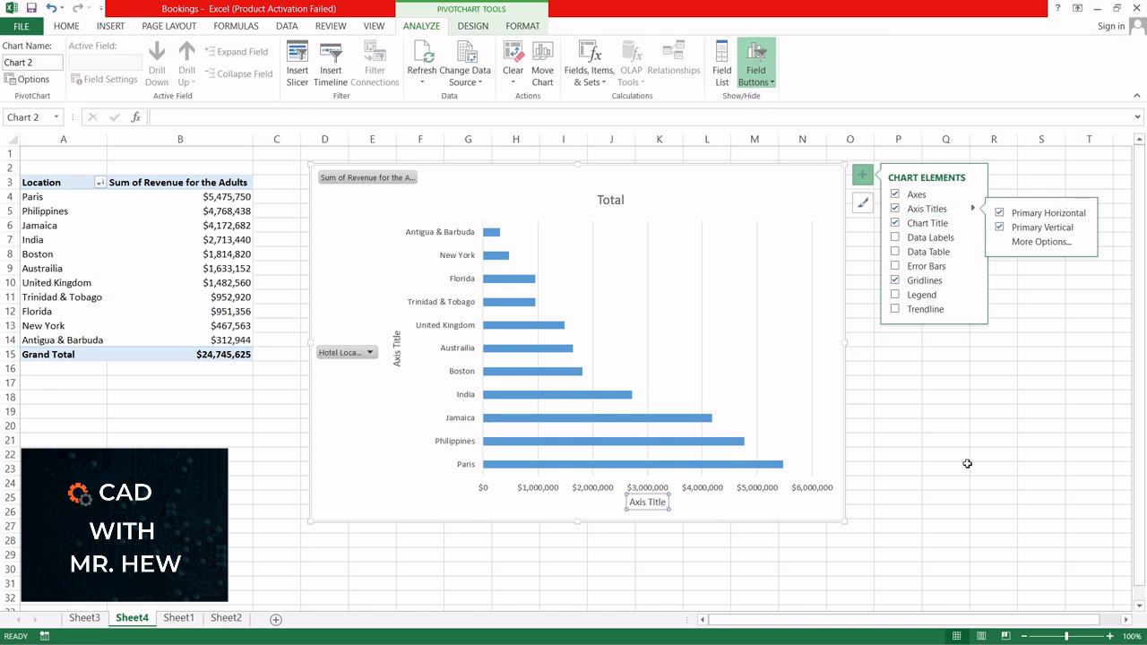
pyautogui.click(938, 547)
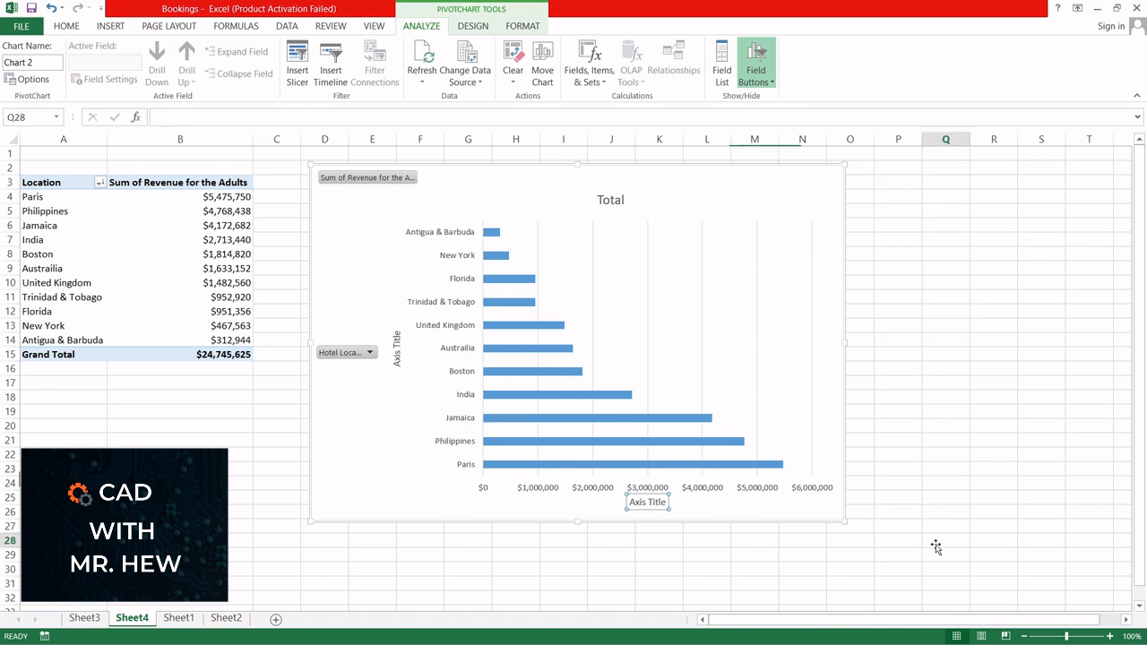
pyautogui.doubleClick(655, 509)
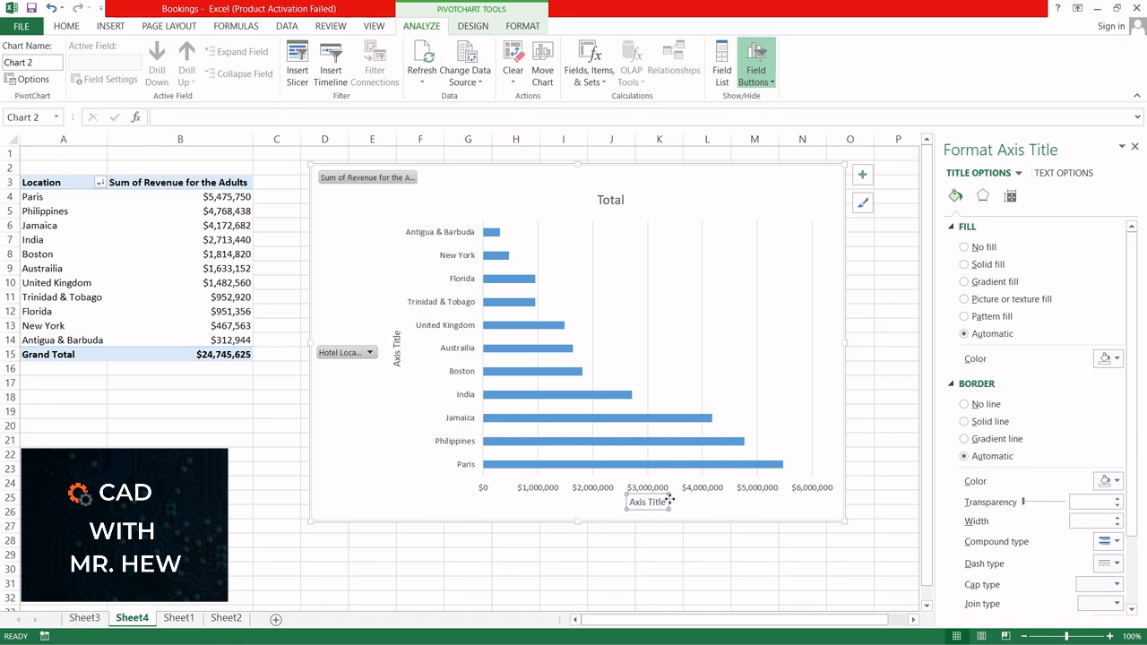
pyautogui.tripleClick(655, 502)
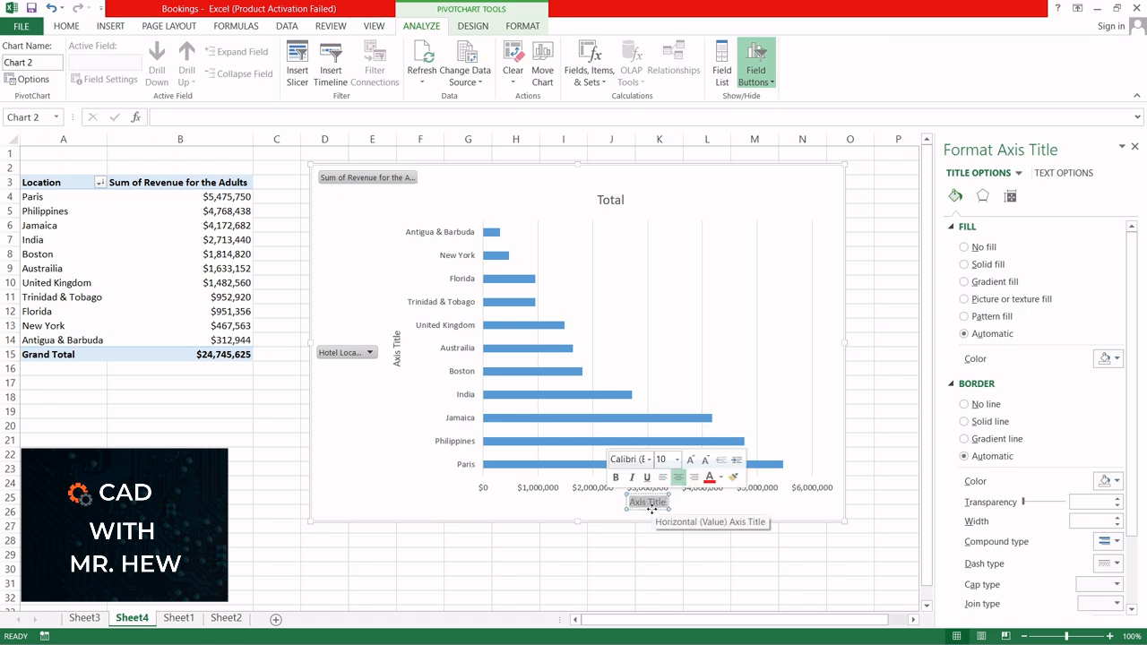
pyautogui.write('Re')
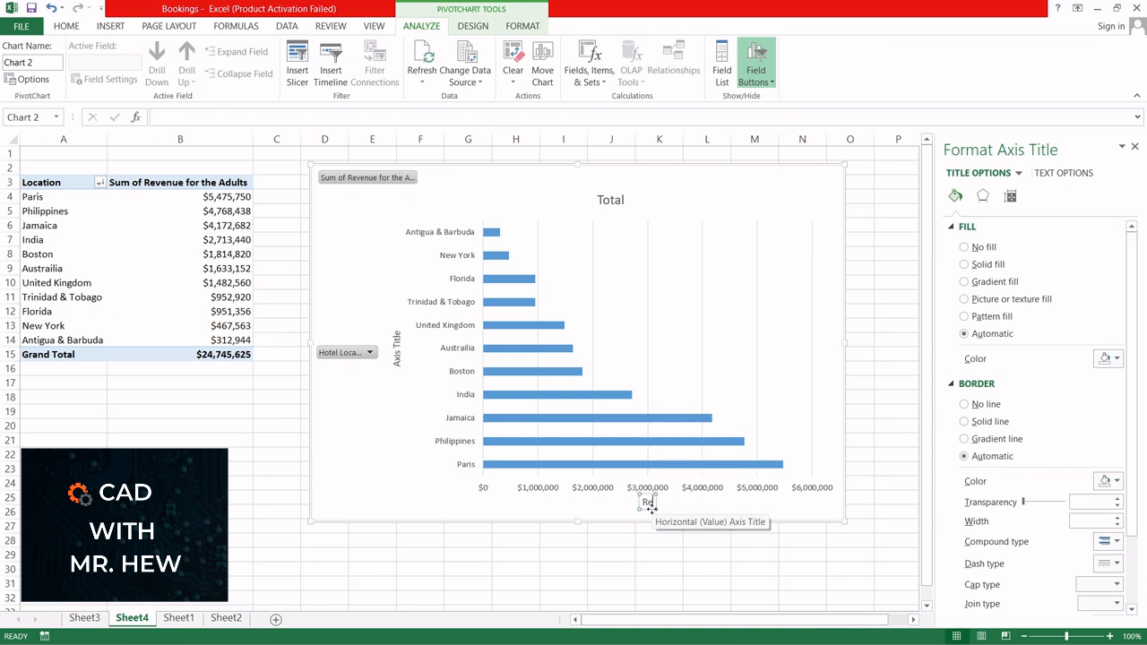
pyautogui.write('venue for the')
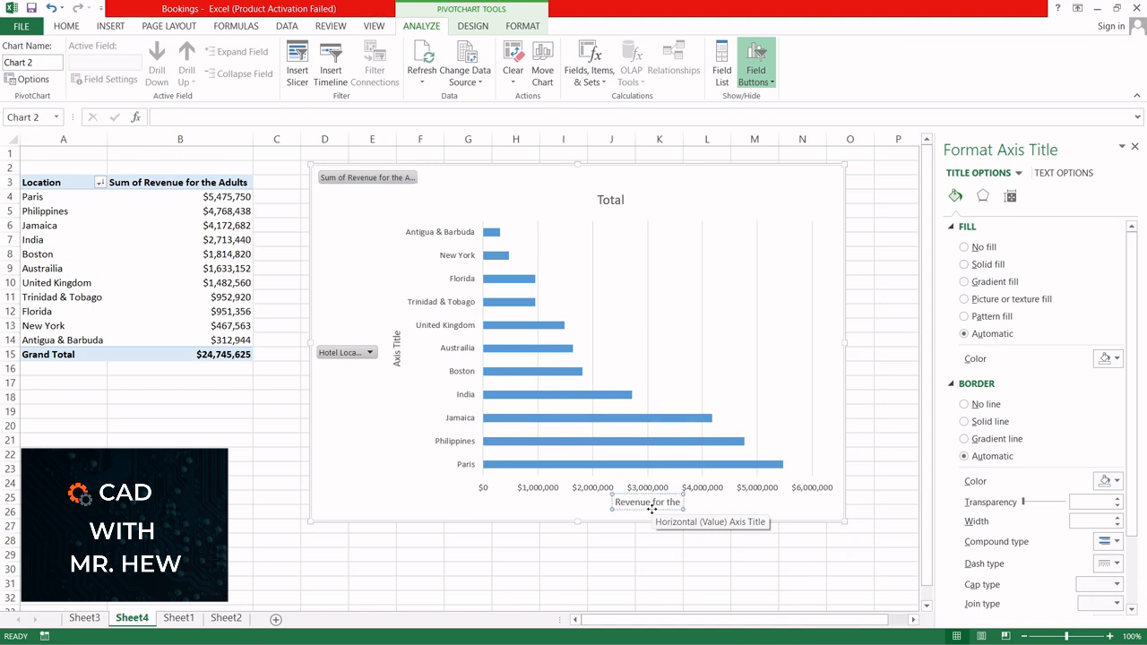
pyautogui.write(' Adults st')
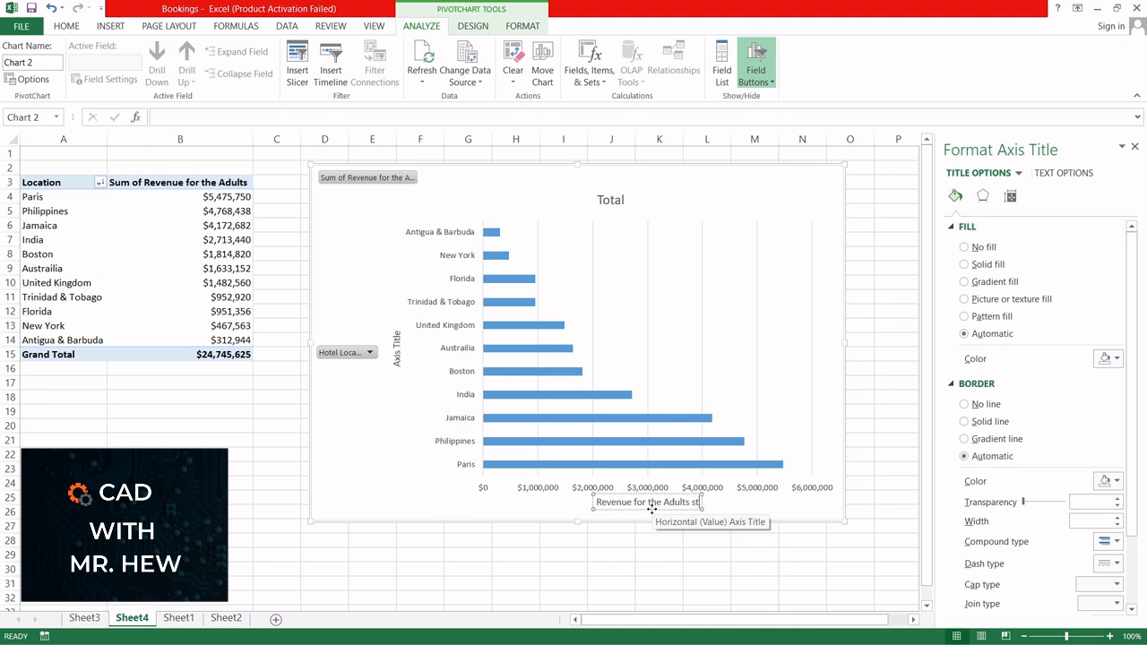
pyautogui.write('aying at the')
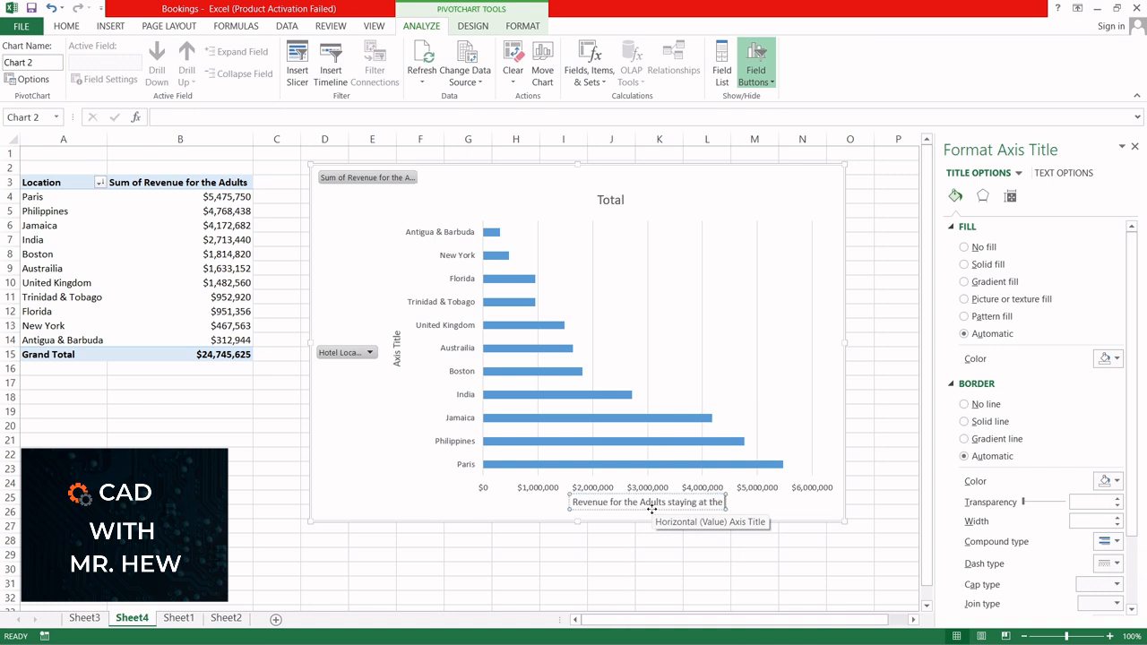
pyautogui.write(' hotel')
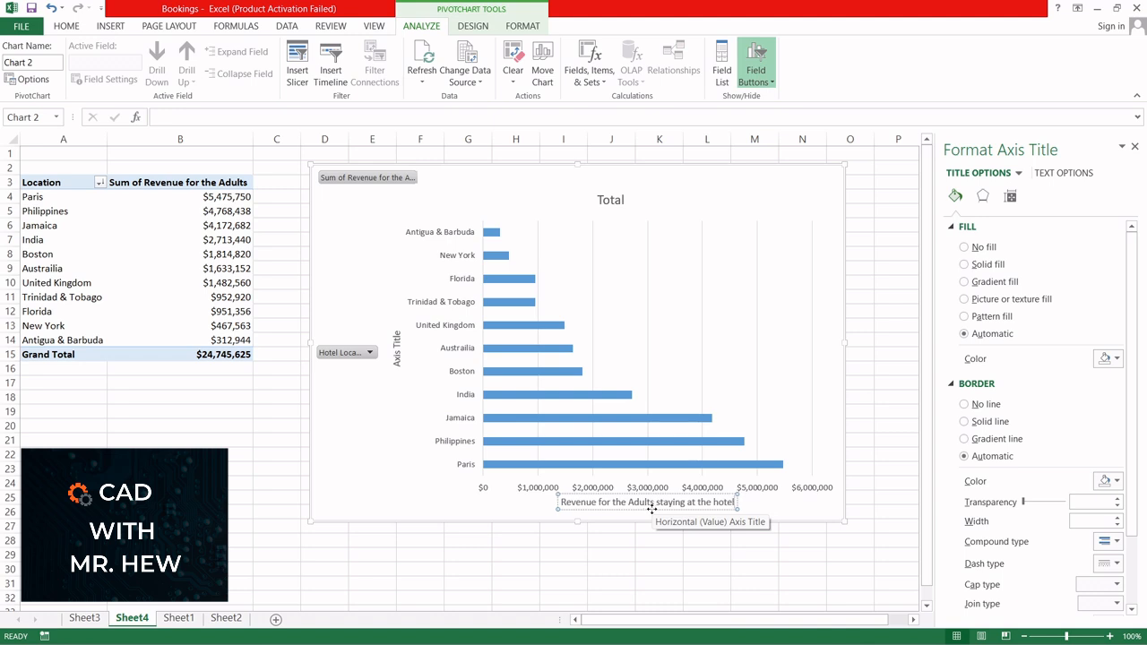
# Step: Replace the vertical axis title of the PivotChart with "Hotel location"
pyautogui.click(397, 359)
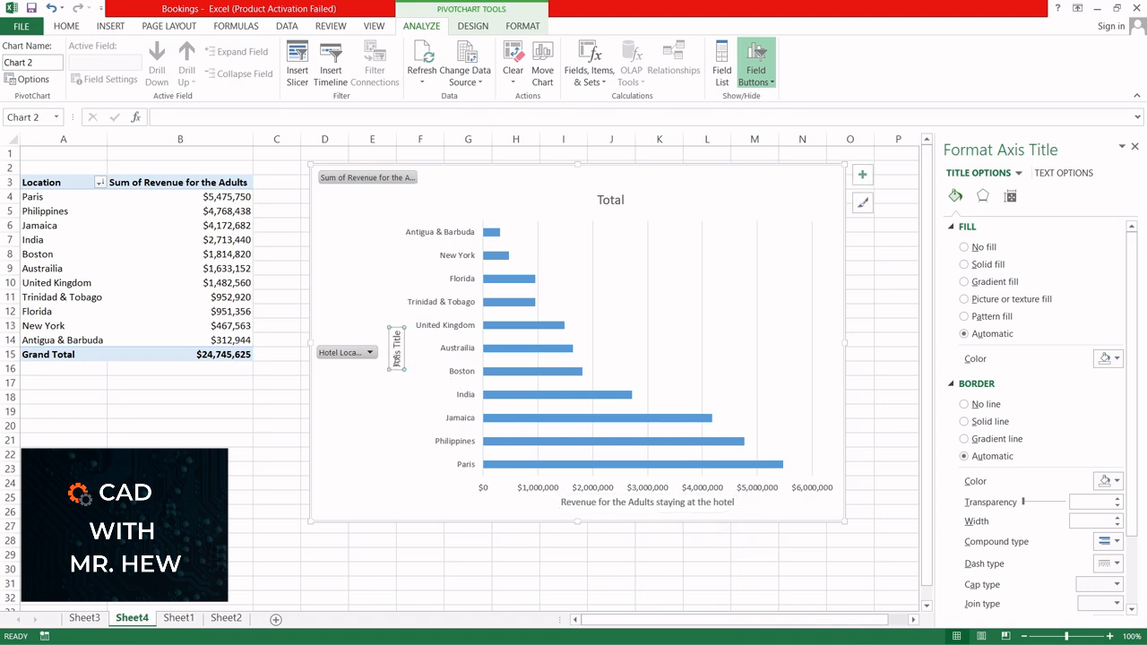
pyautogui.click(397, 358)
pyautogui.press('BackSpace')
pyautogui.press('BackSpace')
pyautogui.press('Delete')
pyautogui.press('Delete')
pyautogui.press('Delete')
pyautogui.press('Delete')
pyautogui.press('Delete')
pyautogui.press('Delete')
pyautogui.press('Delete')
pyautogui.press('Delete')
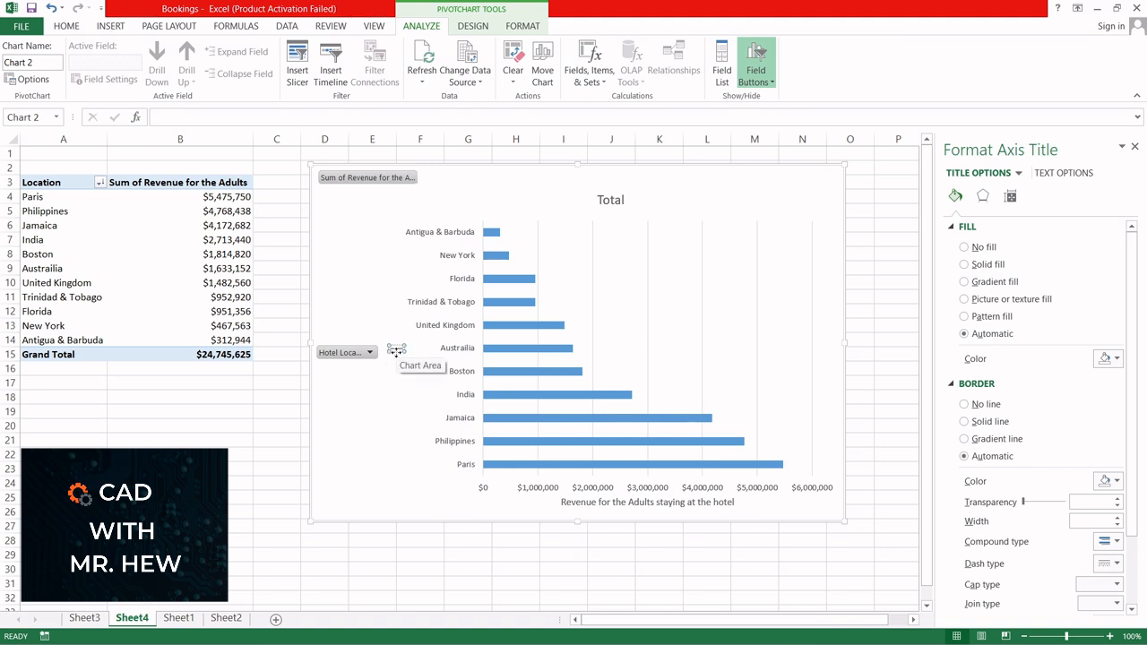
pyautogui.write('Hotel')
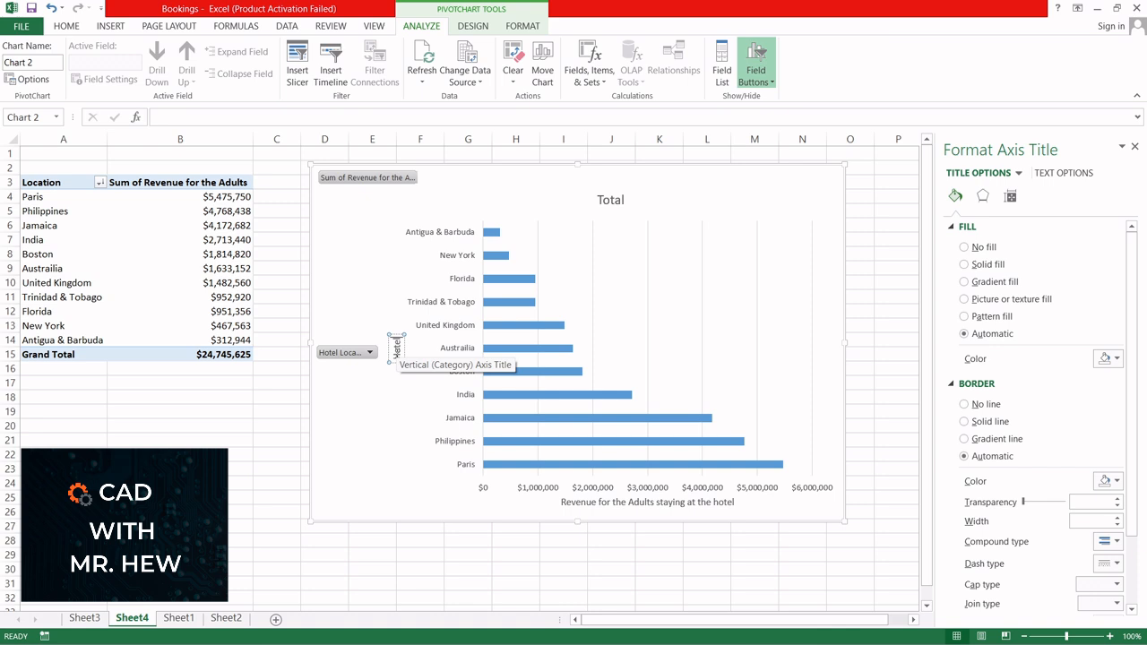
pyautogui.write(' Location')
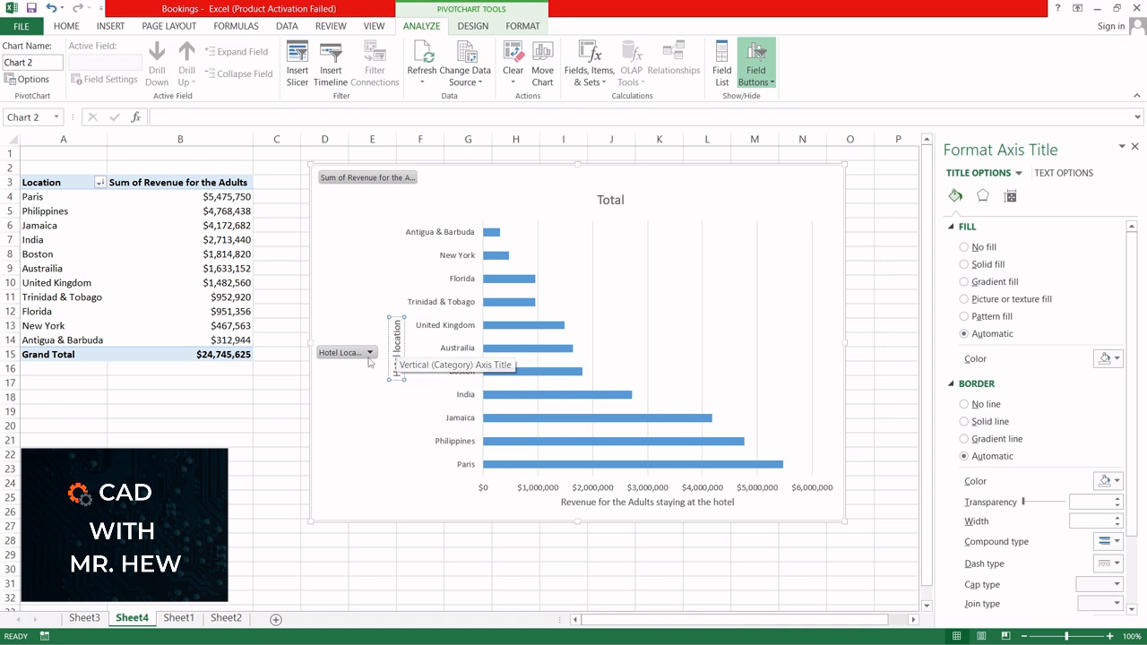
pyautogui.press('Return')
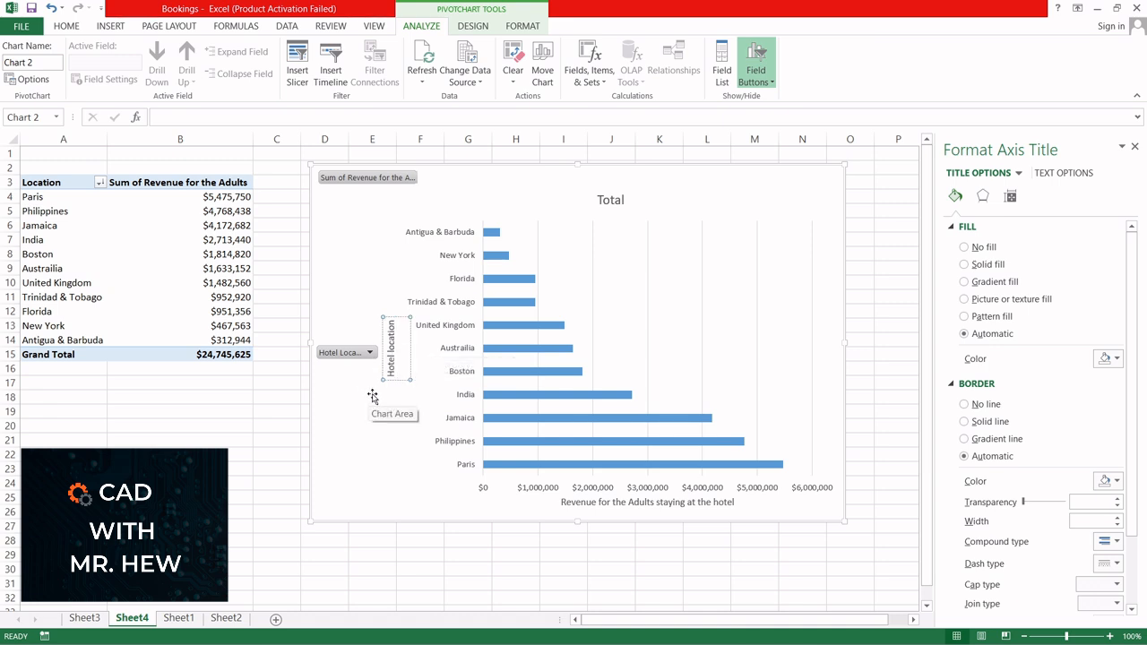
pyautogui.click(389, 296)
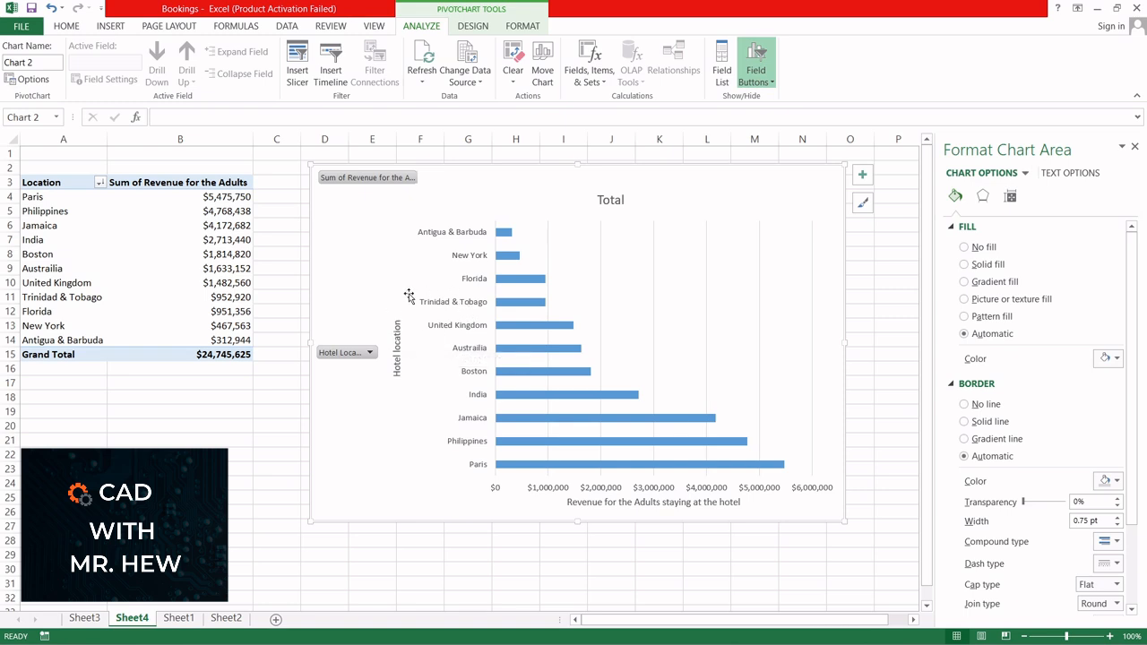
# Step: Delete the horizontal value axis from the PivotChart and add data labels to the bars
pyautogui.click(536, 487)
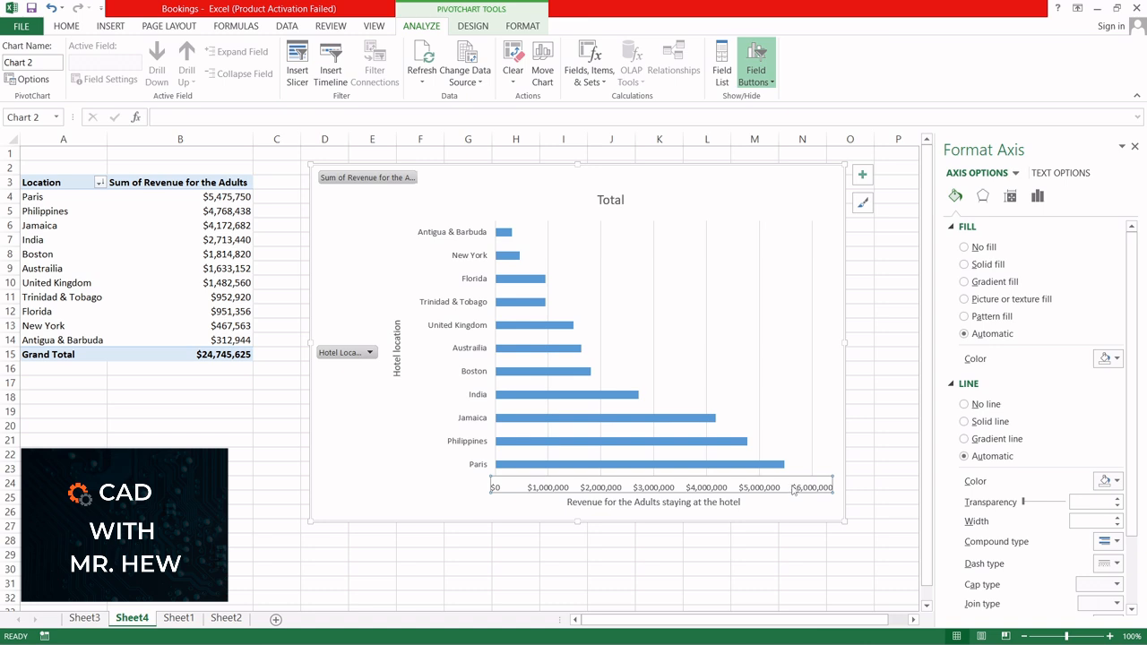
pyautogui.press('Delete')
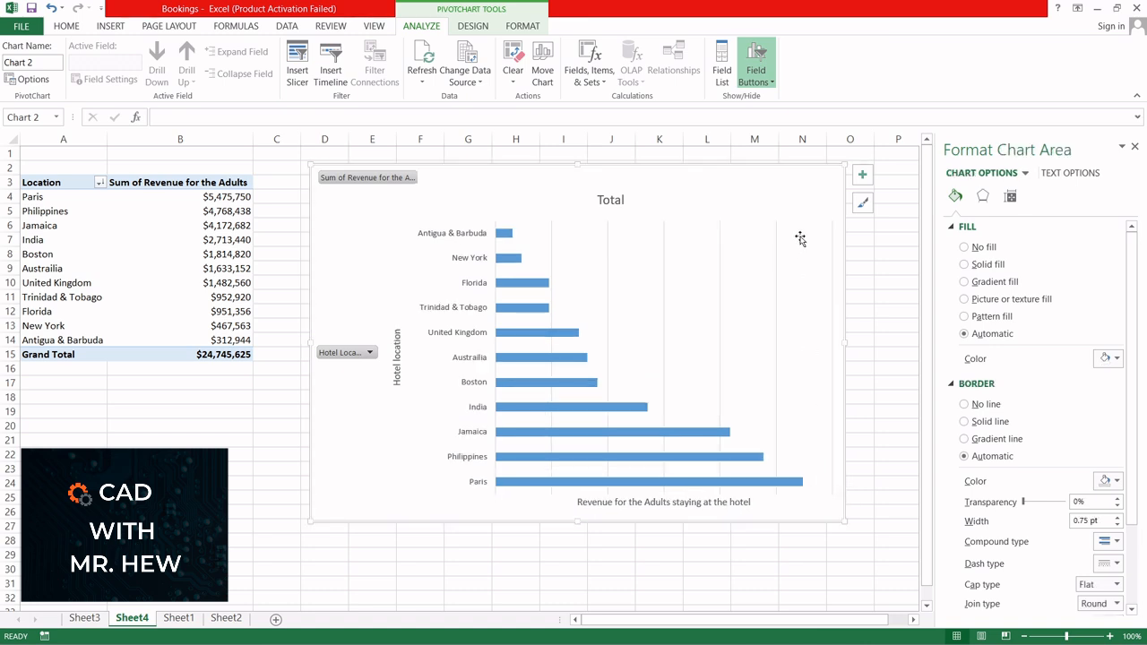
pyautogui.click(863, 176)
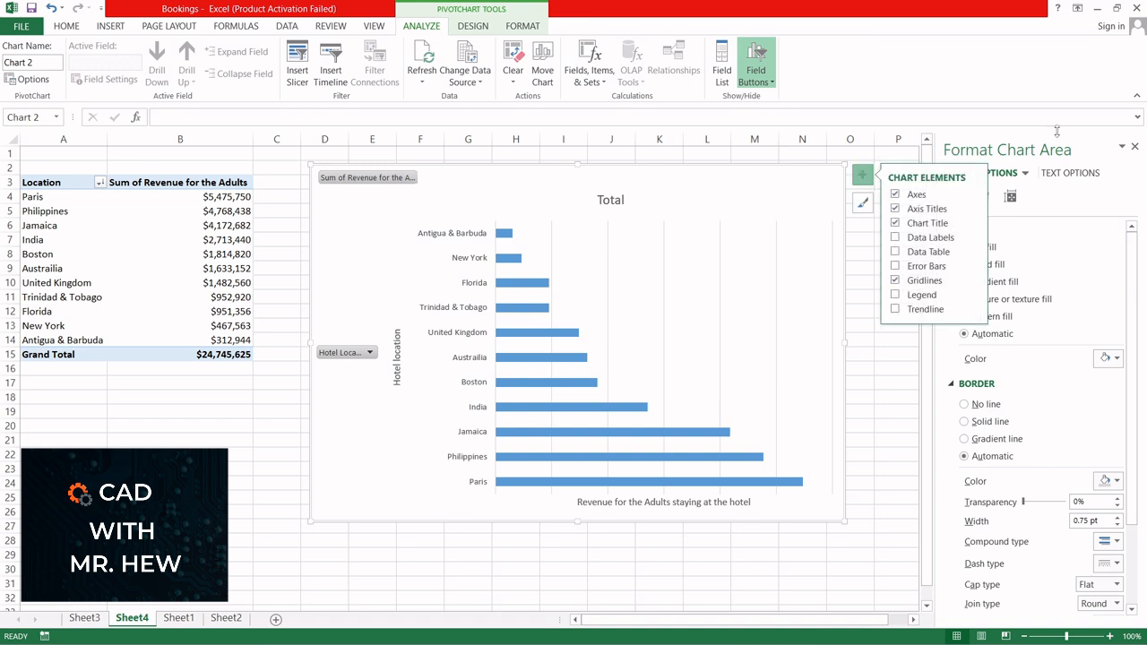
pyautogui.click(1134, 147)
pyautogui.click(1135, 147)
pyautogui.click(862, 176)
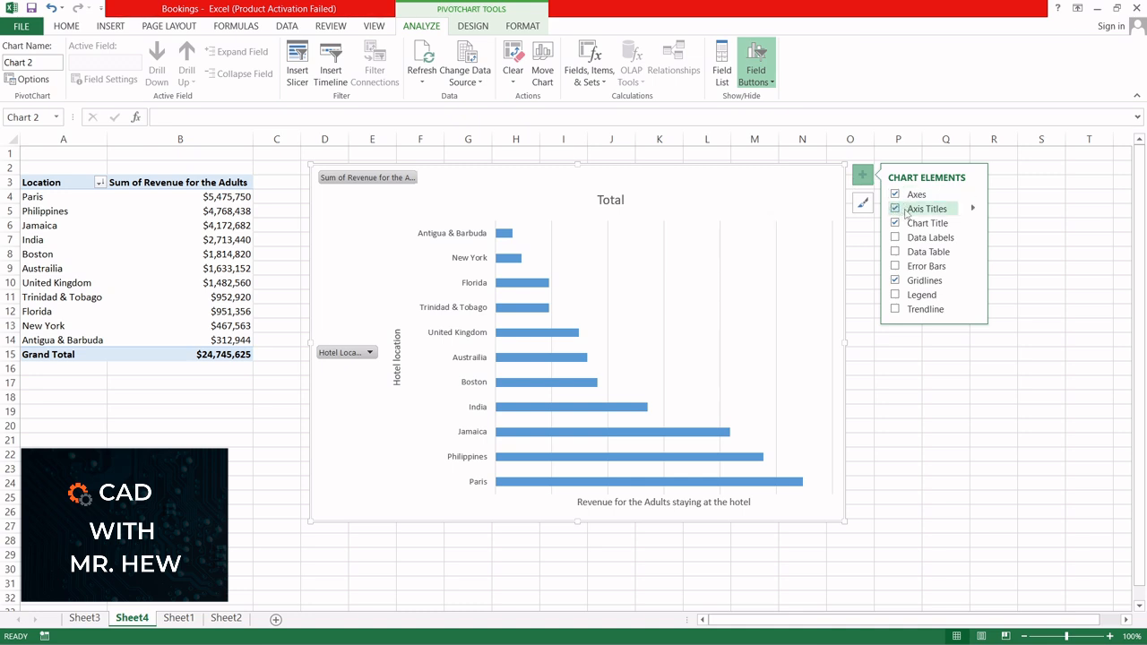
pyautogui.click(894, 237)
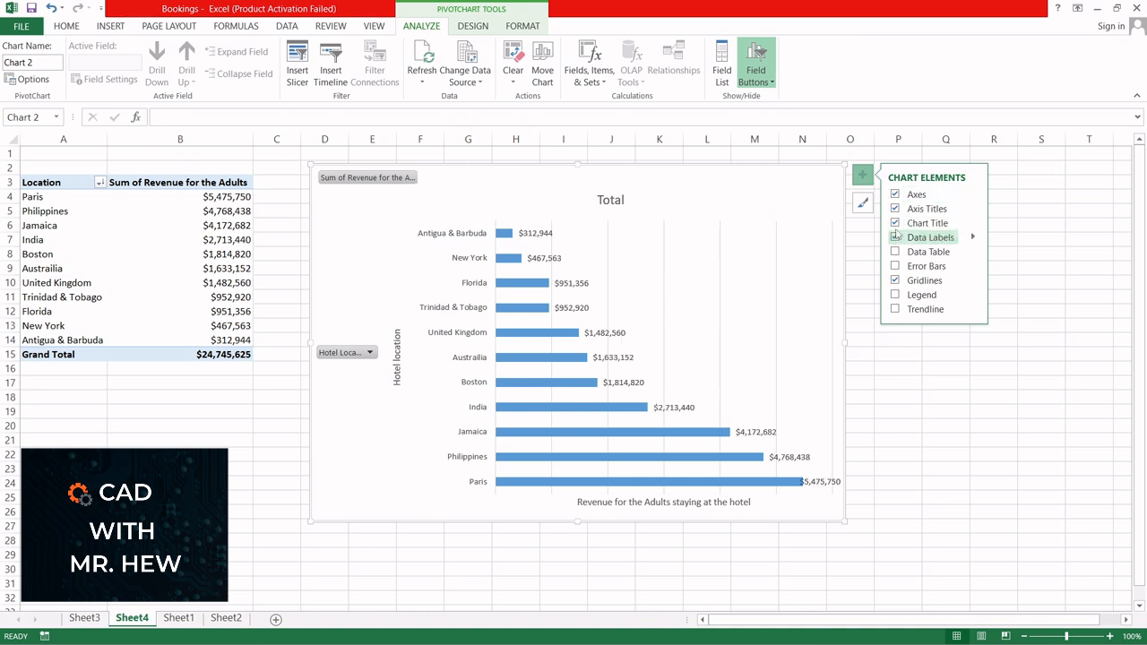
pyautogui.moveTo(508, 240)
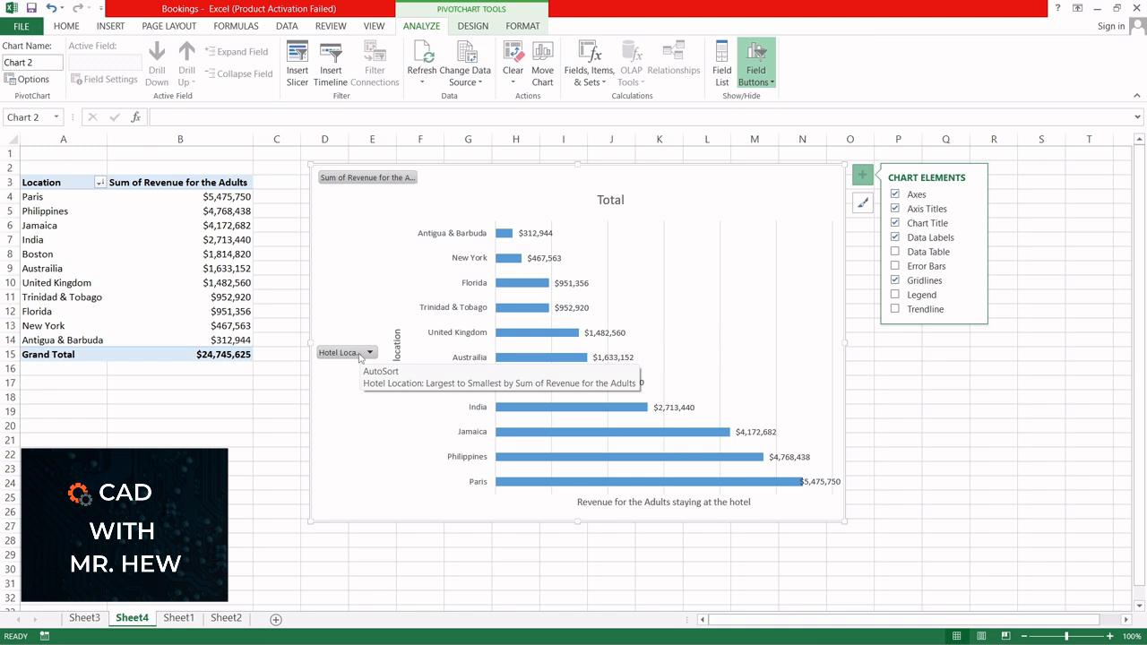
pyautogui.rightClick(385, 179)
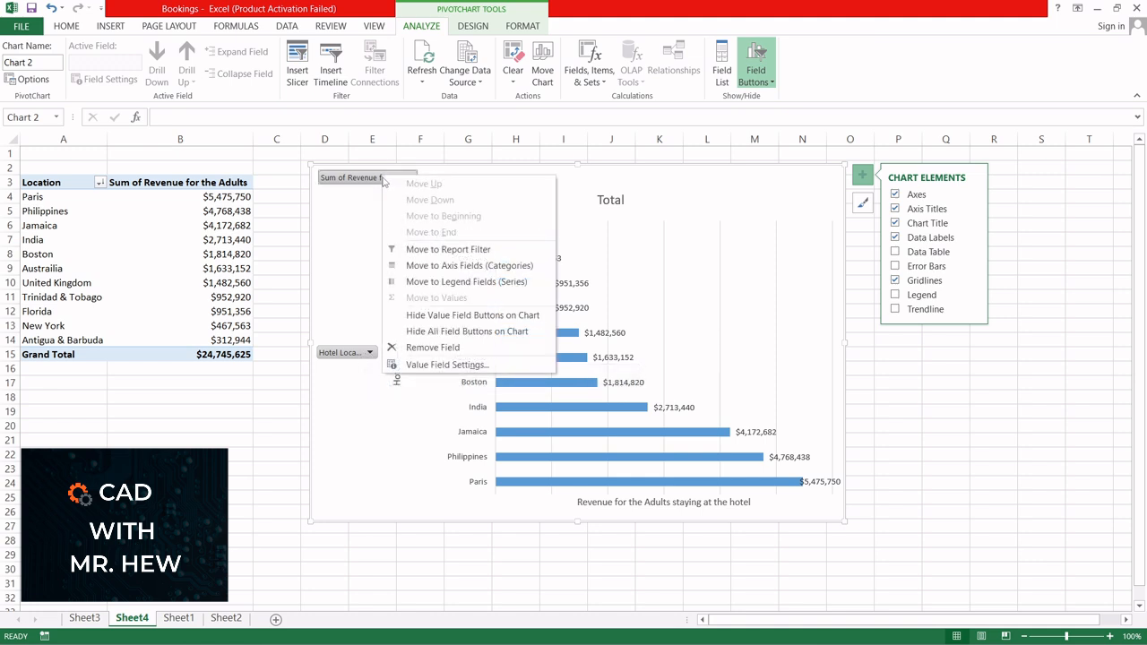
pyautogui.click(333, 261)
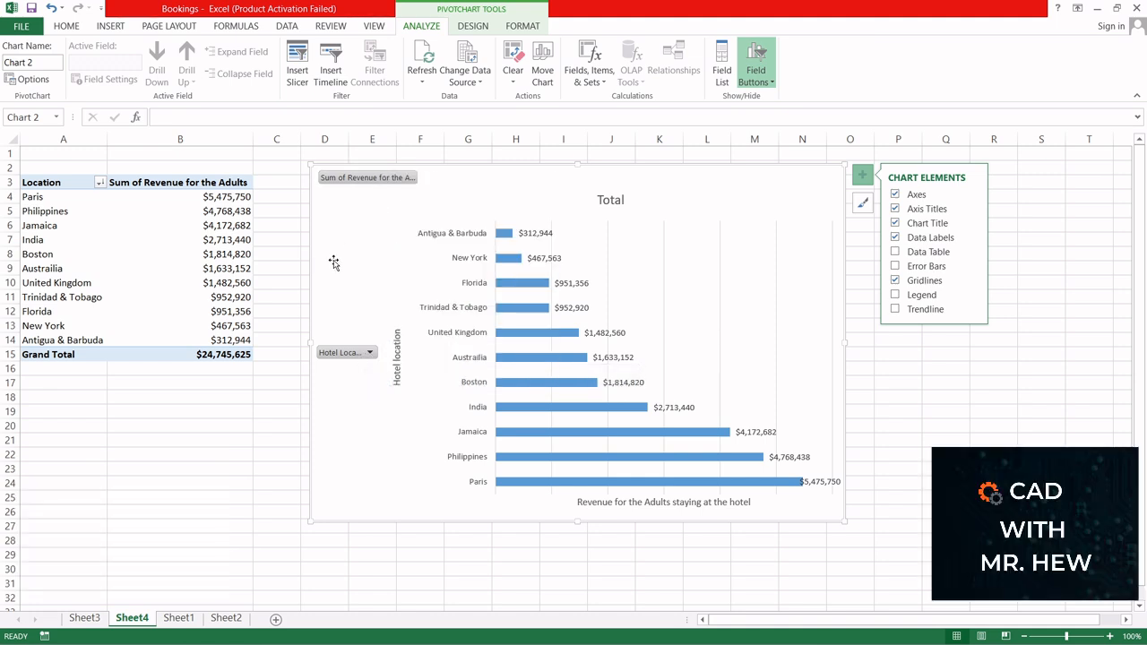
pyautogui.rightClick(382, 181)
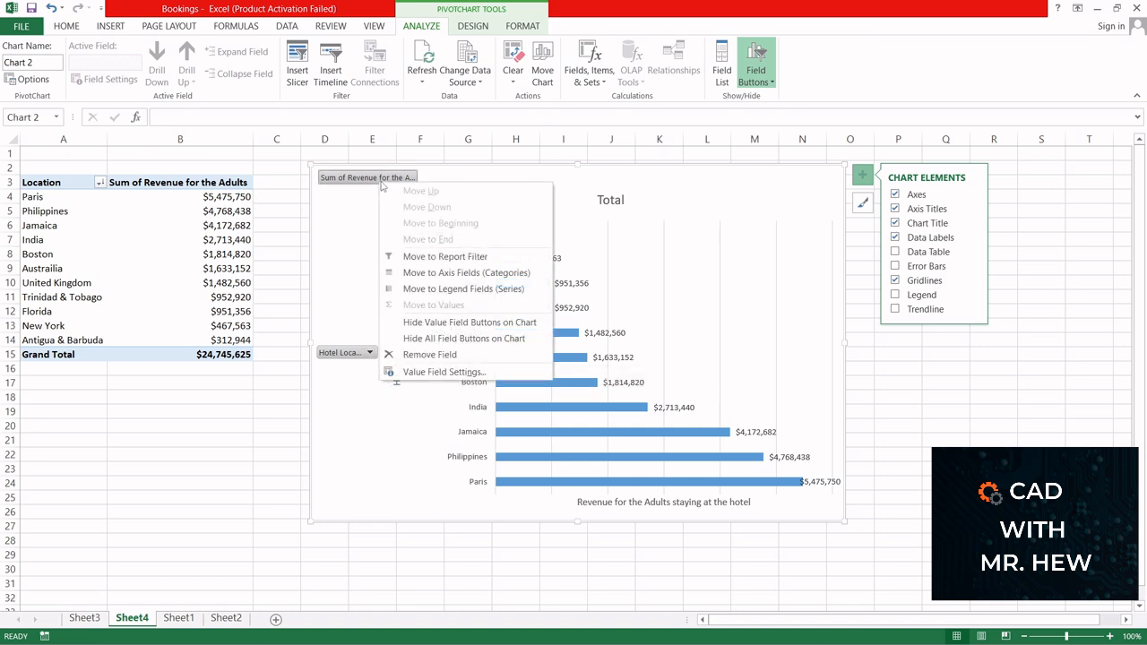
pyautogui.click(364, 306)
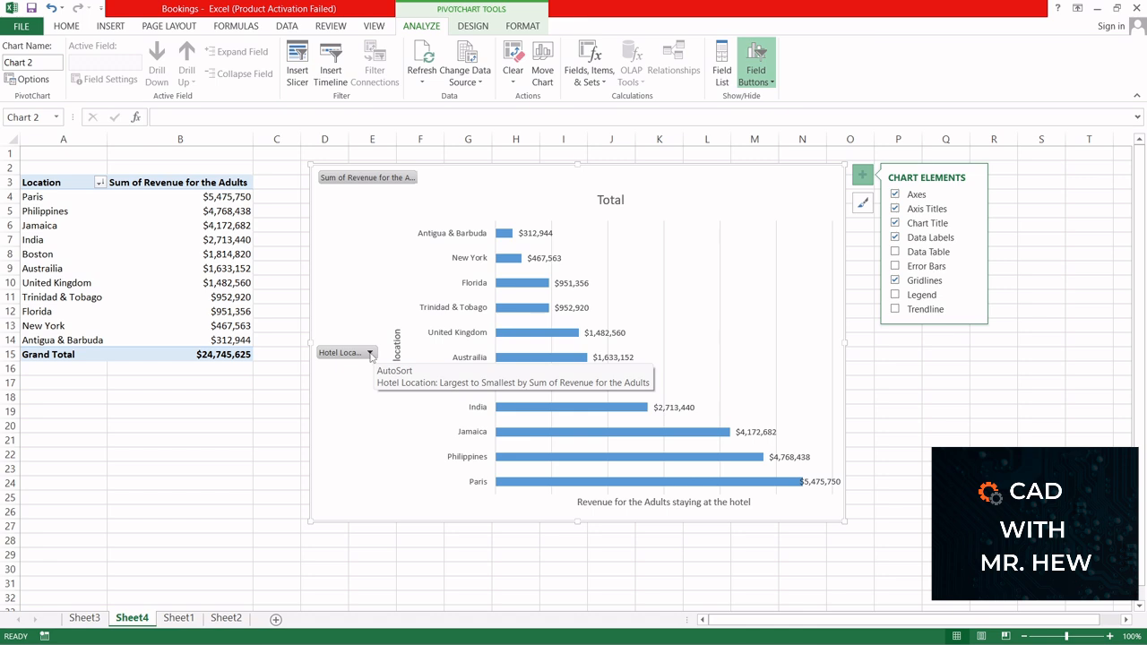
# Step: Filter the PivotChart by hotel location to show only Austrailia, Boston and India
pyautogui.click(369, 354)
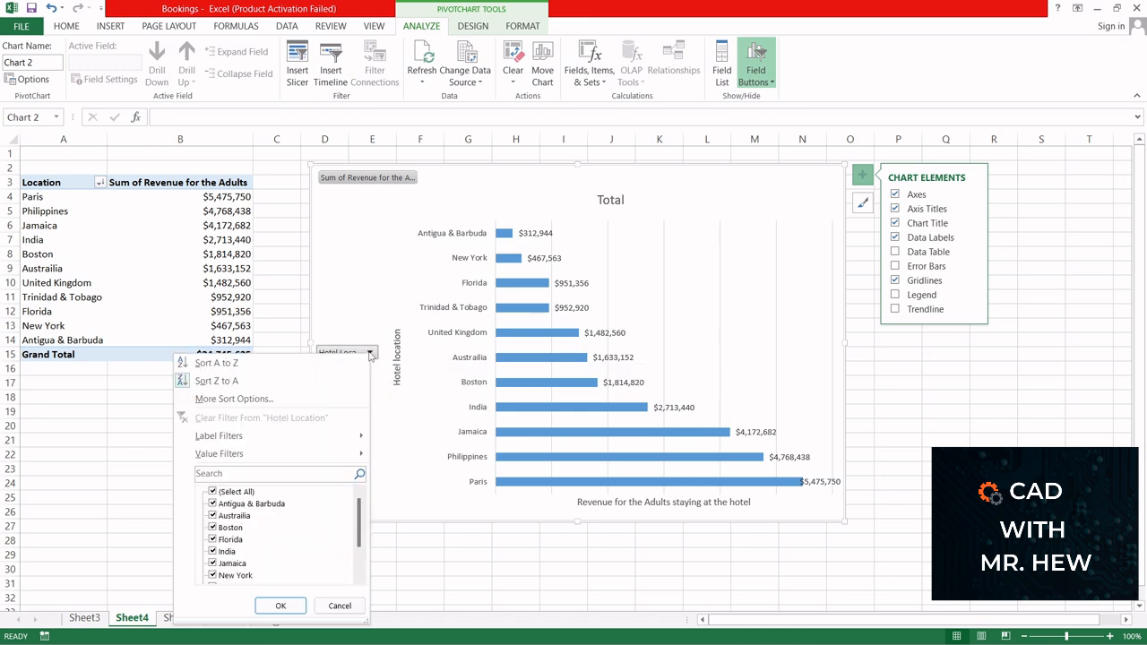
pyautogui.click(212, 493)
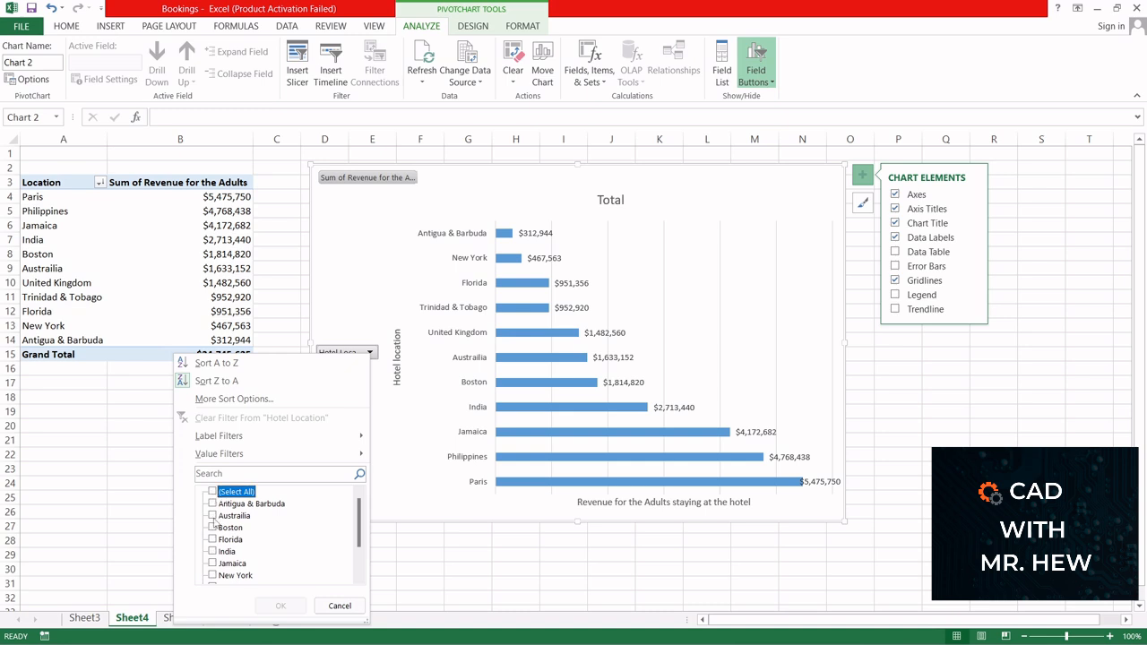
pyautogui.click(213, 516)
pyautogui.click(212, 527)
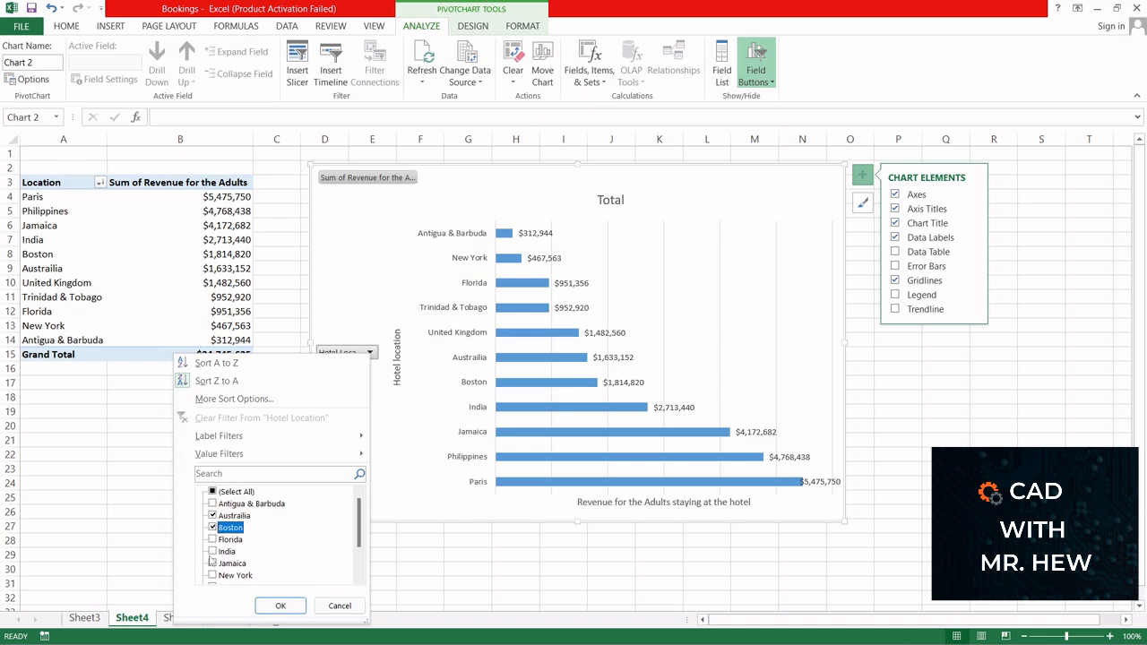
pyautogui.click(212, 552)
pyautogui.click(274, 606)
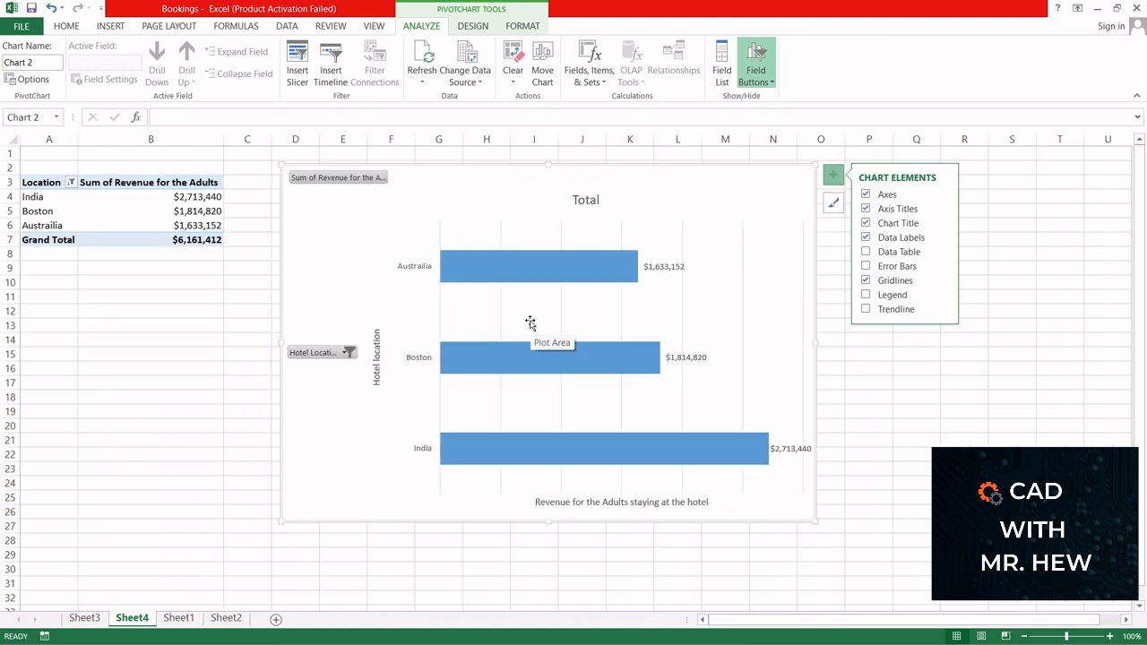
# Step: Reselect all hotel locations in the PivotChart's location filter
pyautogui.click(345, 354)
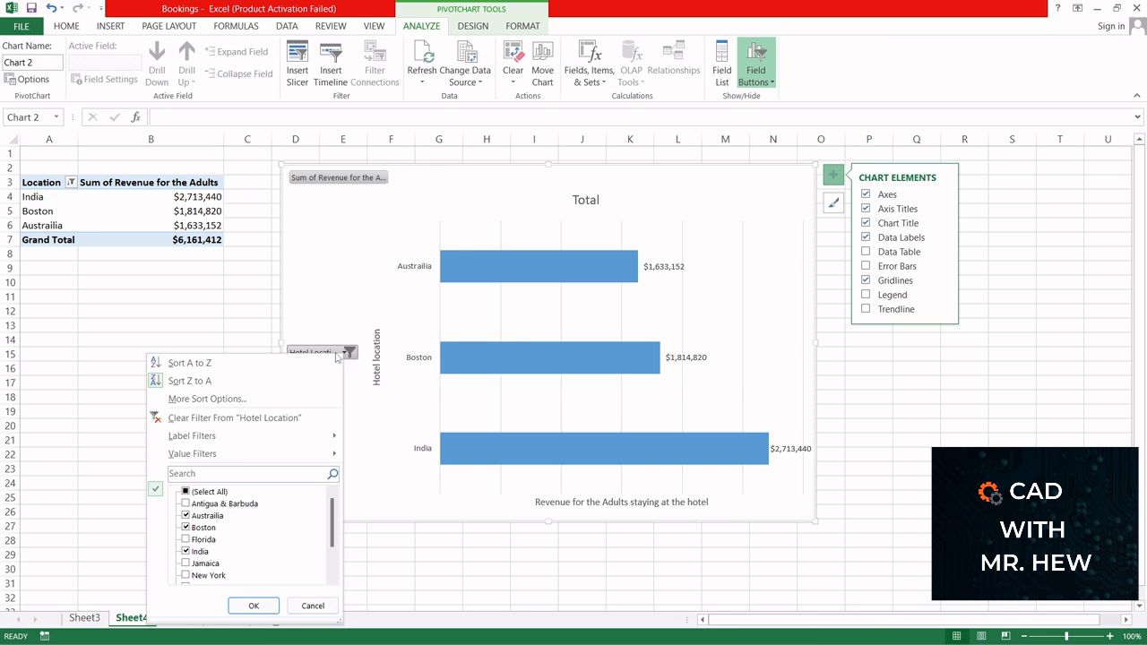
pyautogui.click(185, 492)
pyautogui.click(257, 605)
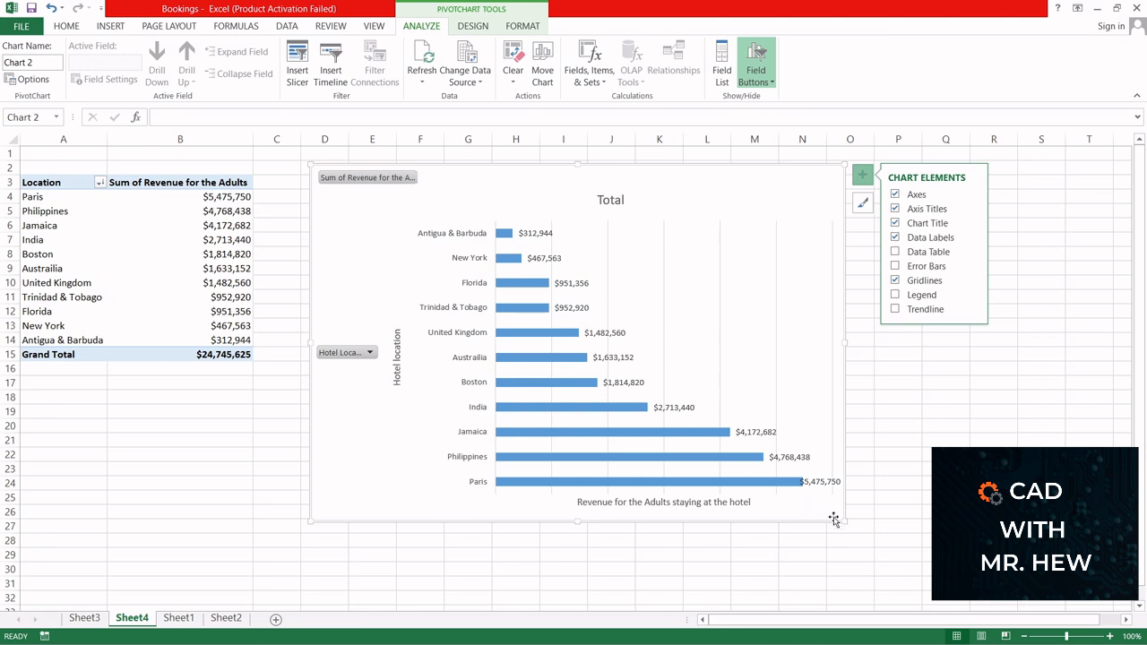
# Step: Enlarge the PivotChart and hide all field buttons on it
pyautogui.moveTo(843, 520); pyautogui.dragTo(900, 567)
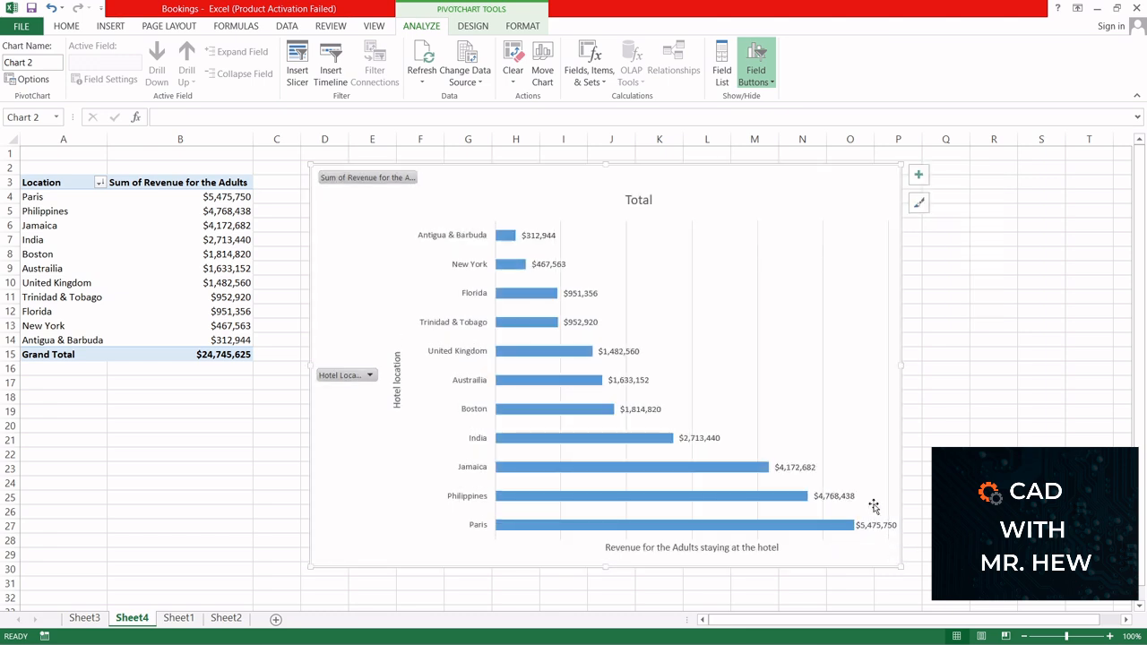
pyautogui.rightClick(362, 182)
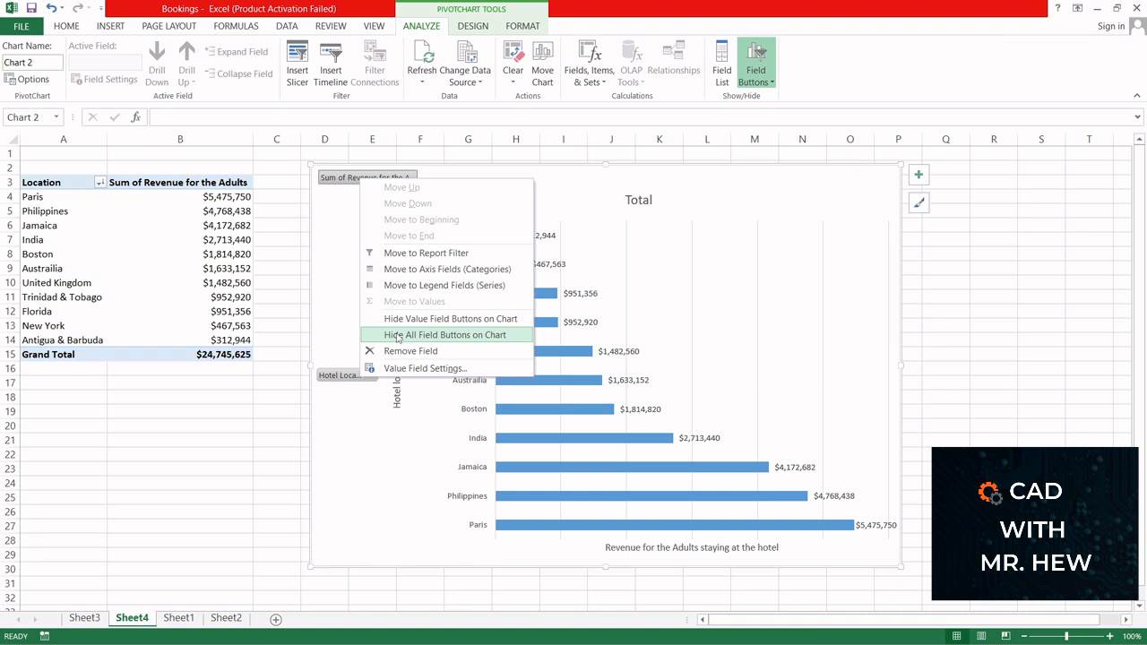
pyautogui.click(398, 335)
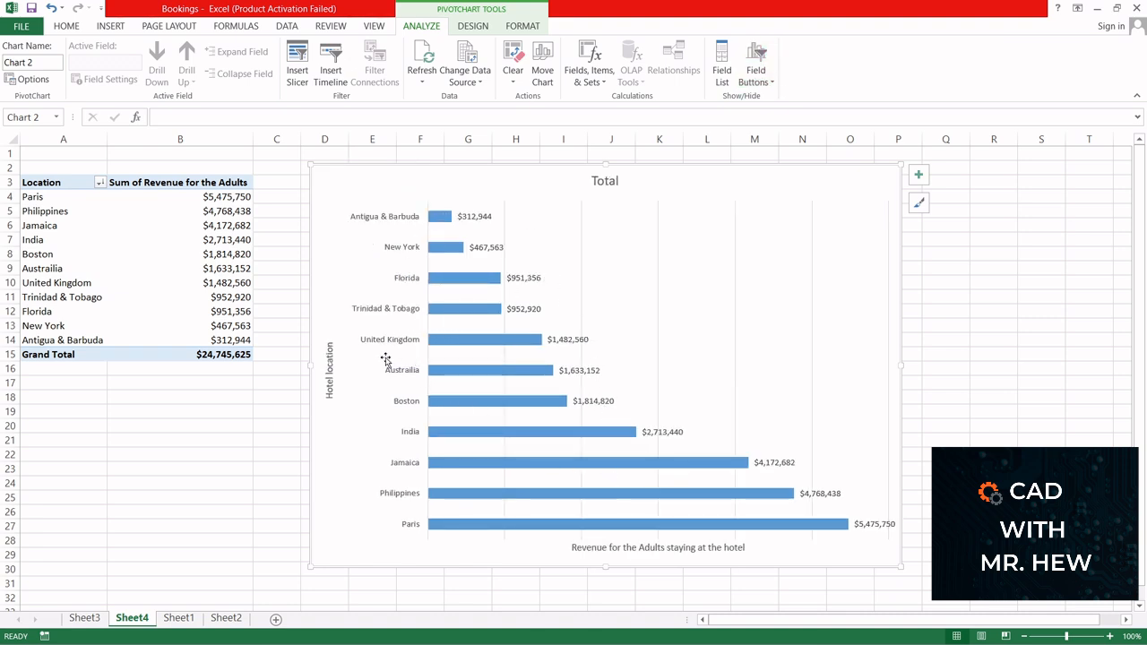
# Step: Replace the PivotChart's title text with "Chart showing revenue per location"
pyautogui.moveTo(621, 526)
pyautogui.click(615, 182)
pyautogui.moveTo(618, 181); pyautogui.dragTo(590, 181)
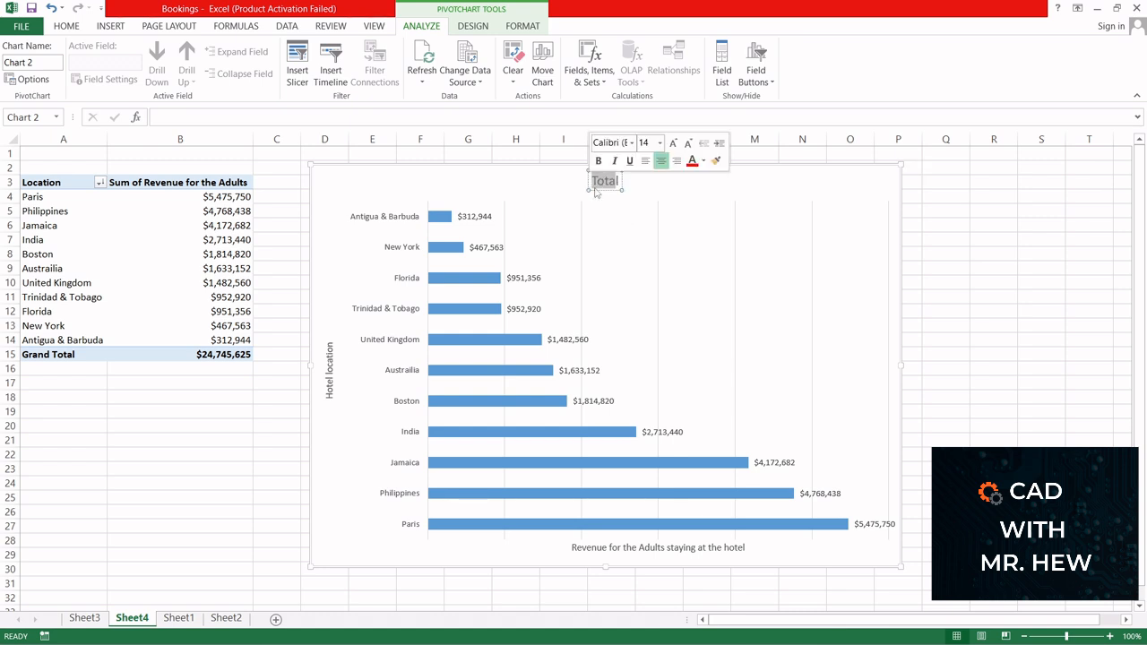
pyautogui.press('Delete')
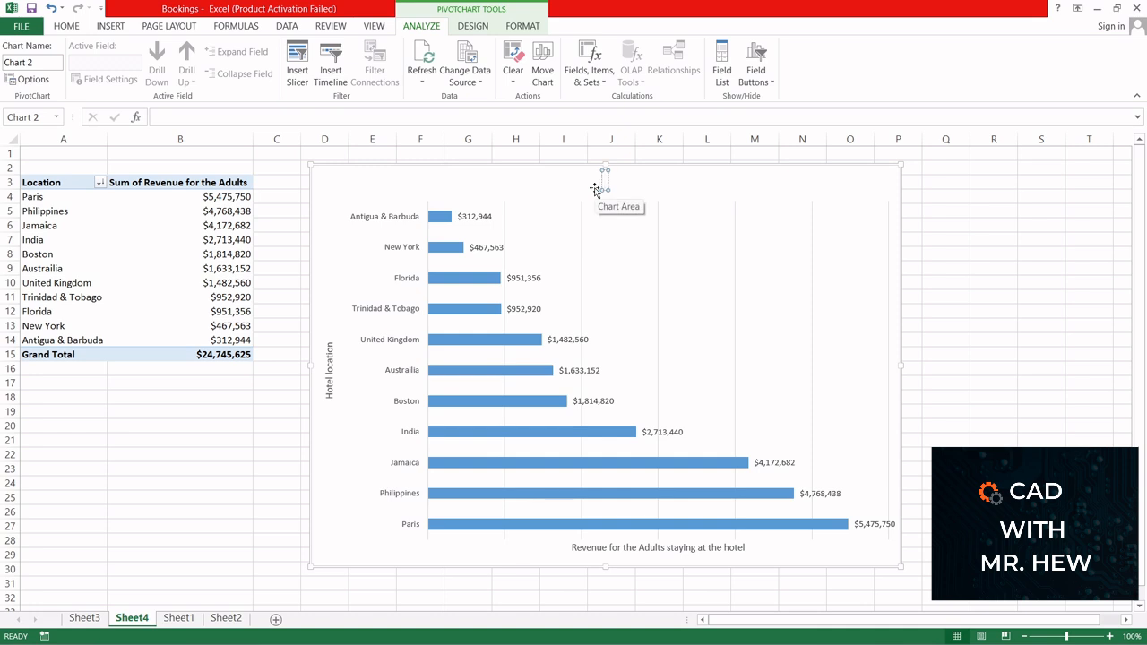
pyautogui.write('Cha')
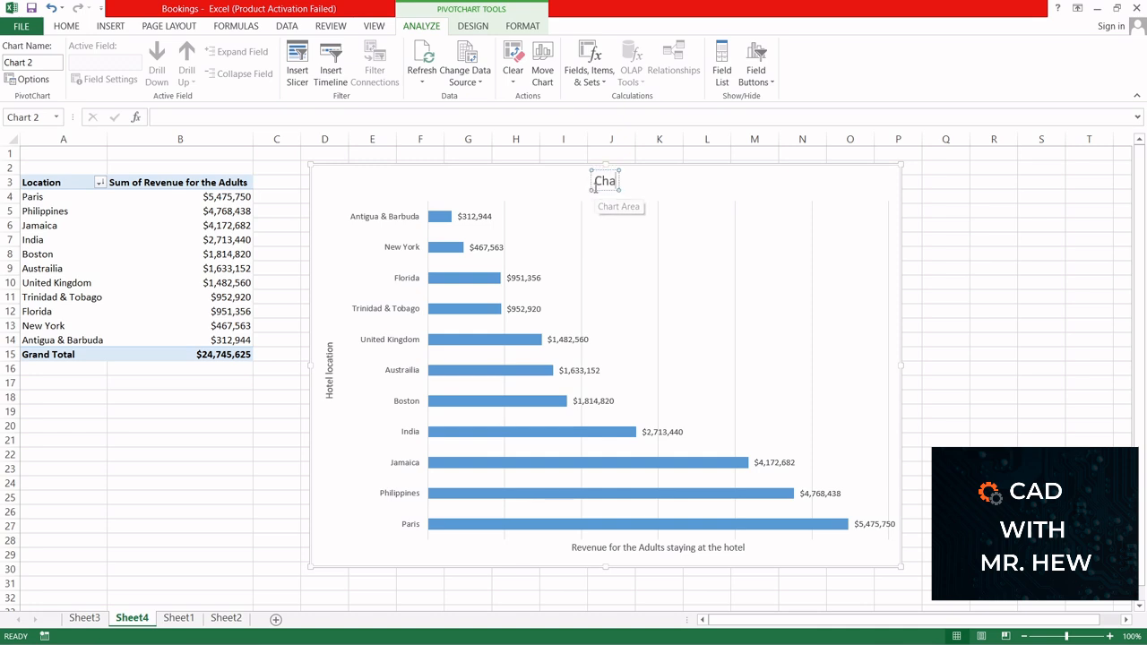
pyautogui.write('rt shiw')
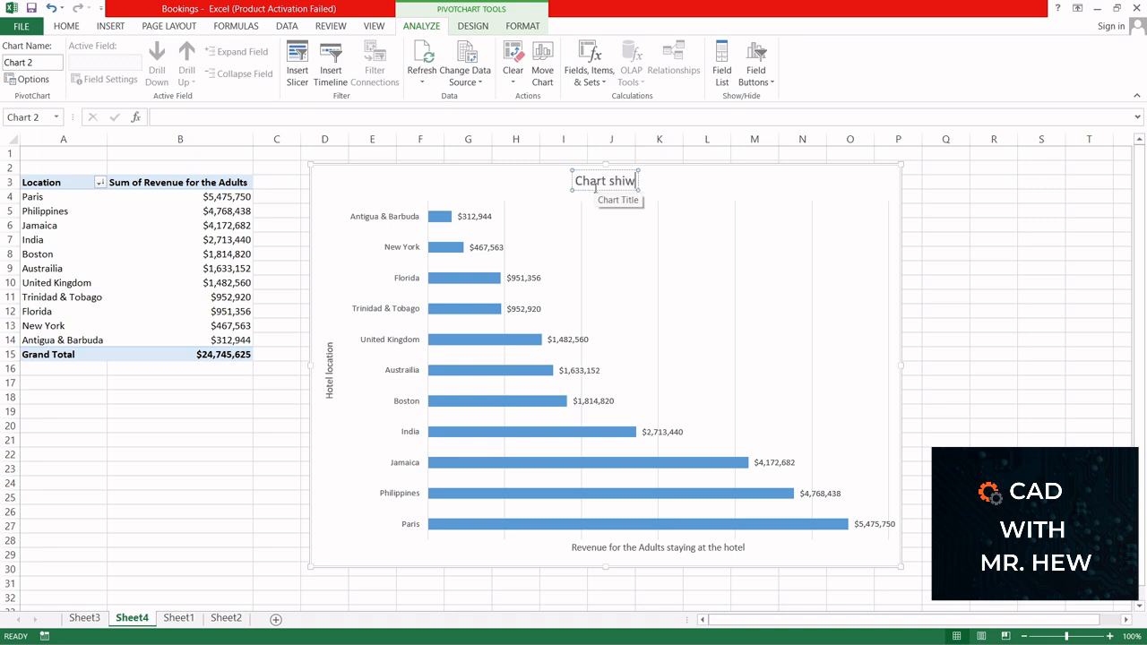
pyautogui.press('BackSpace')
pyautogui.press('BackSpace')
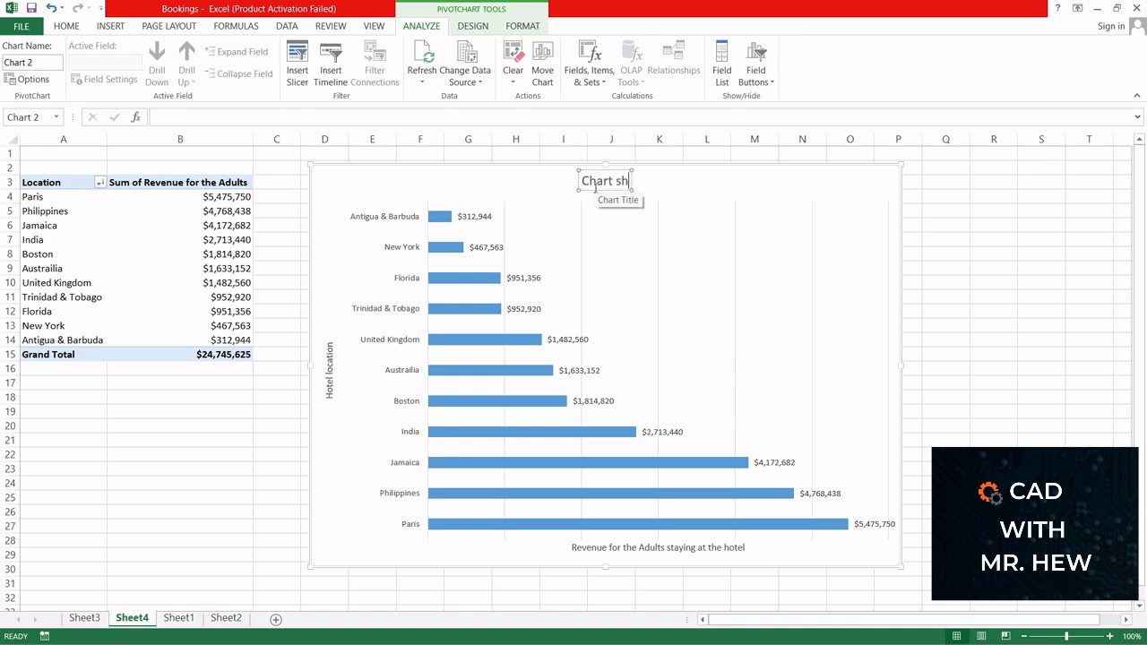
pyautogui.write('owing')
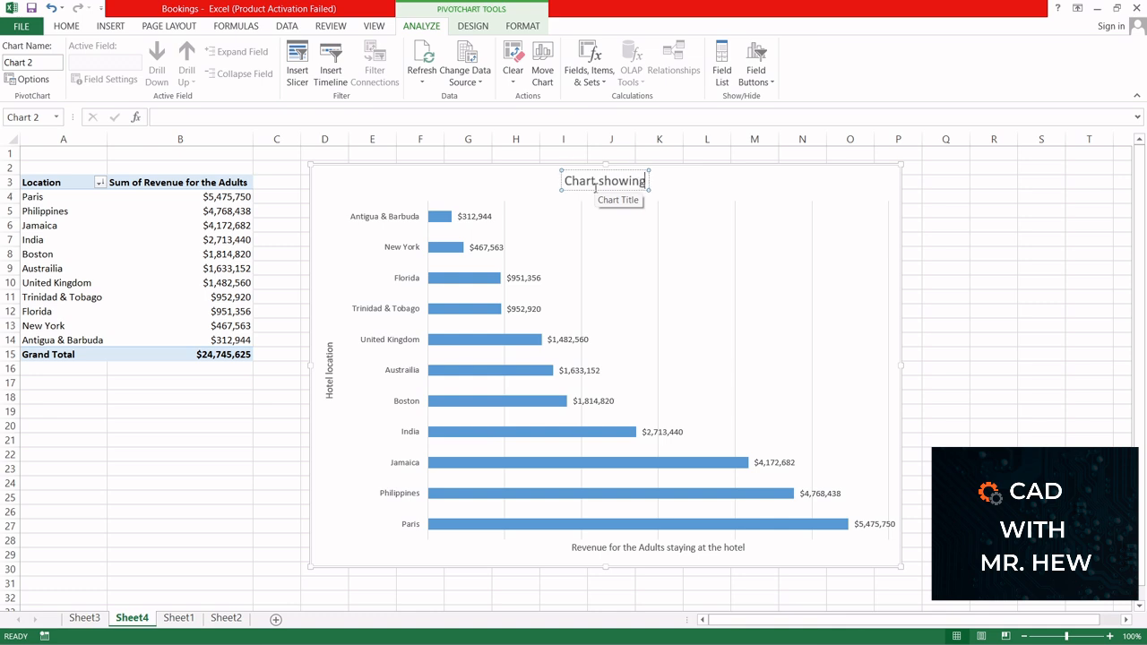
pyautogui.write(' revenur')
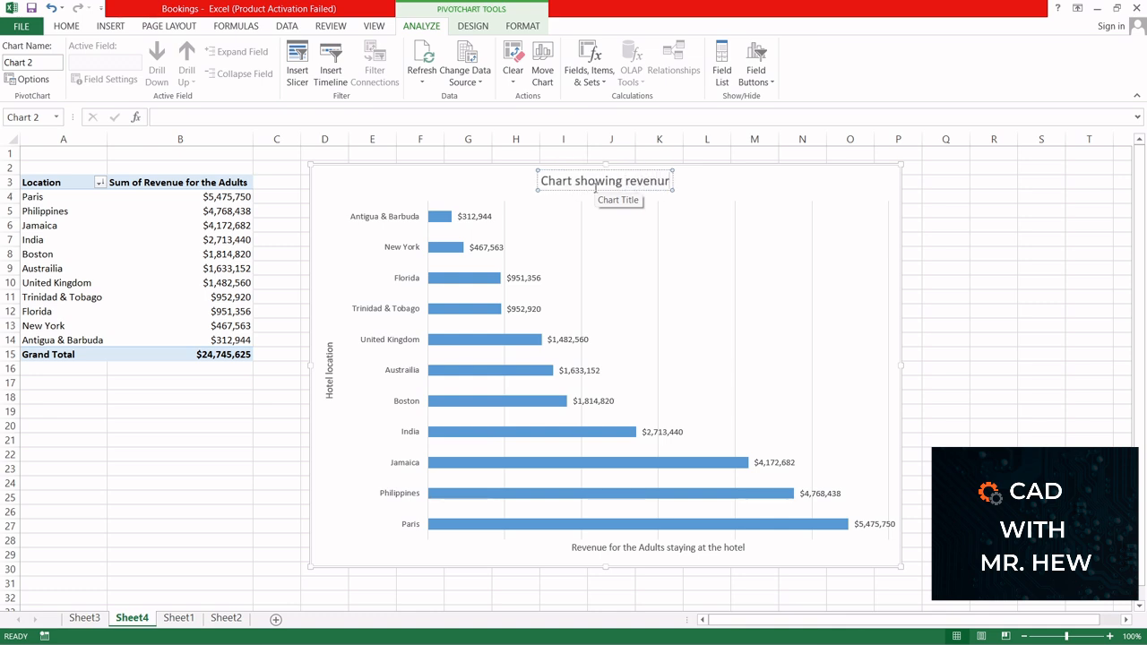
pyautogui.press('BackSpace')
pyautogui.write('e')
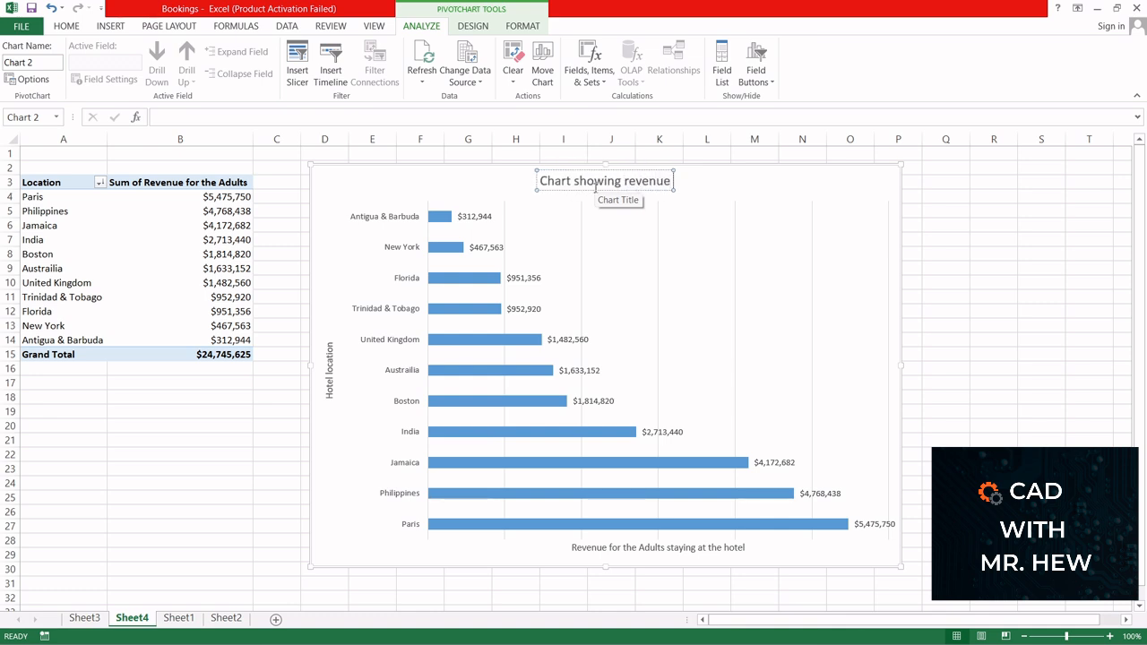
pyautogui.write(' per')
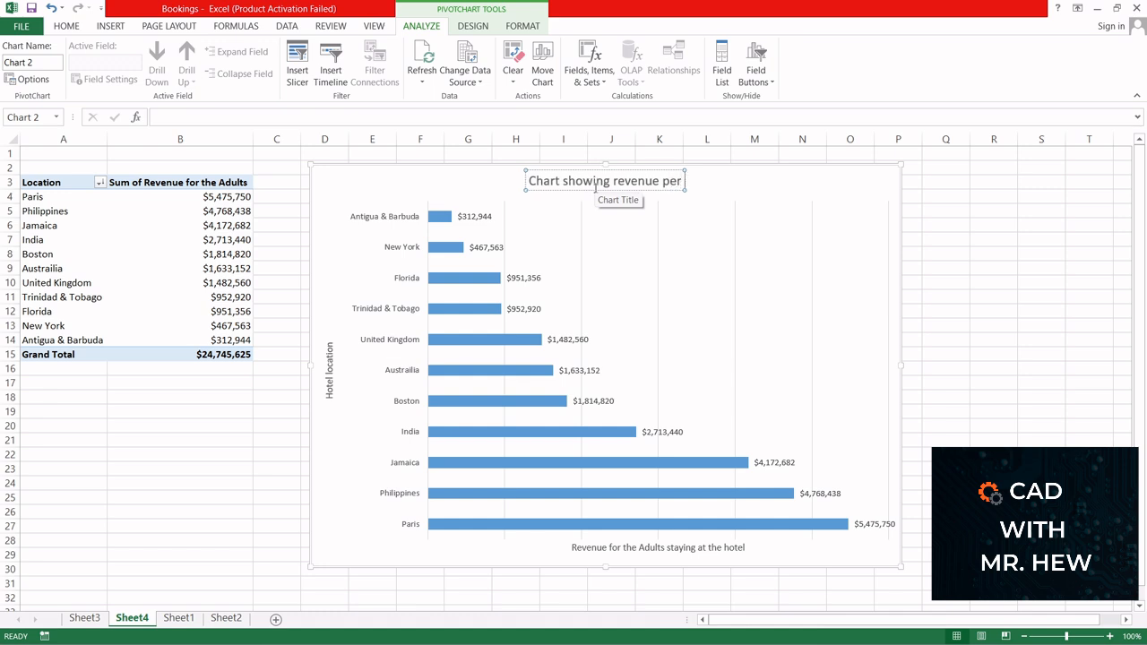
pyautogui.write(' locat')
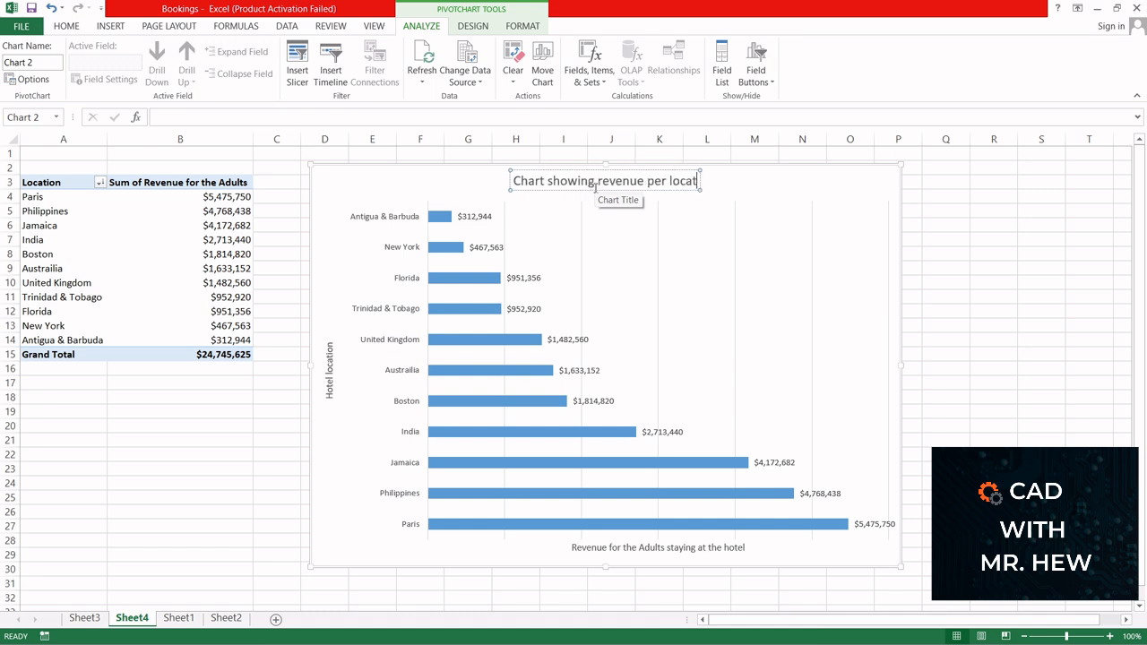
pyautogui.write('ion')
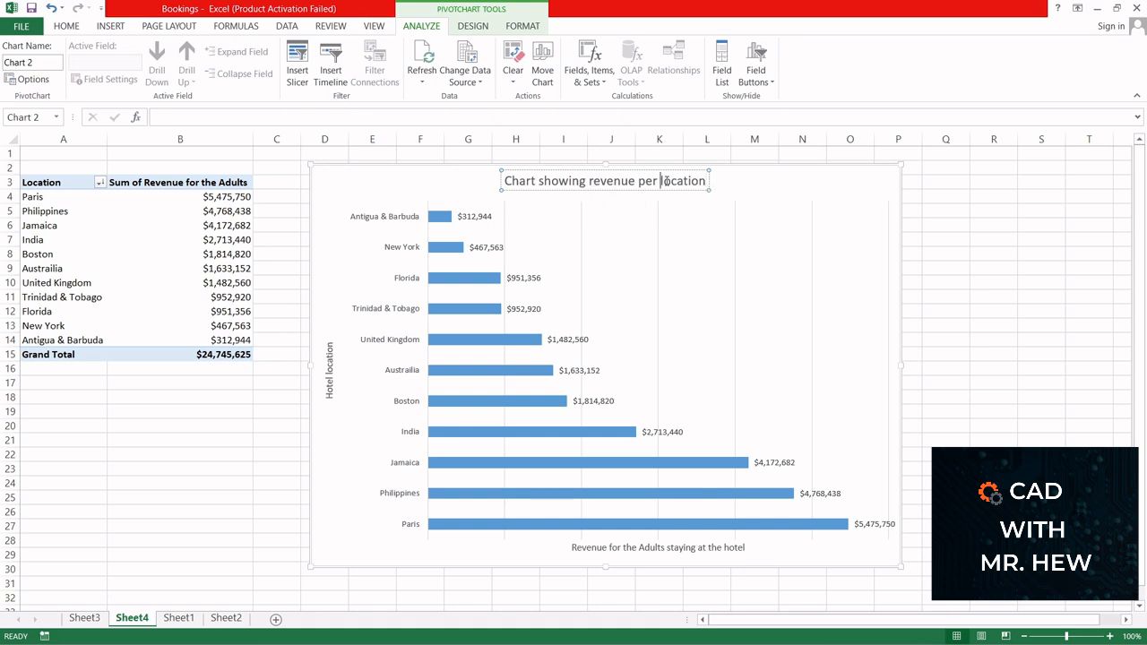
pyautogui.write('Hotel')
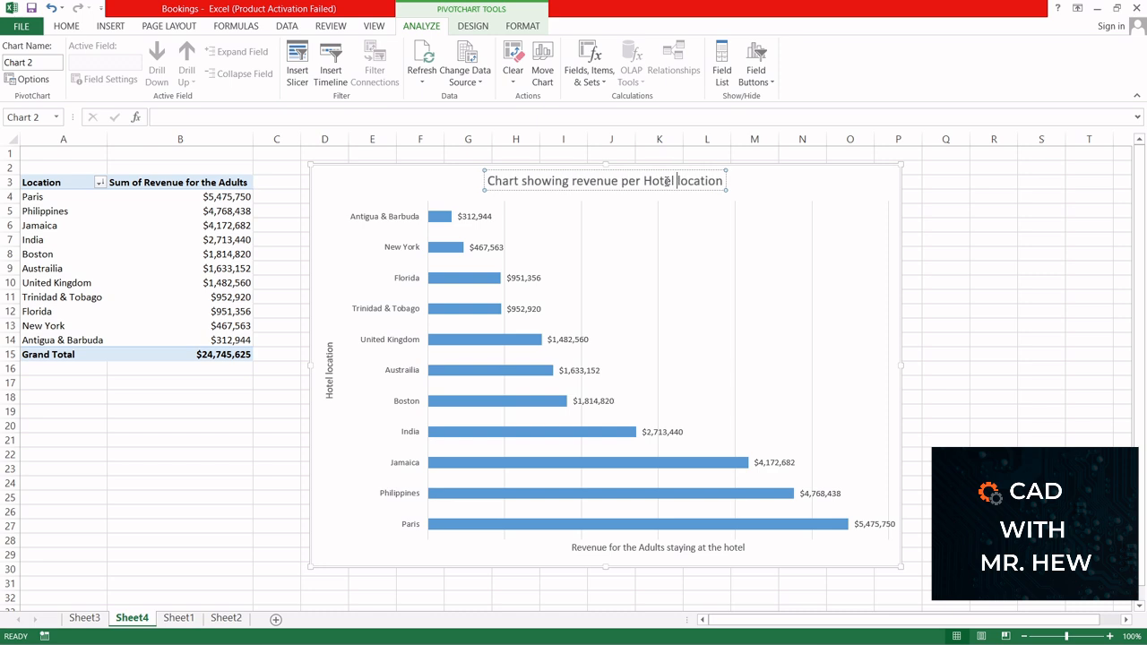
# Step: Reword the chart title to "Chart showing Adult Revenue per Hotel location" and enlarge the PivotChart slightly
pyautogui.click(573, 181)
pyautogui.write('Adult')
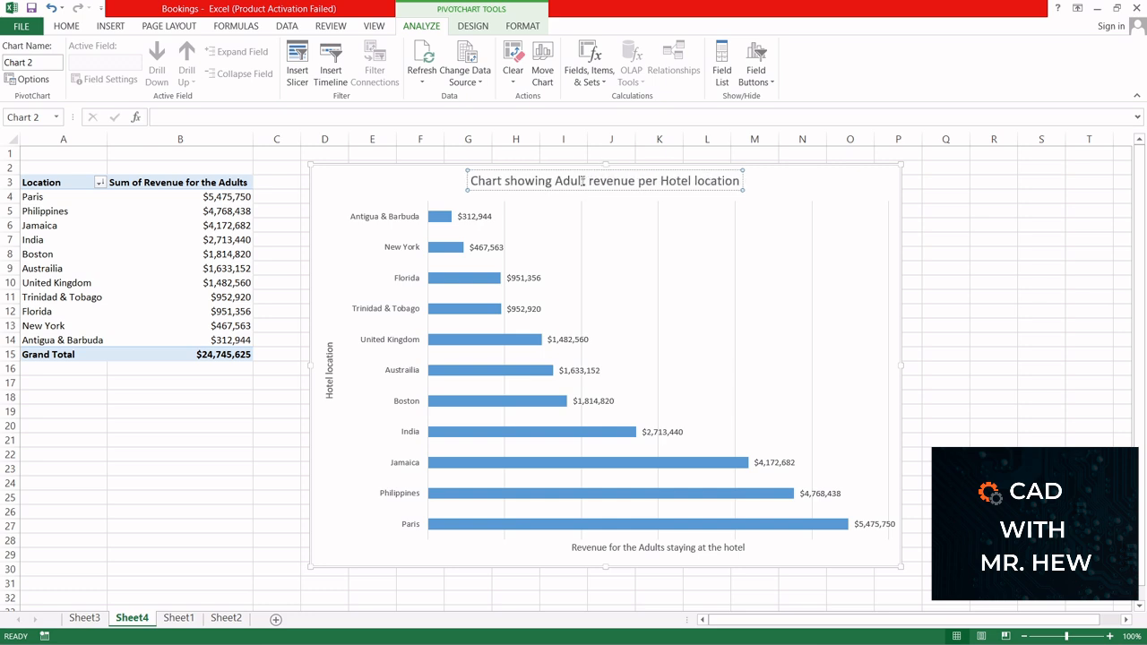
pyautogui.press('Delete')
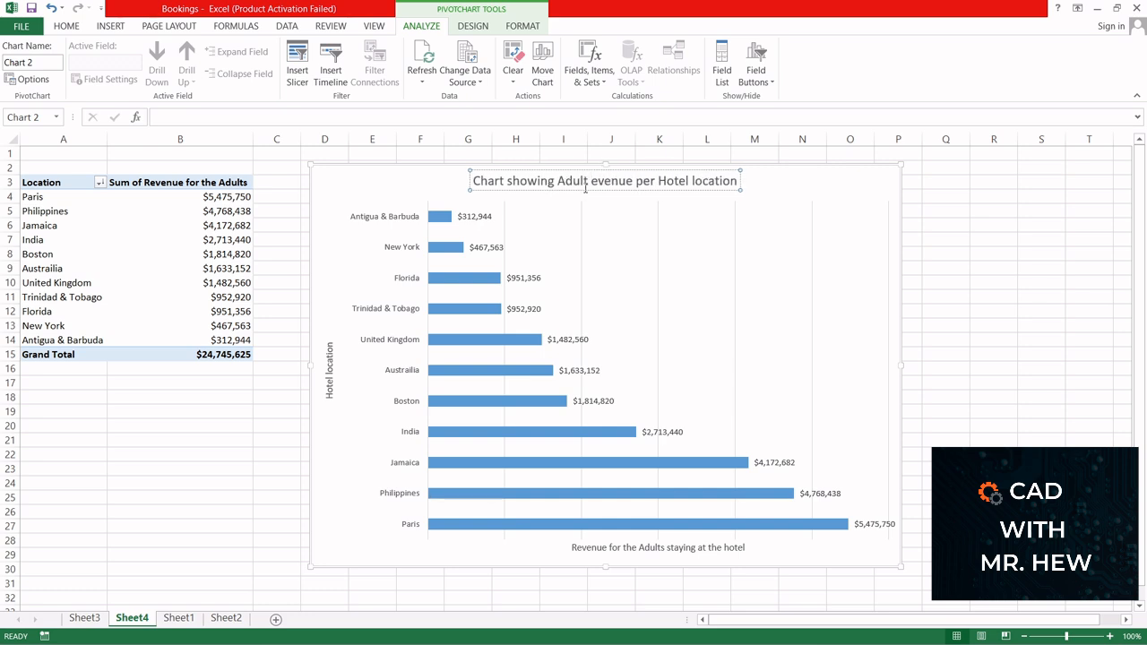
pyautogui.write('R')
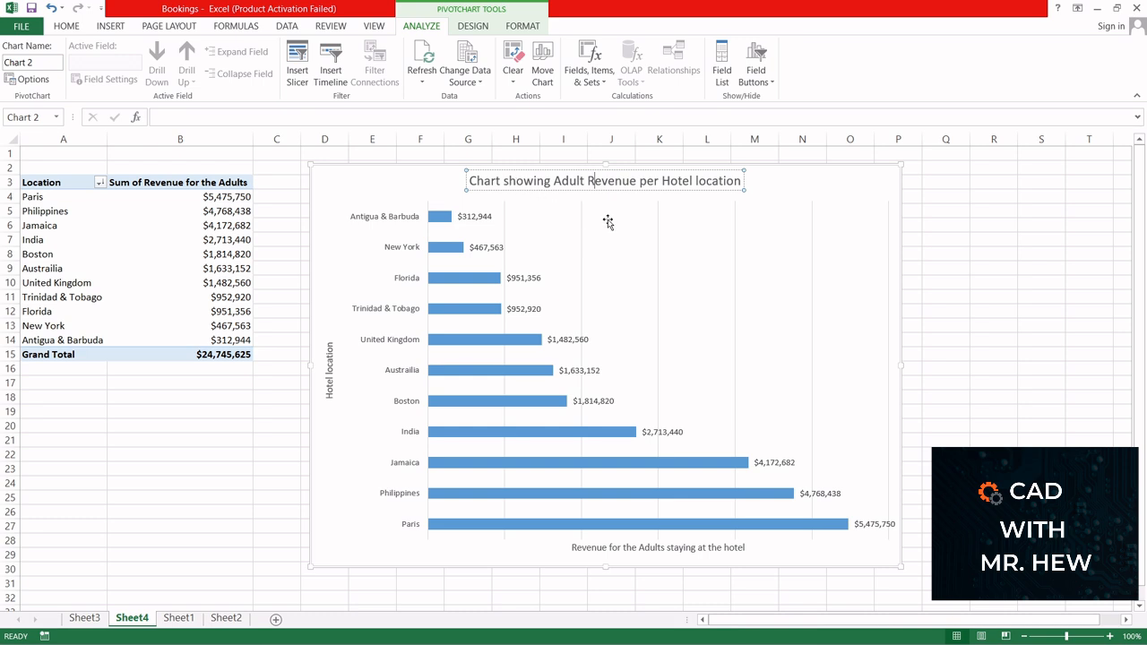
pyautogui.click(886, 264)
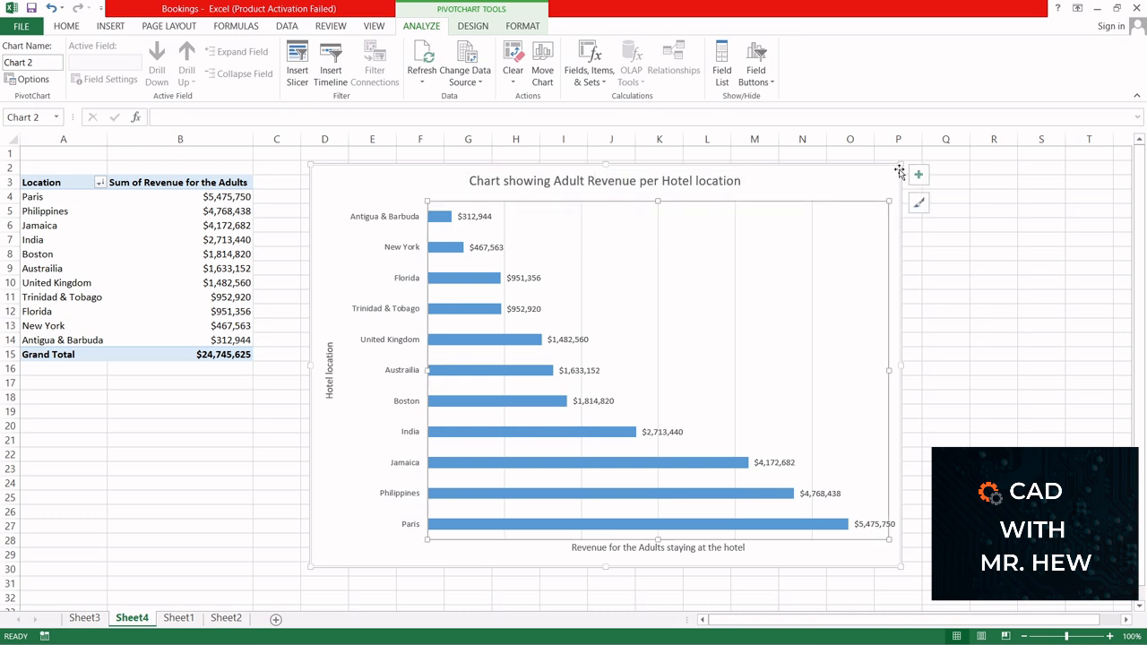
pyautogui.moveTo(900, 164); pyautogui.dragTo(927, 155)
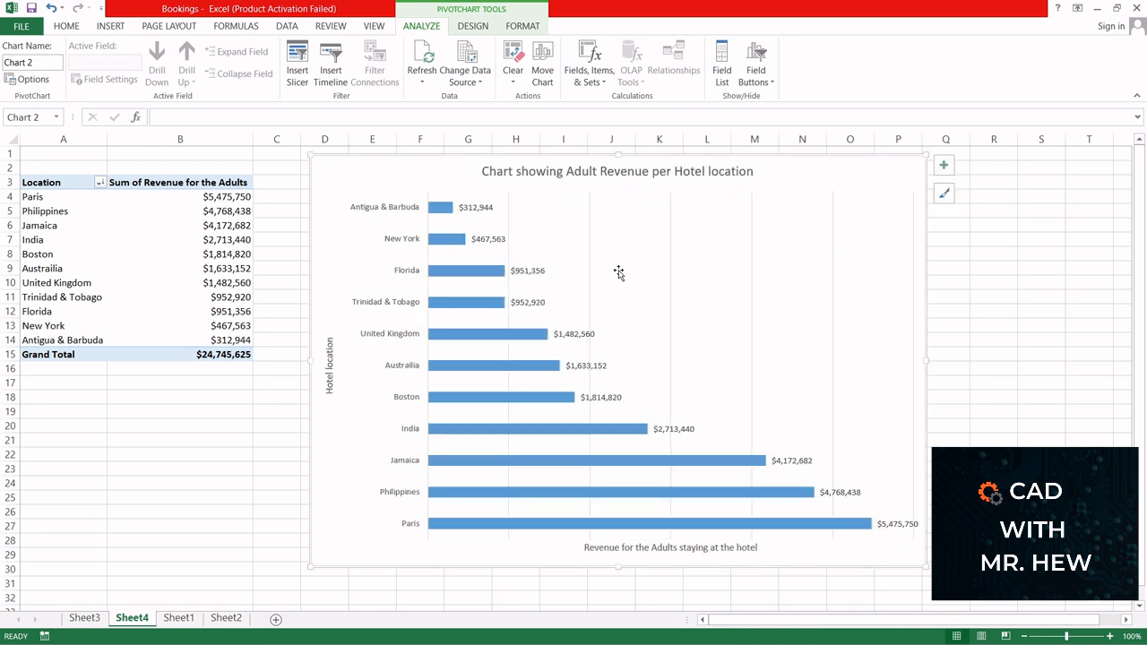